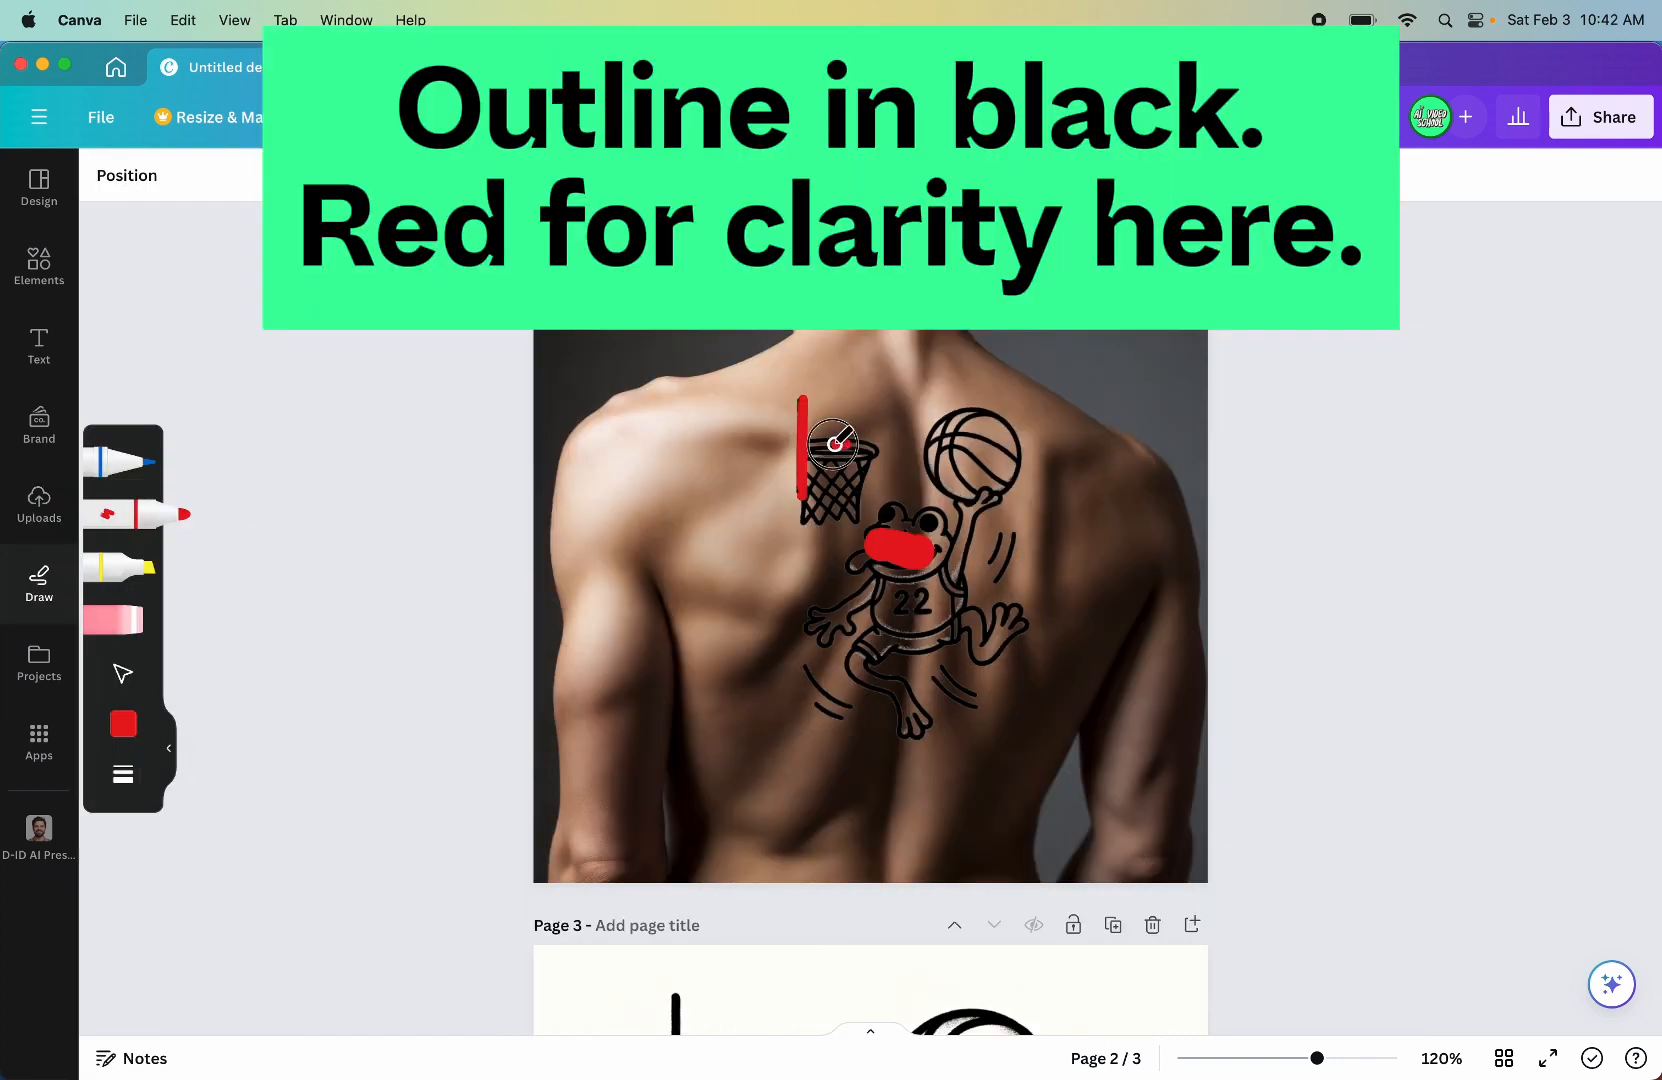
Step: Trace the frog, basketball and hoop tattoo over the back photo on page 2 with the red marker
mouse_move(805, 430)
mouse_down()
mouse_move(875, 495)
mouse_move(995, 470)
mouse_move(834, 629)
mouse_move(910, 735)
mouse_up()
drag(910, 735, 990, 503)
drag(892, 597, 925, 613)
drag(878, 573, 970, 495)
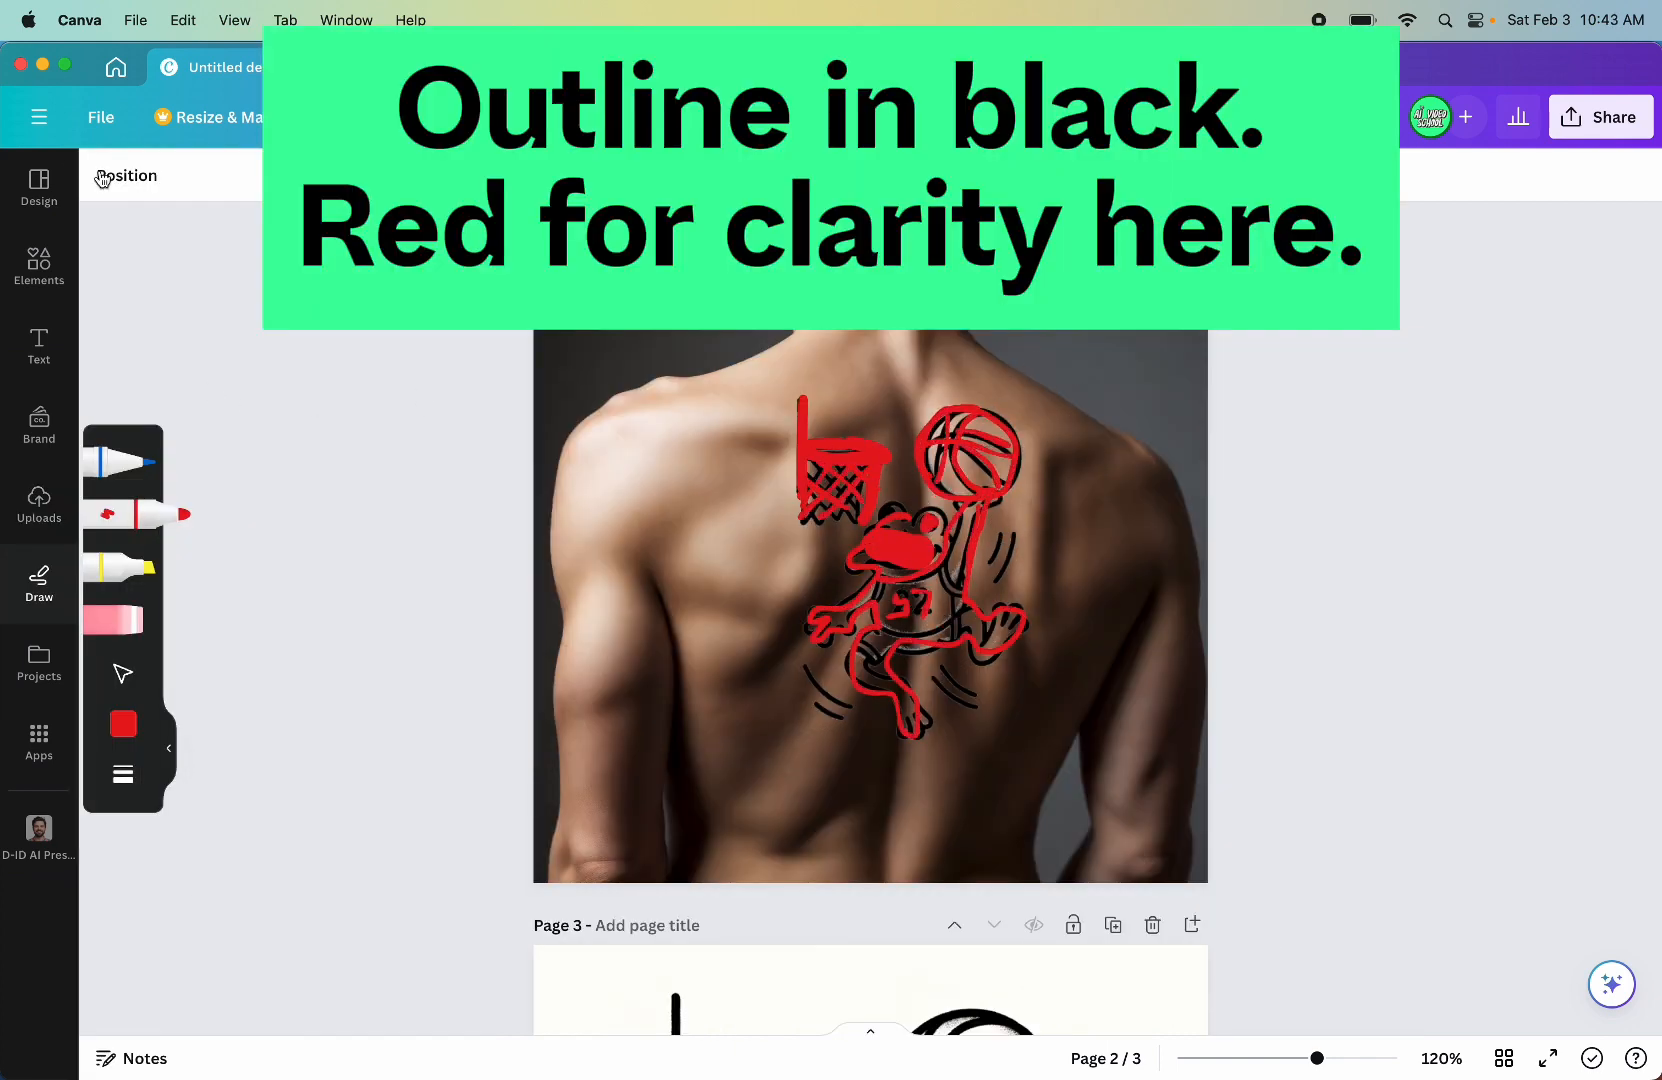
Step: Delete the back photo beneath the red tracing on page 2 and open the design's sharing options
click(39, 185)
click(845, 320)
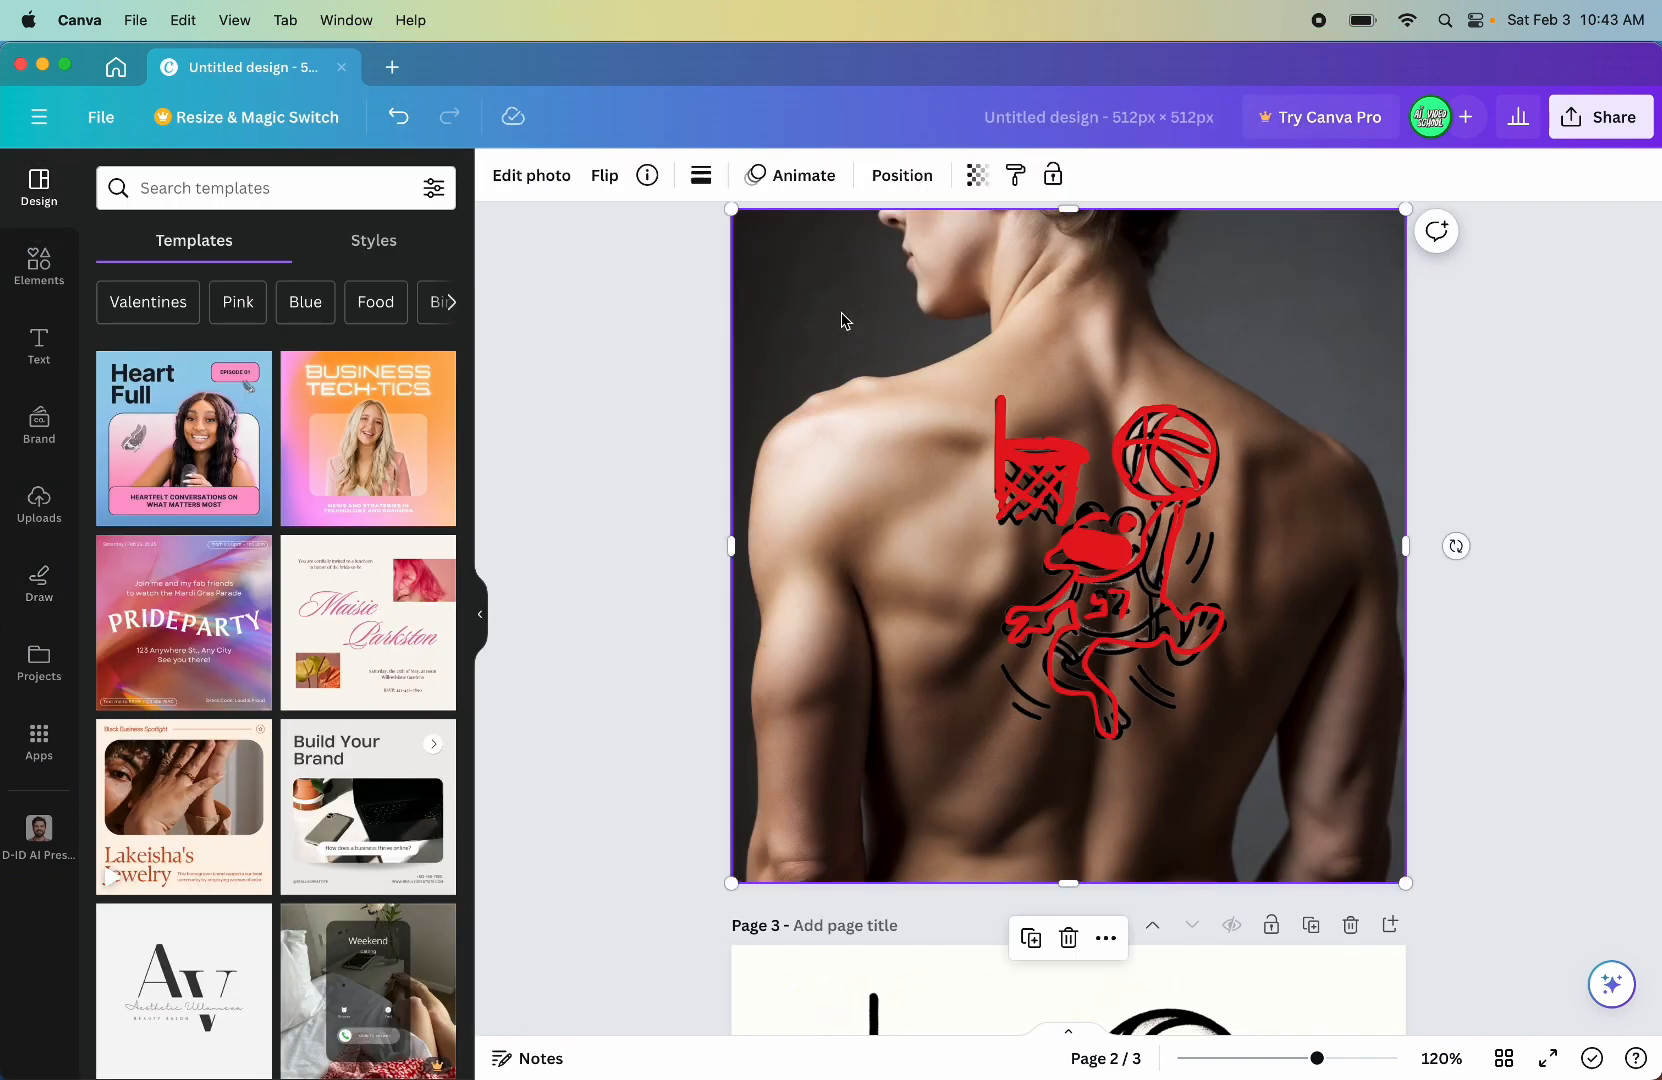
key(Delete)
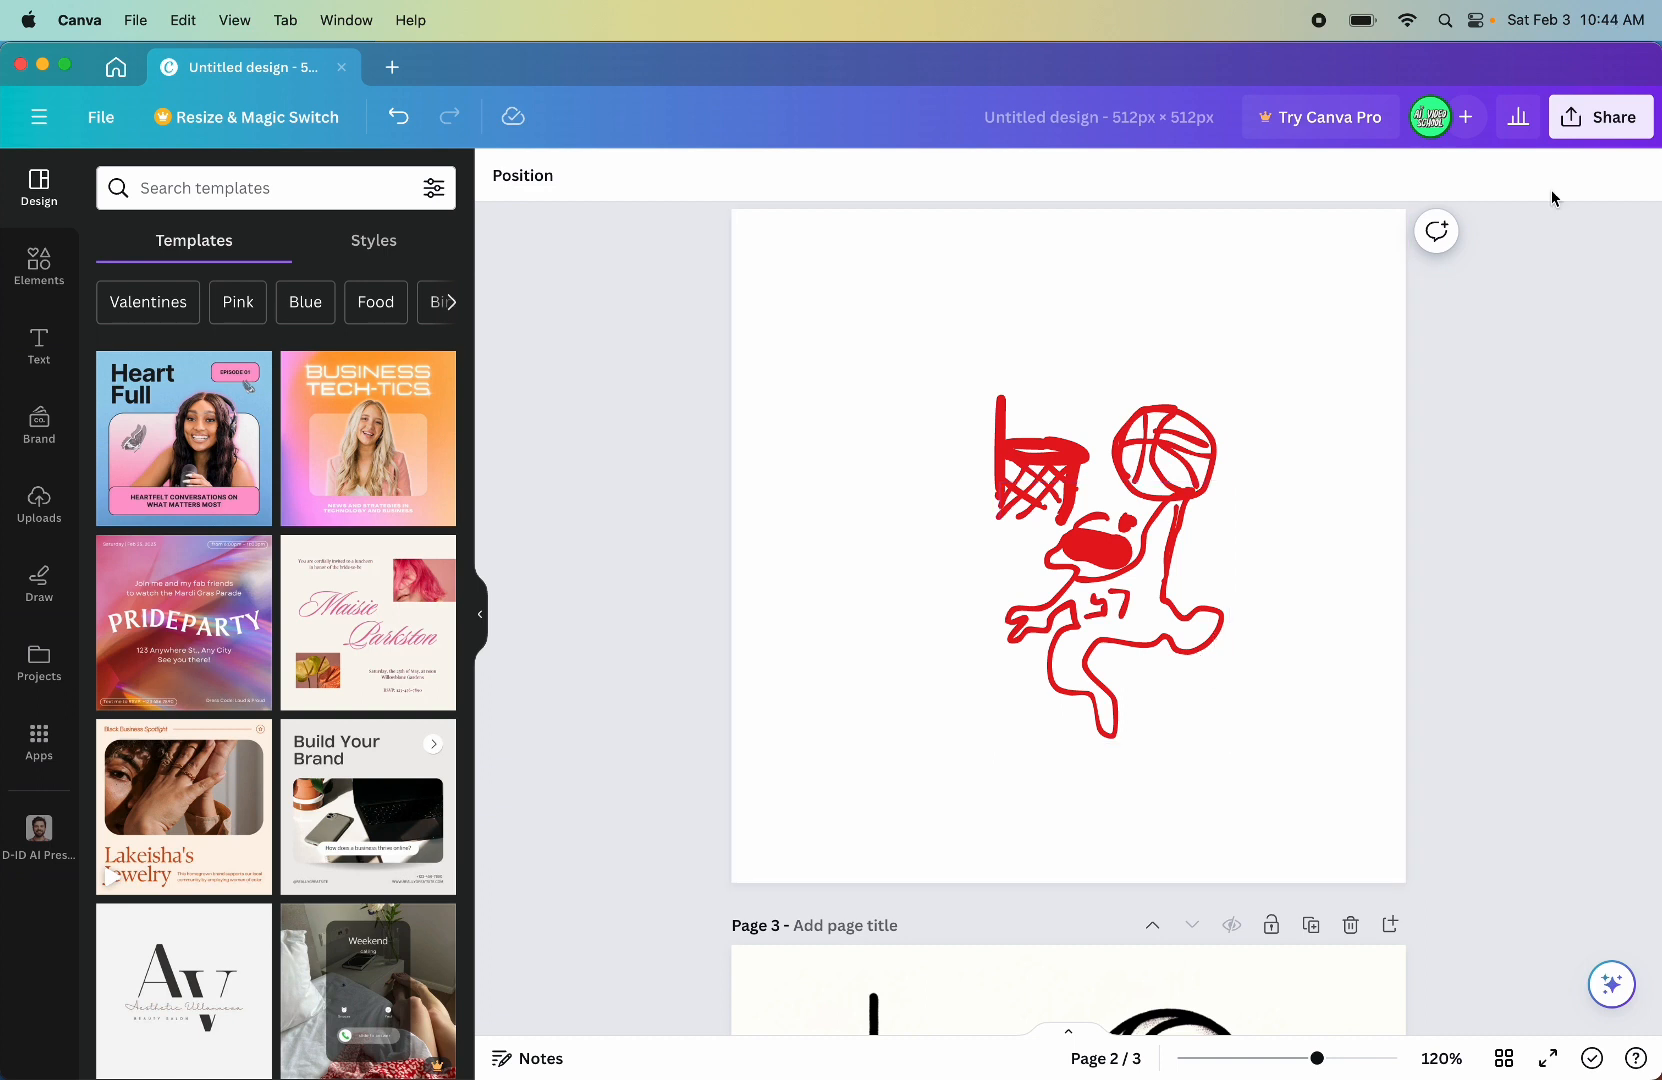
click(1598, 124)
click(1608, 672)
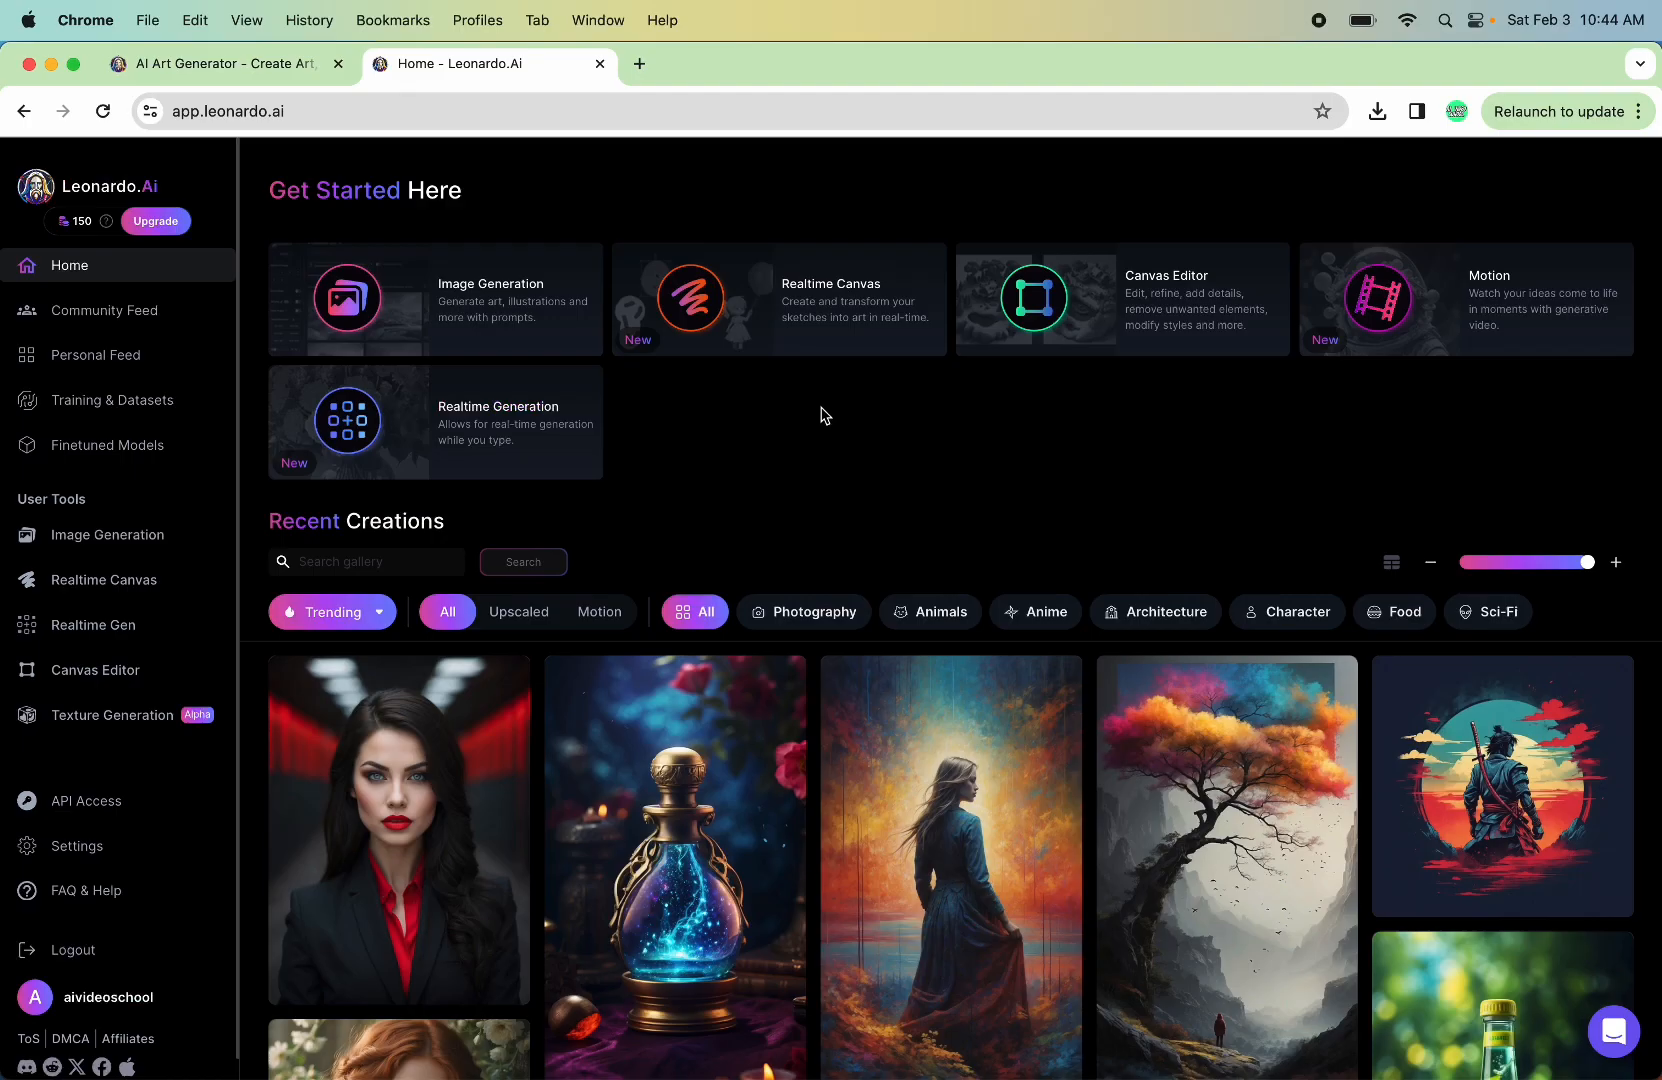
Step: Open Leonardo.Ai's Realtime Canvas and add the black-and-white frog basketball drawing as the input image
click(818, 318)
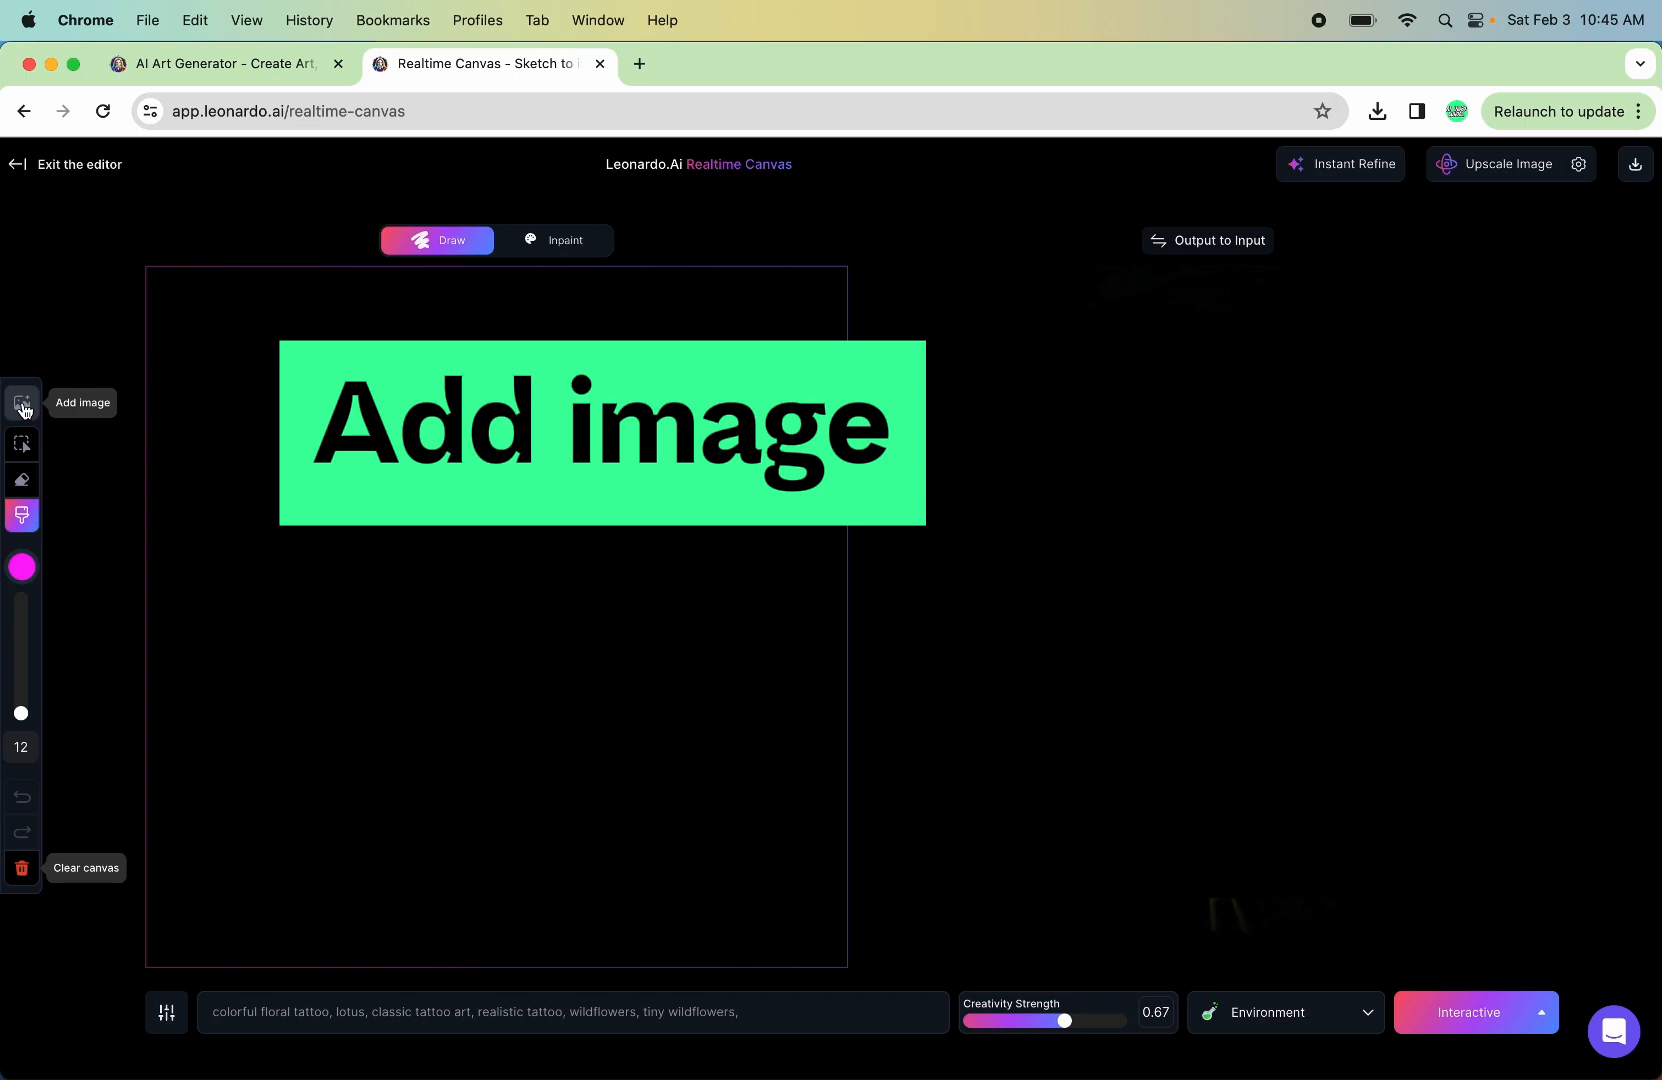
click(22, 405)
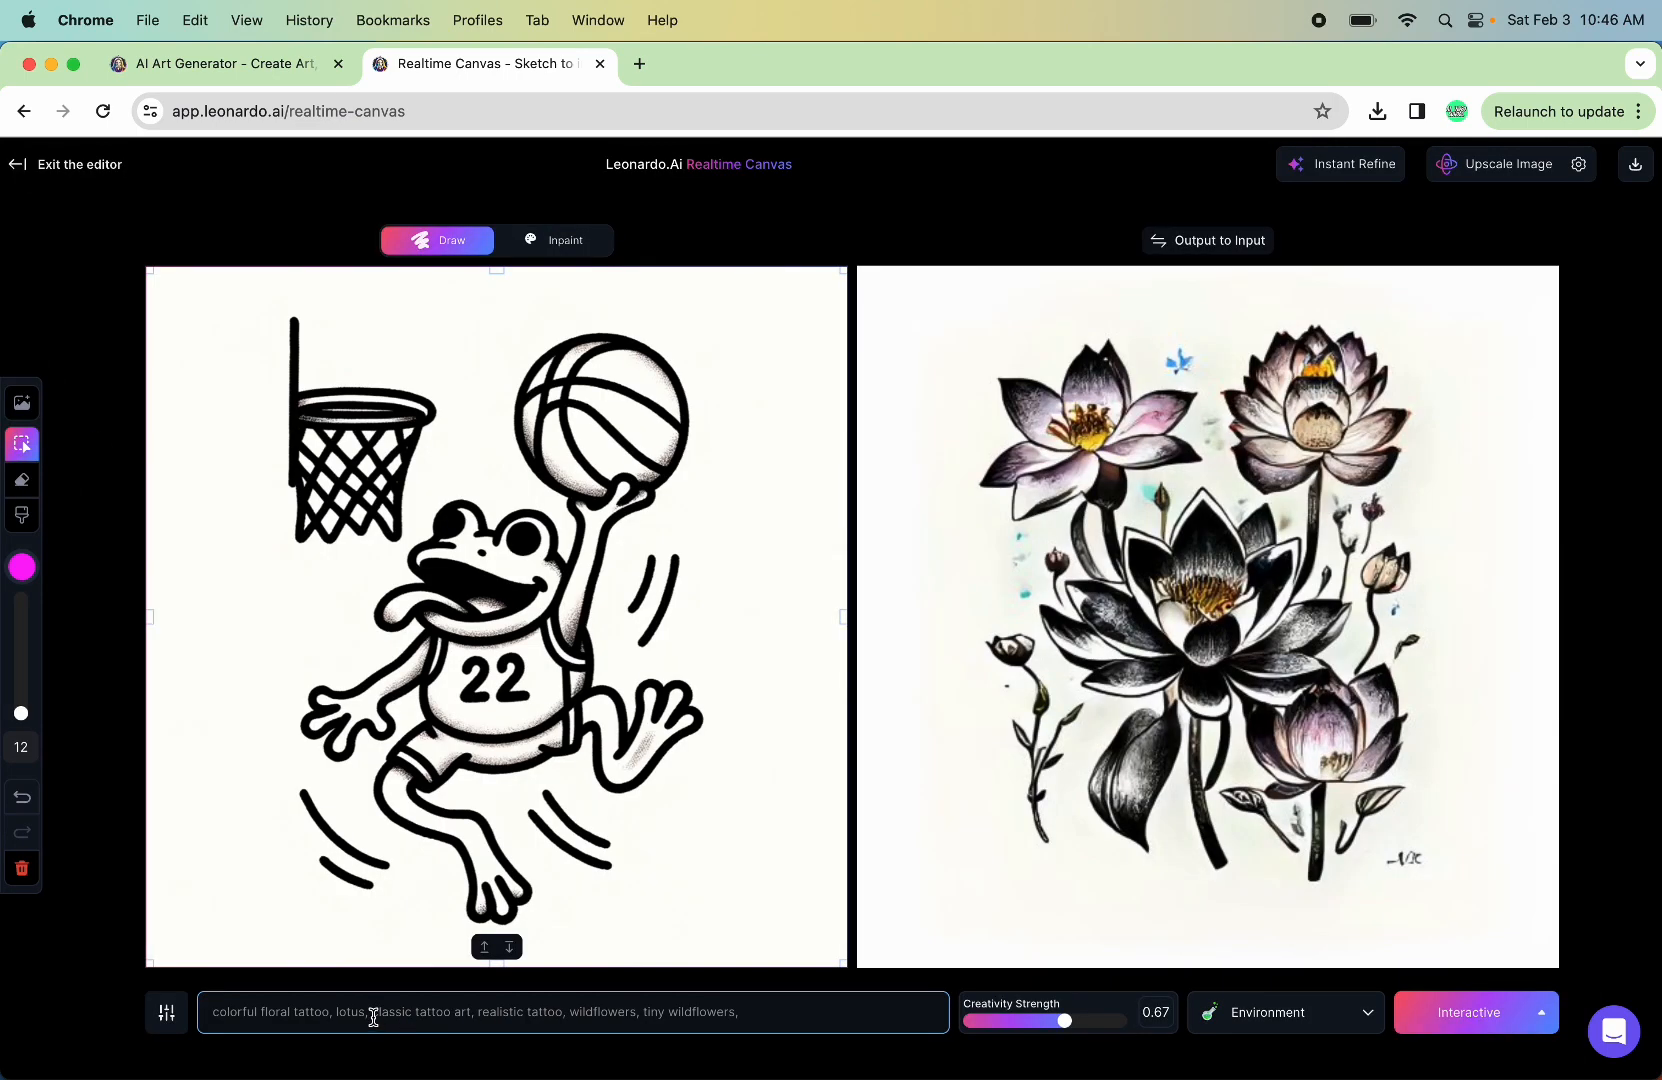
Step: Insert "roses, iris, lilies, snapdragon," after "lotus," in the tattoo prompt
click(373, 1017)
text(roses)
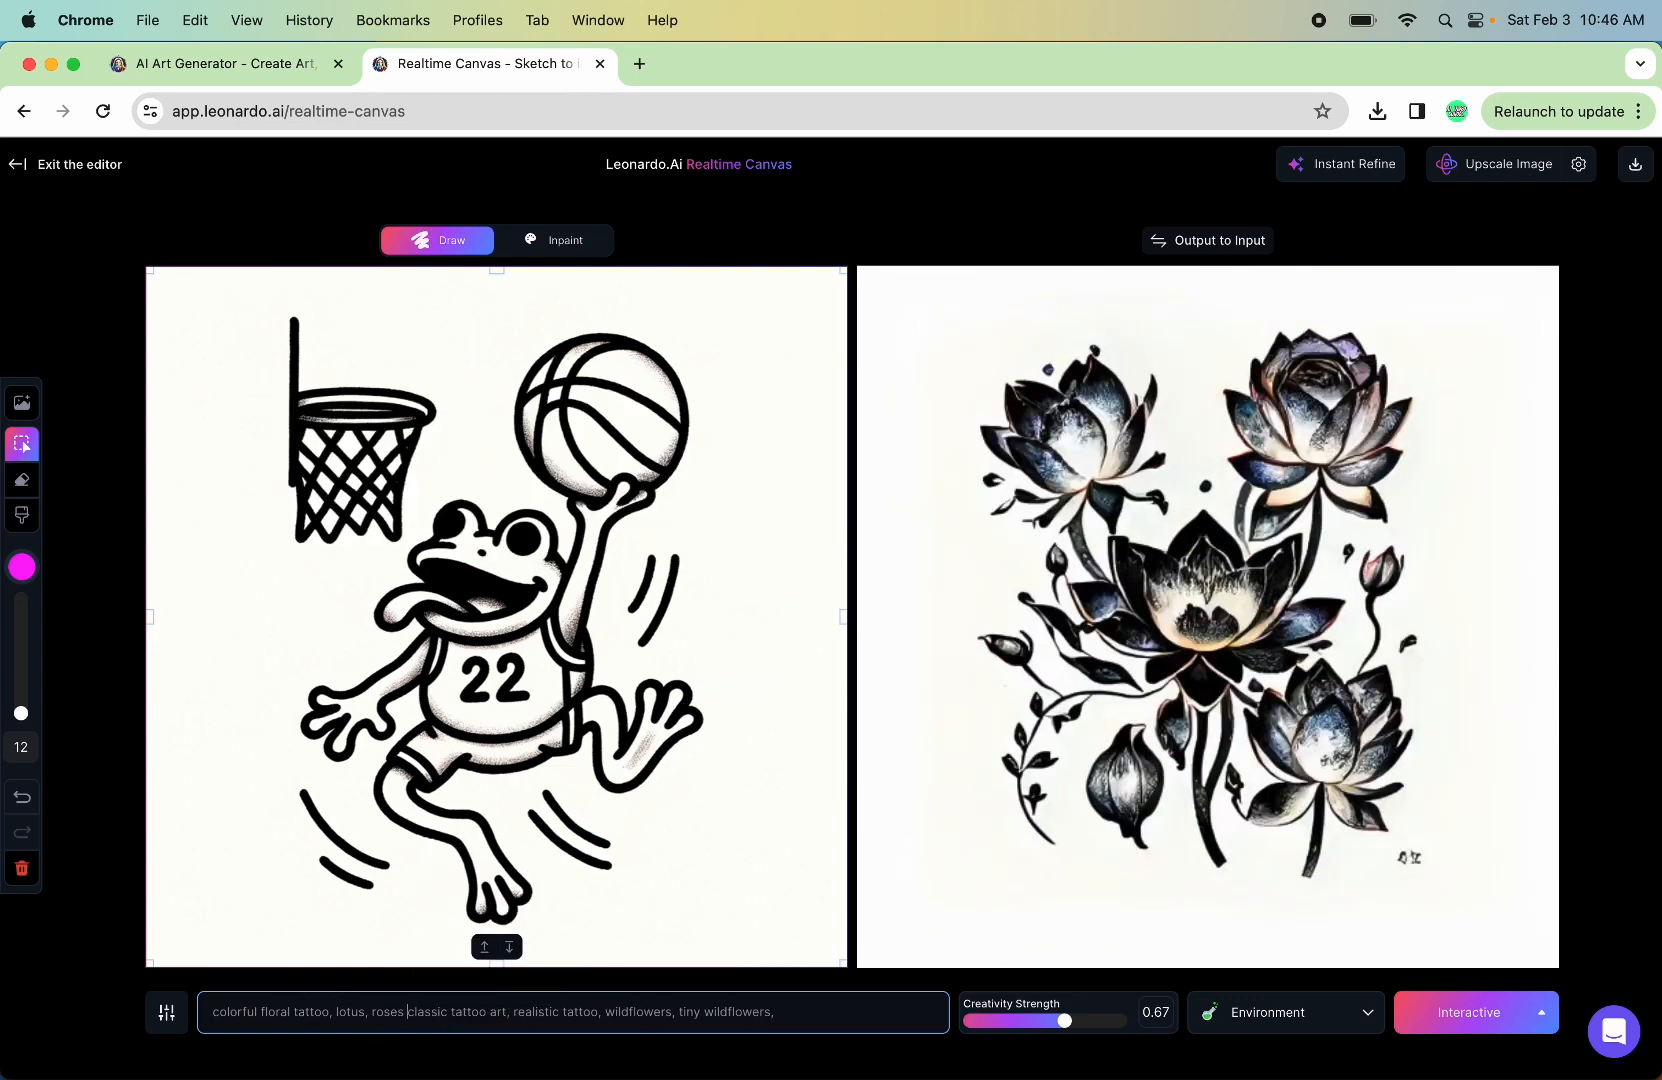
key(BackSpace)
text(, iris, lilies, snapdragon,)
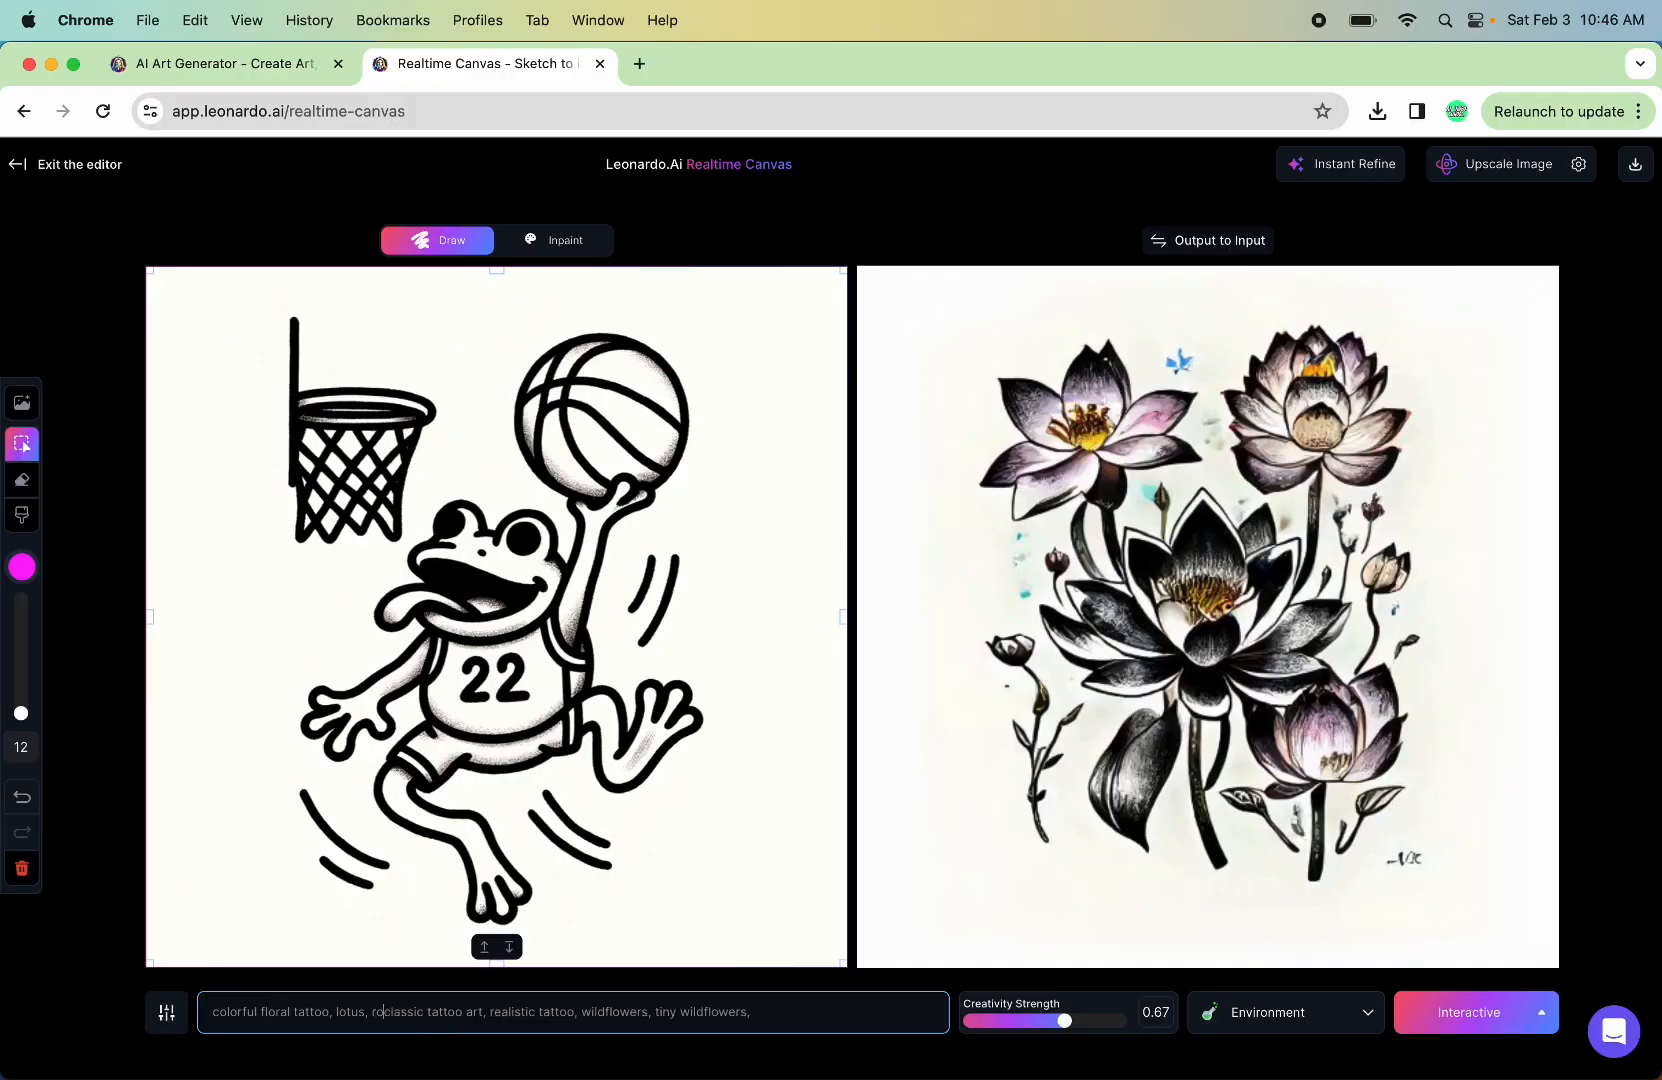
key(BackSpace)
key(BackSpace)
key(BackSpace)
key(BackSpace)
key(BackSpace)
key(BackSpace)
key(BackSpace)
key(BackSpace)
key(BackSpace)
key(BackSpace)
key(BackSpace)
key(BackSpace)
key(BackSpace)
key(BackSpace)
key(BackSpace)
key(BackSpace)
key(BackSpace)
key(BackSpace)
key(BackSpace)
key(BackSpace)
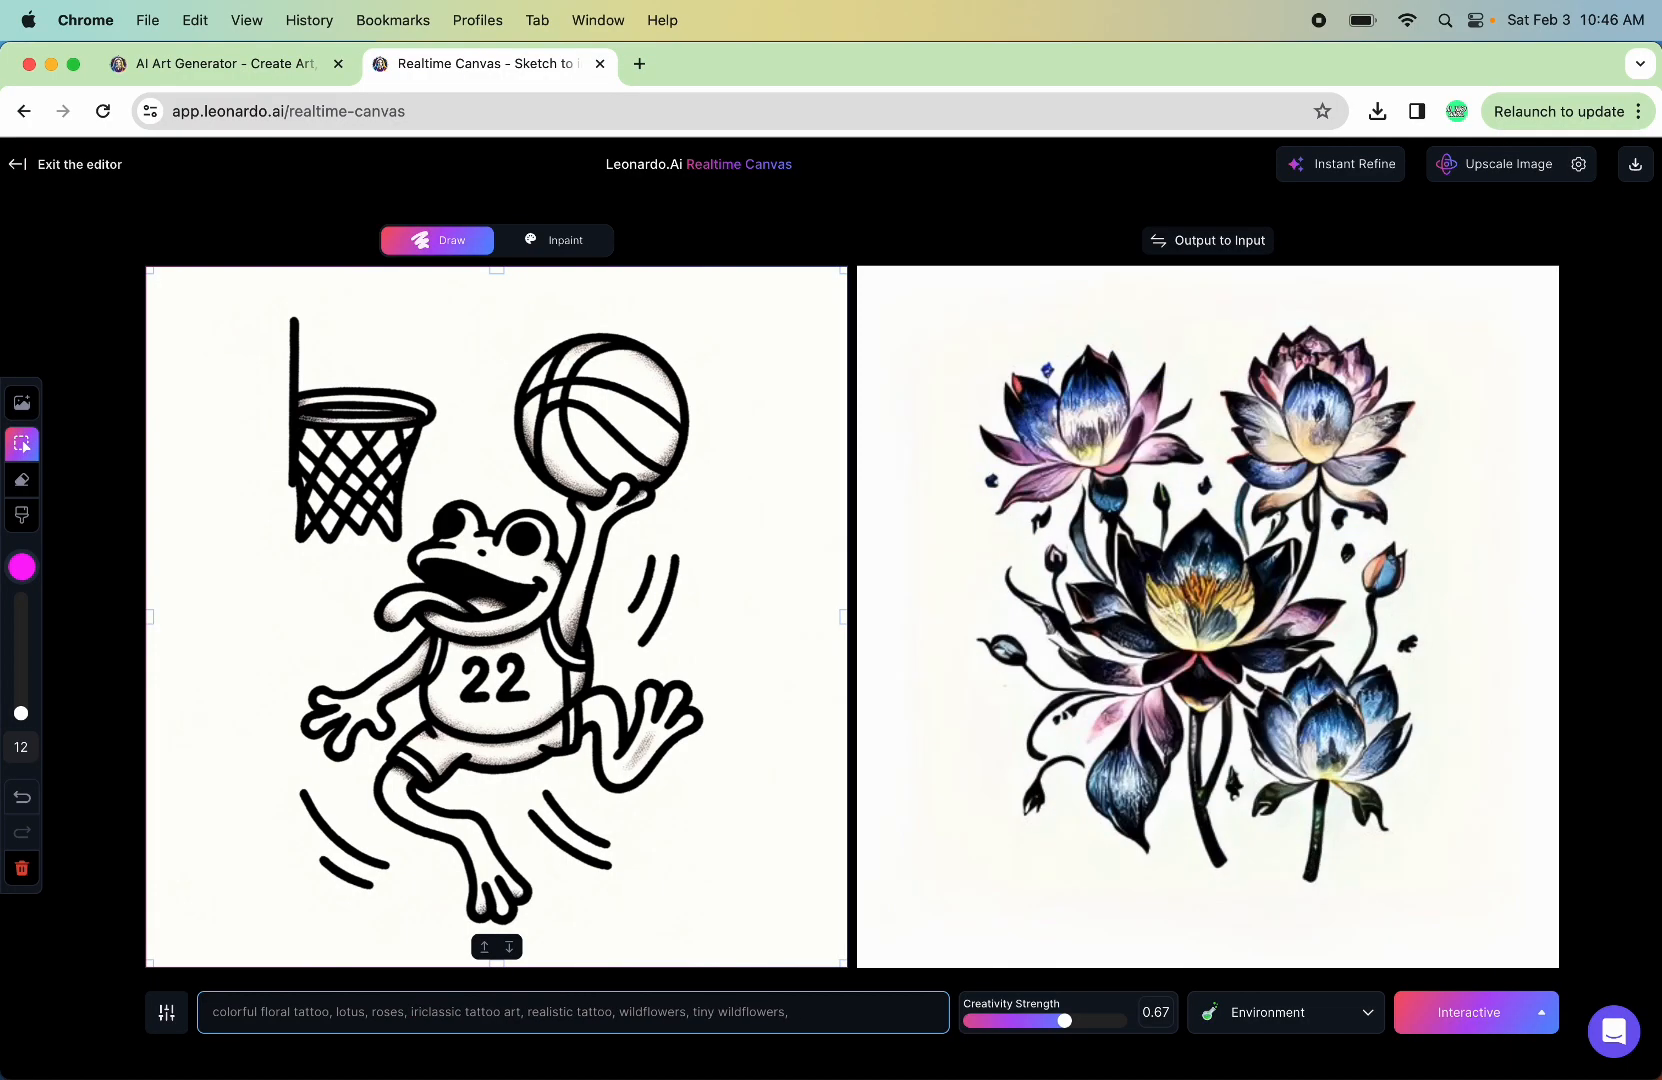
text(s, lilies, snapdrgon)
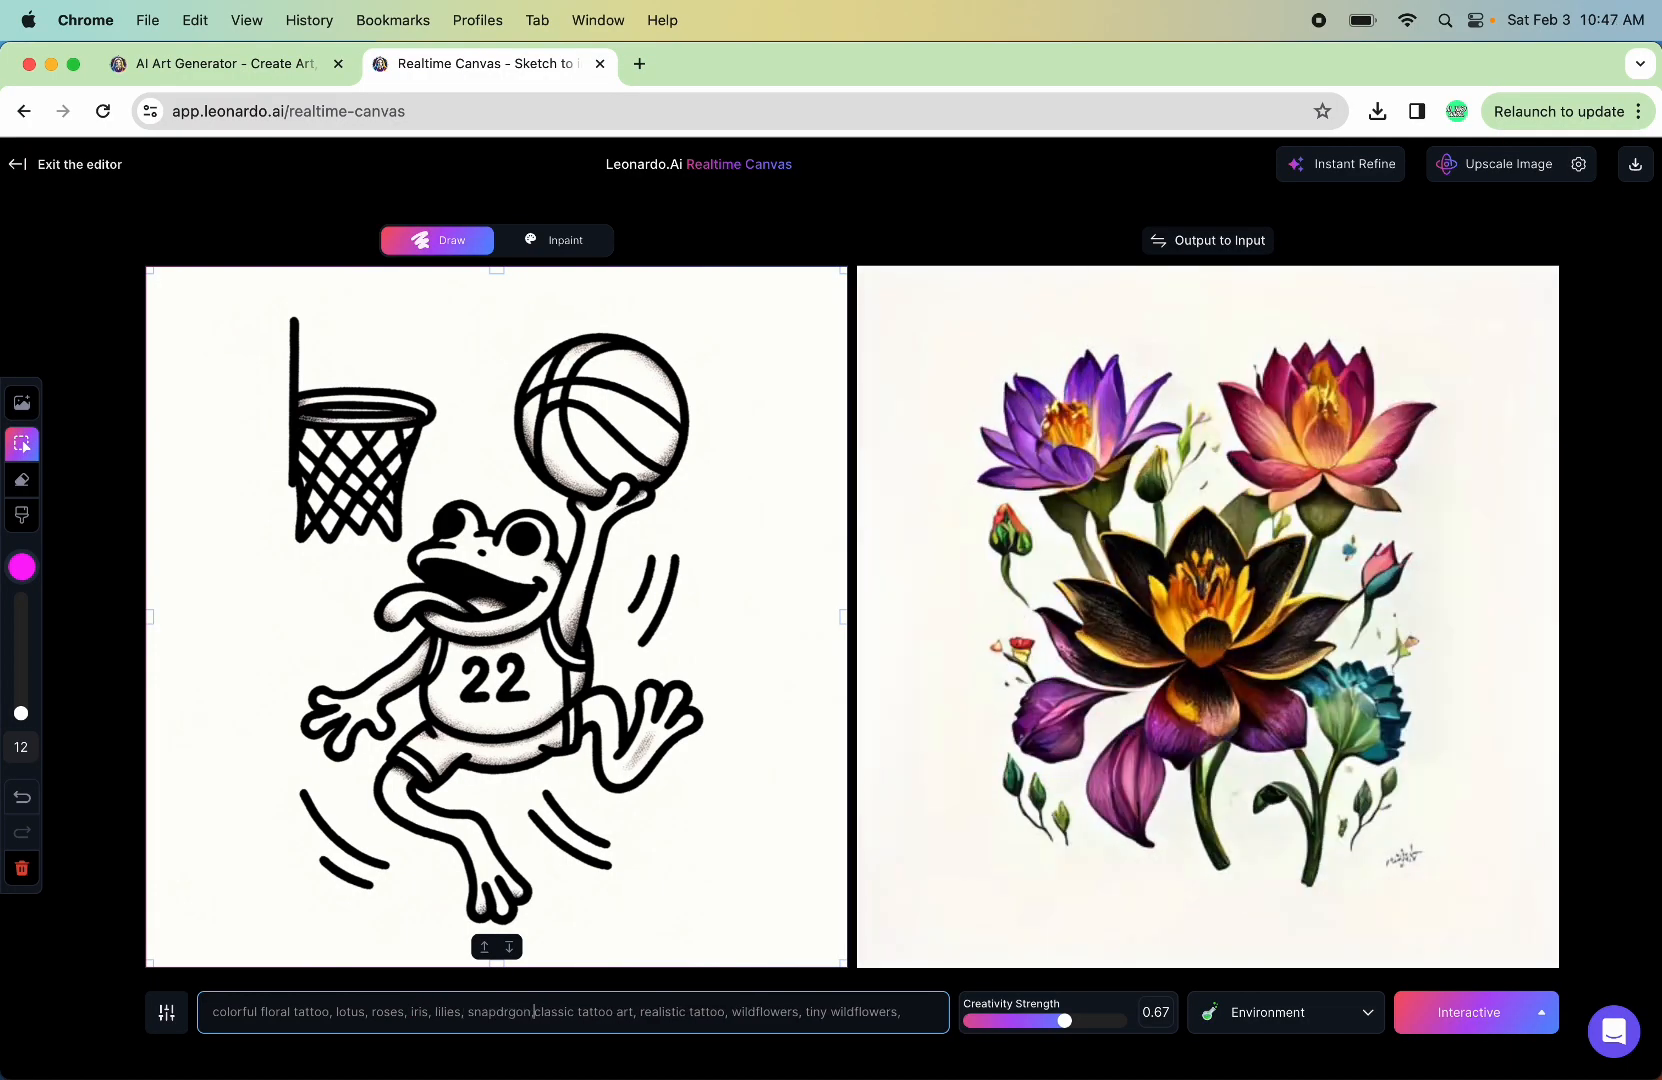
key(BackSpace)
key(BackSpace)
key(BackSpace)
text(agon,)
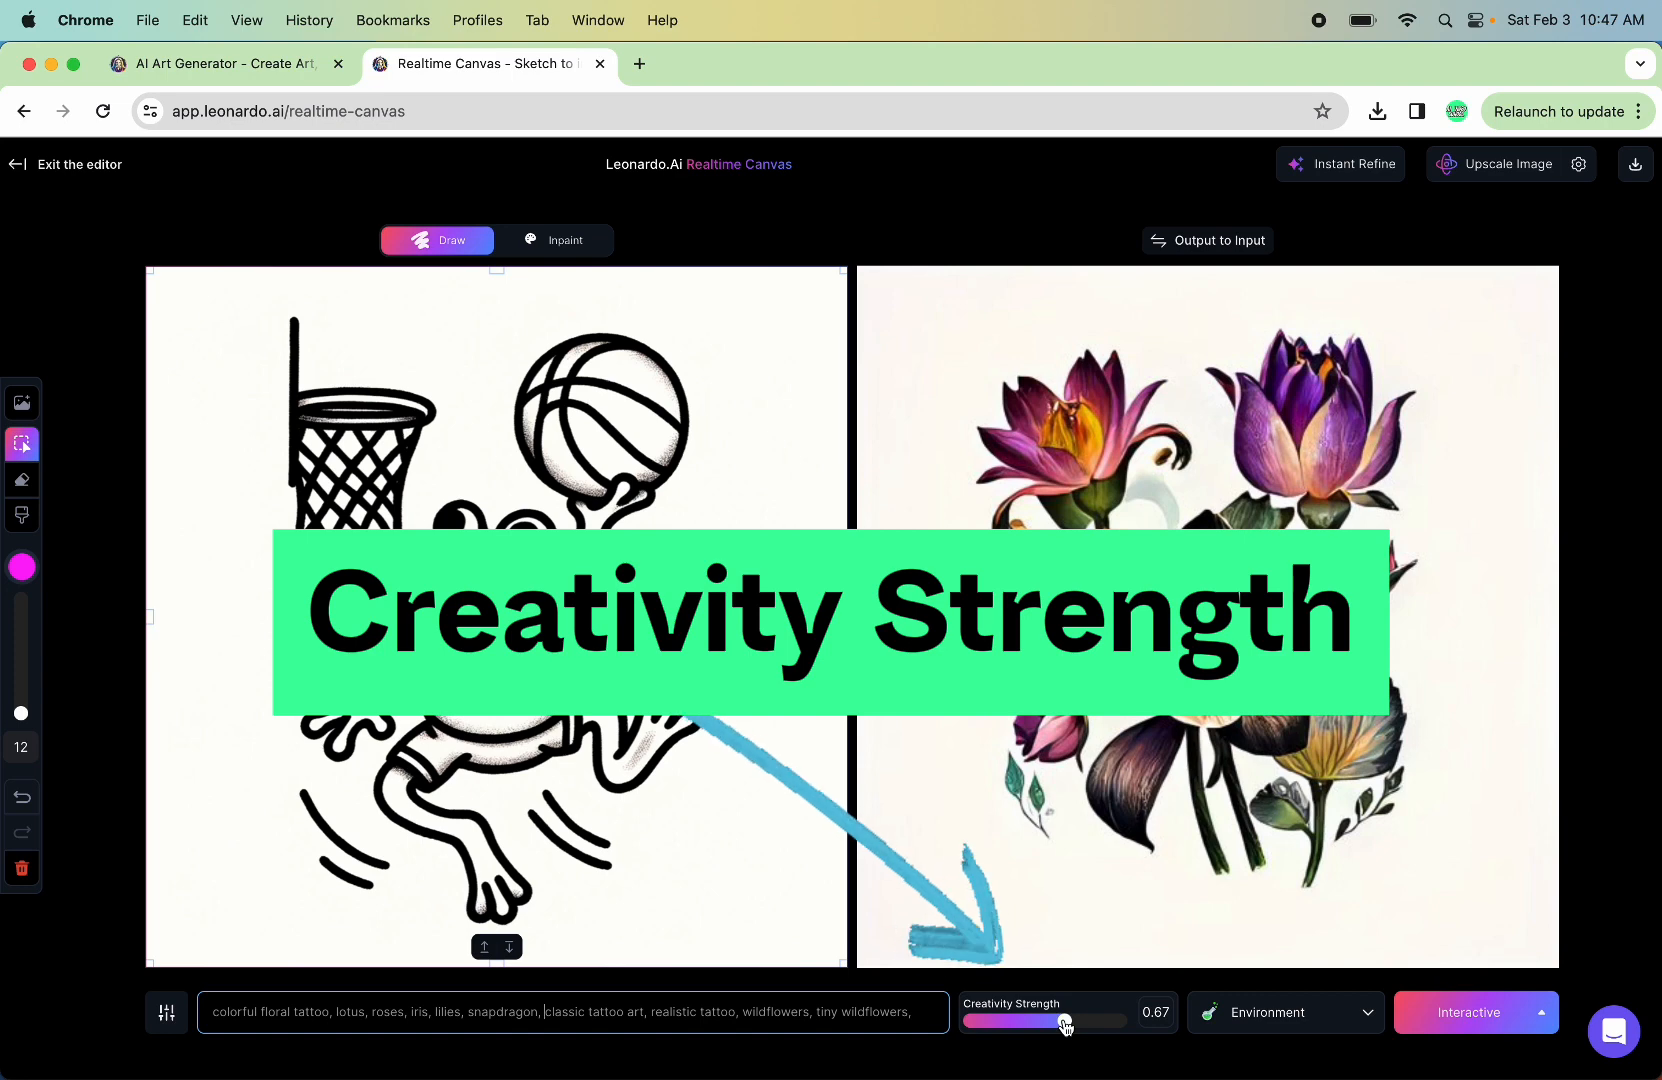
Step: Test the Creativity Strength at 0.3 and 0.9, and settle on 0.52
drag(1065, 1024, 963, 1018)
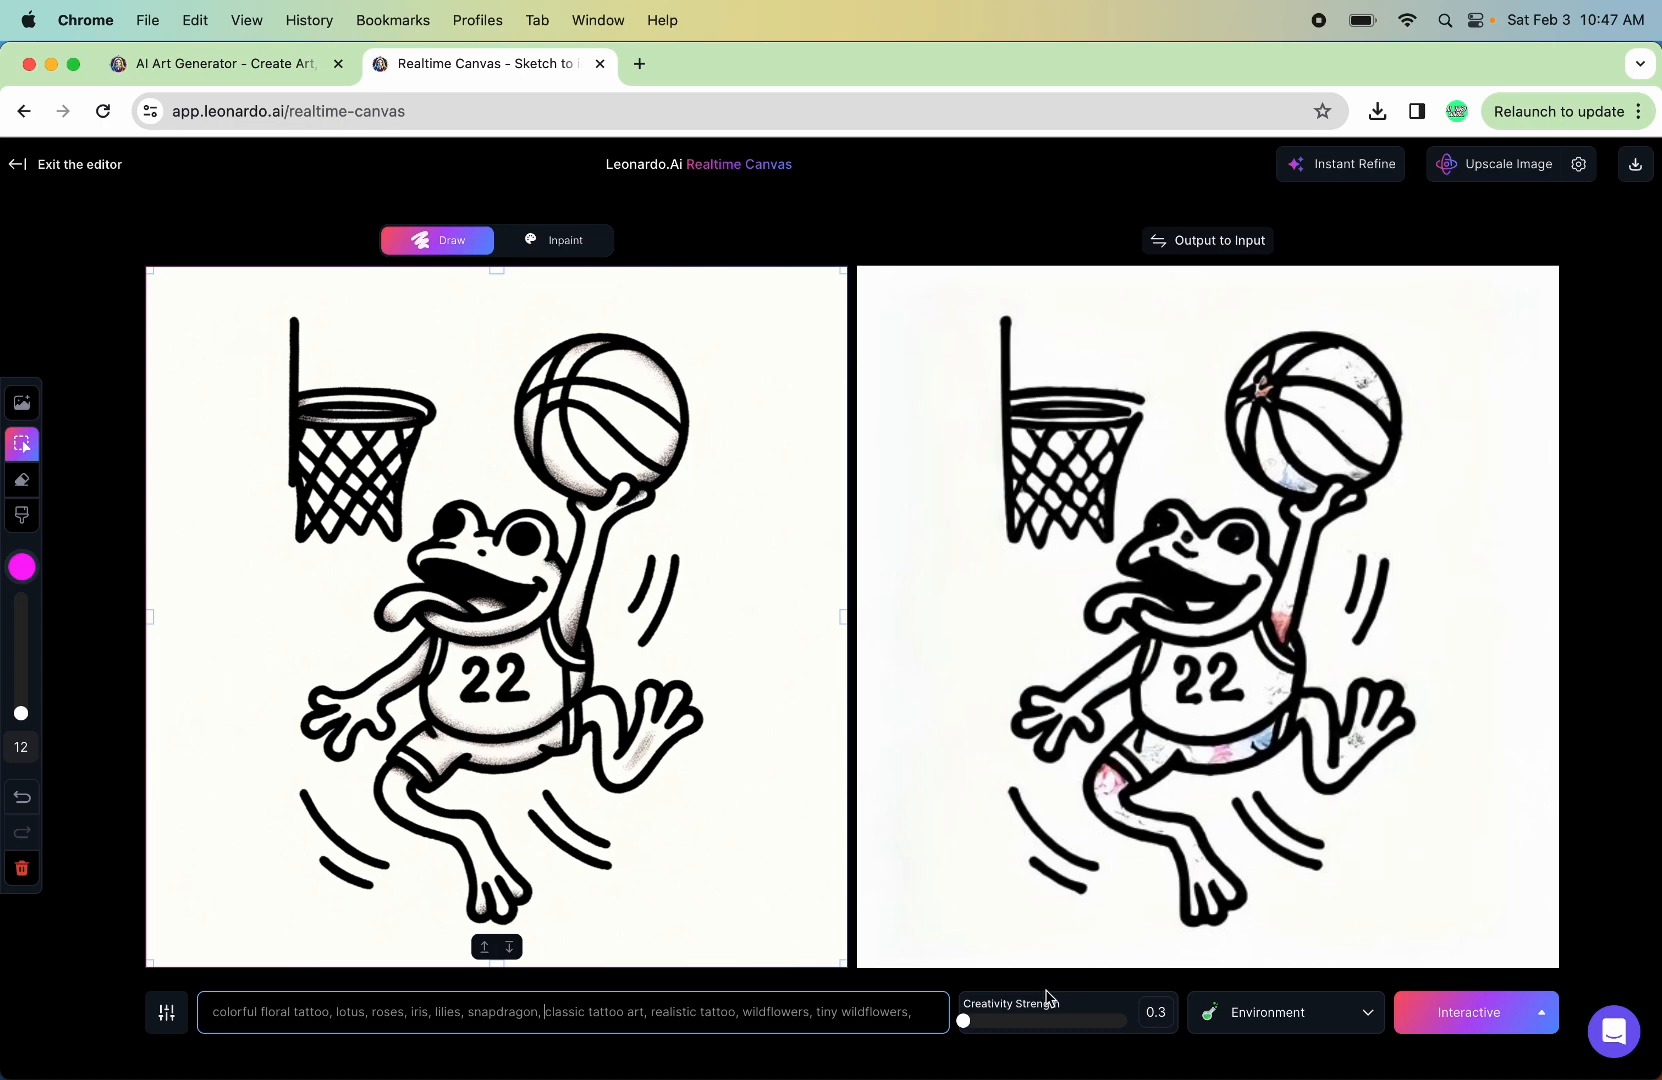
drag(968, 1025, 1137, 1024)
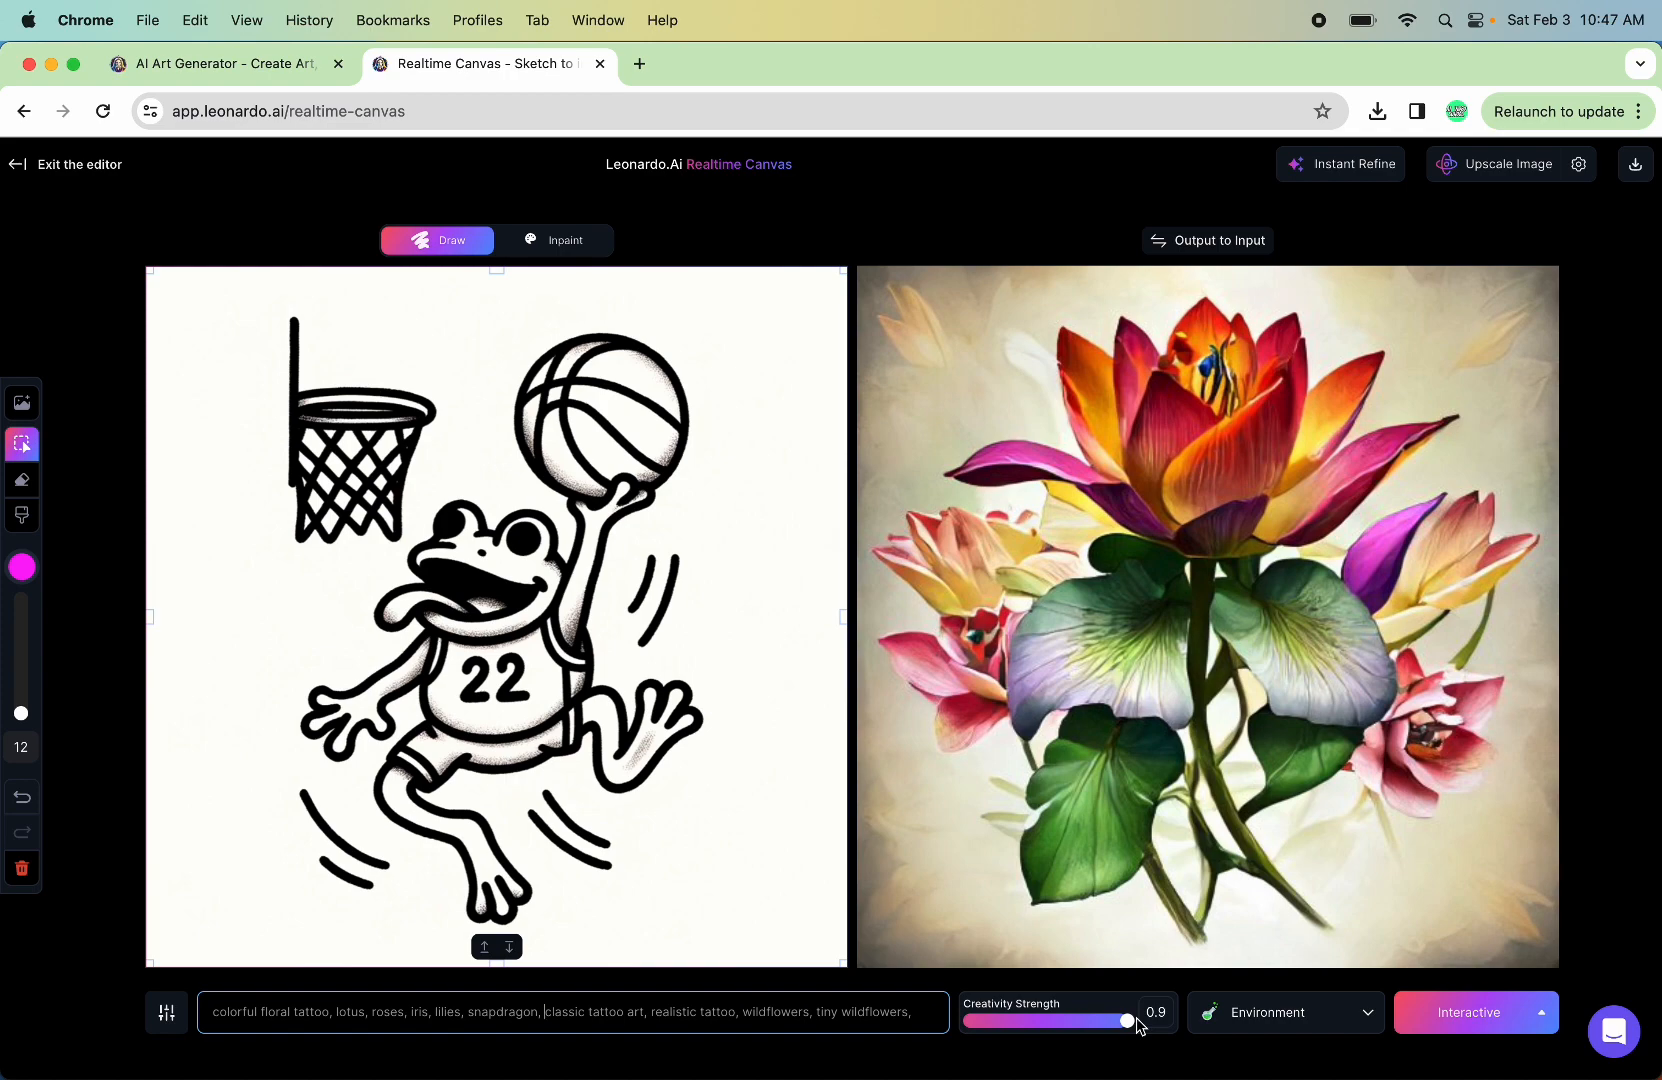
drag(1127, 1027, 1030, 1022)
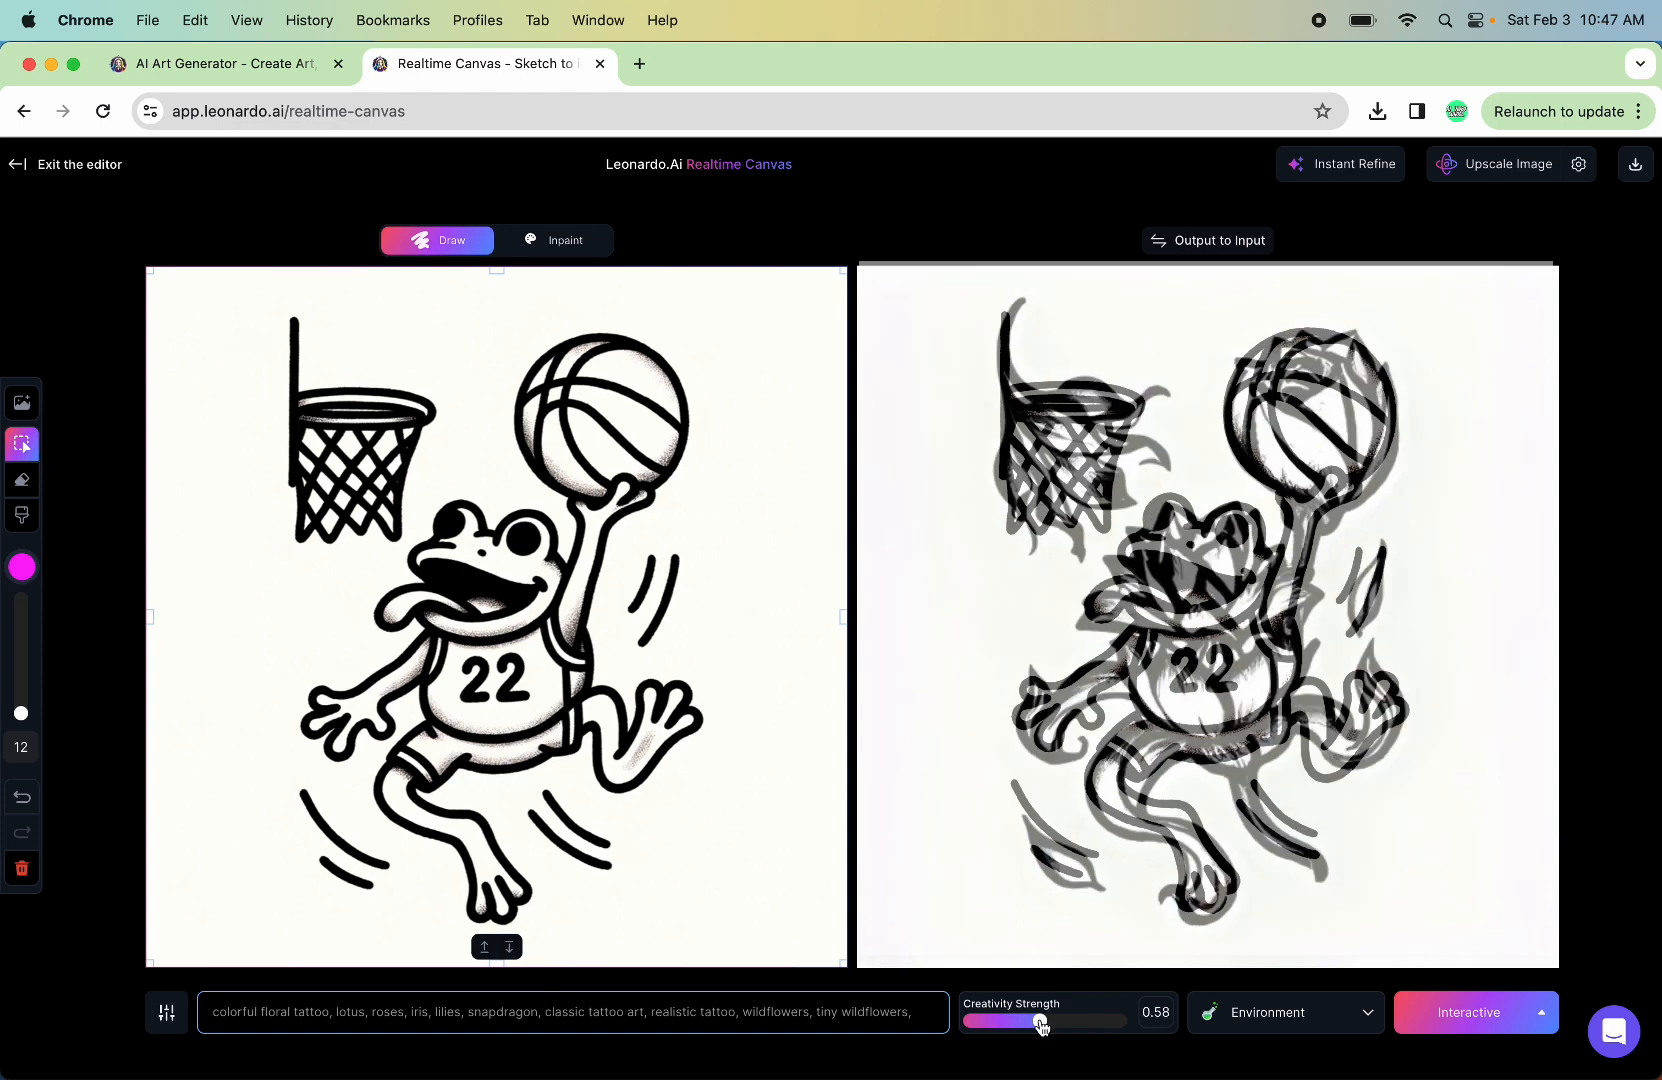
drag(1040, 1025, 1025, 1025)
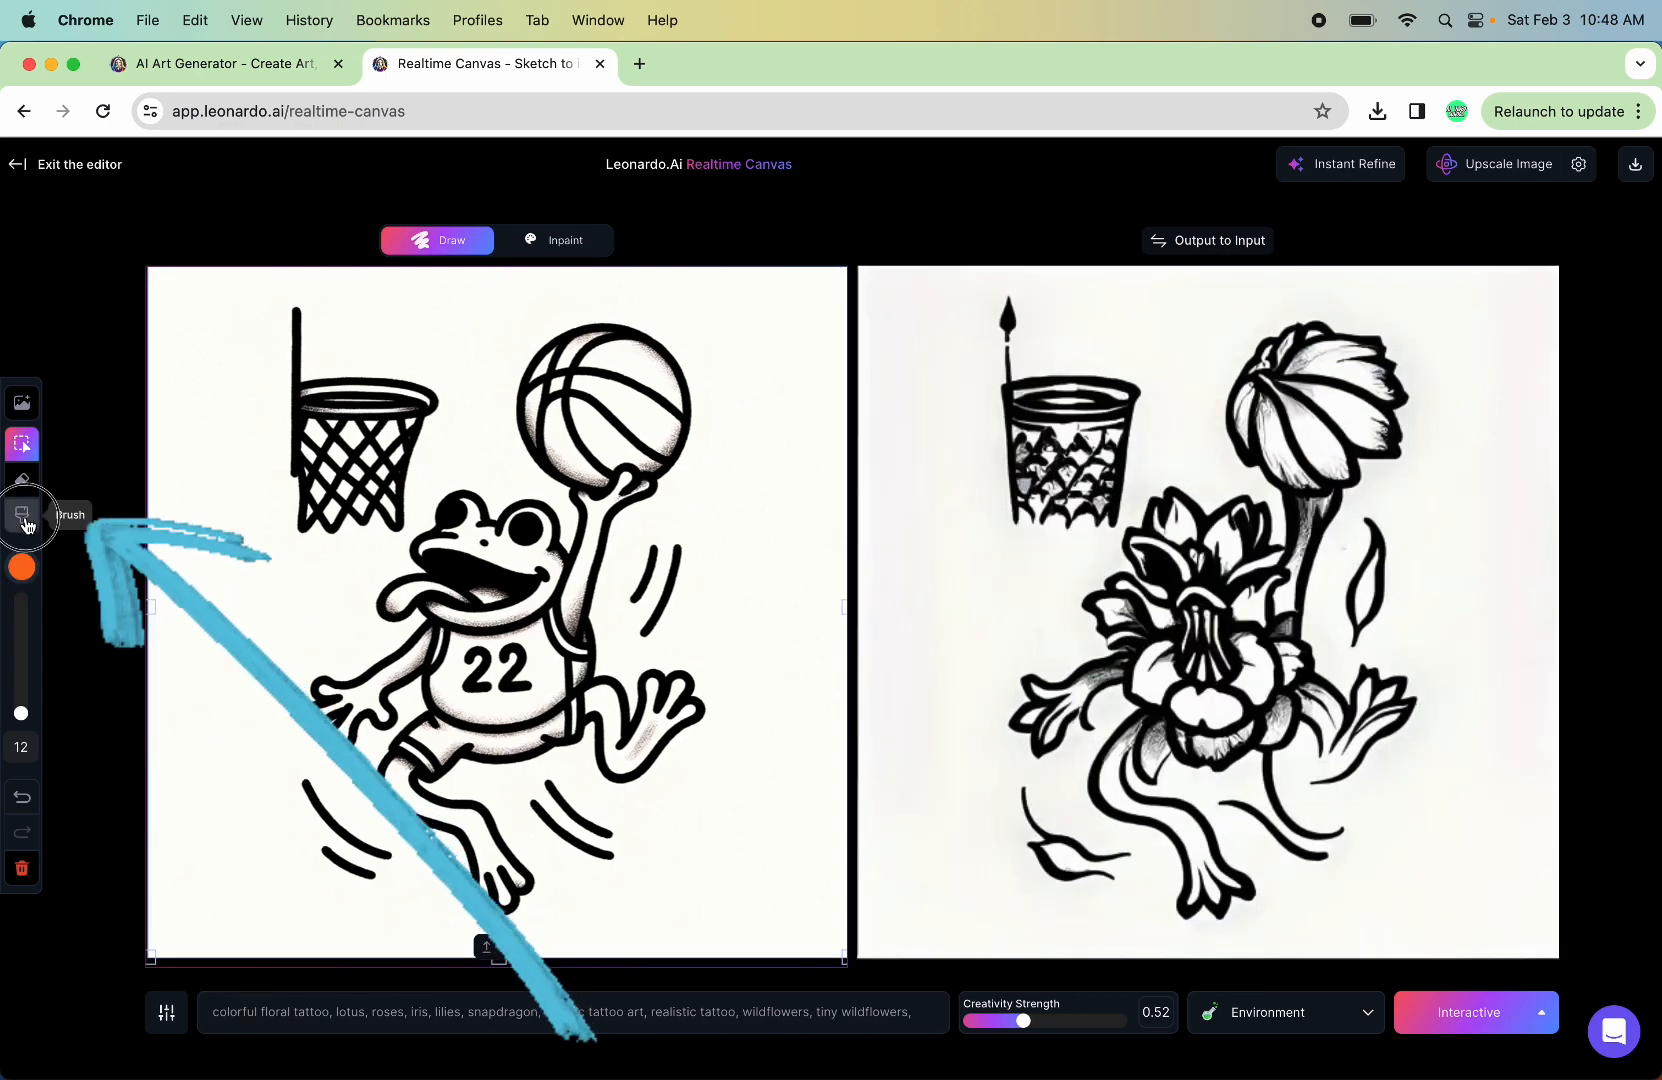
Step: Paint both of the frog's eyes orange with the brush color #EF6414
click(22, 515)
click(22, 568)
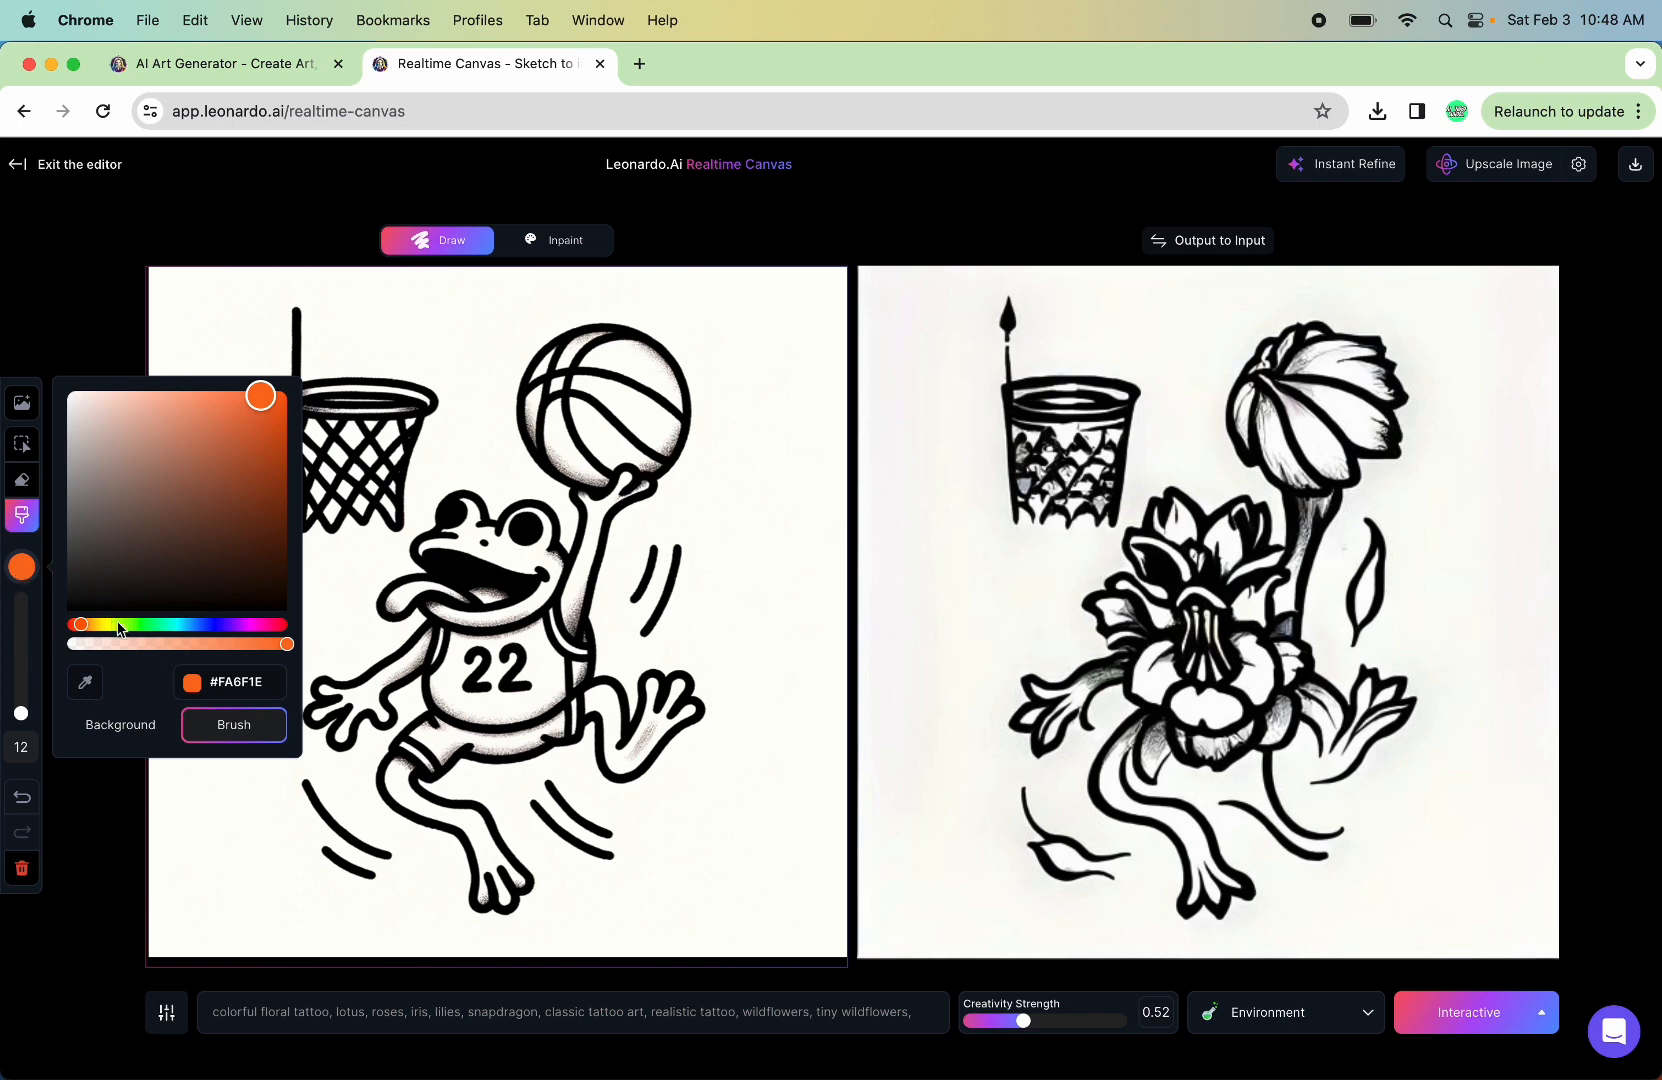
drag(263, 398, 269, 405)
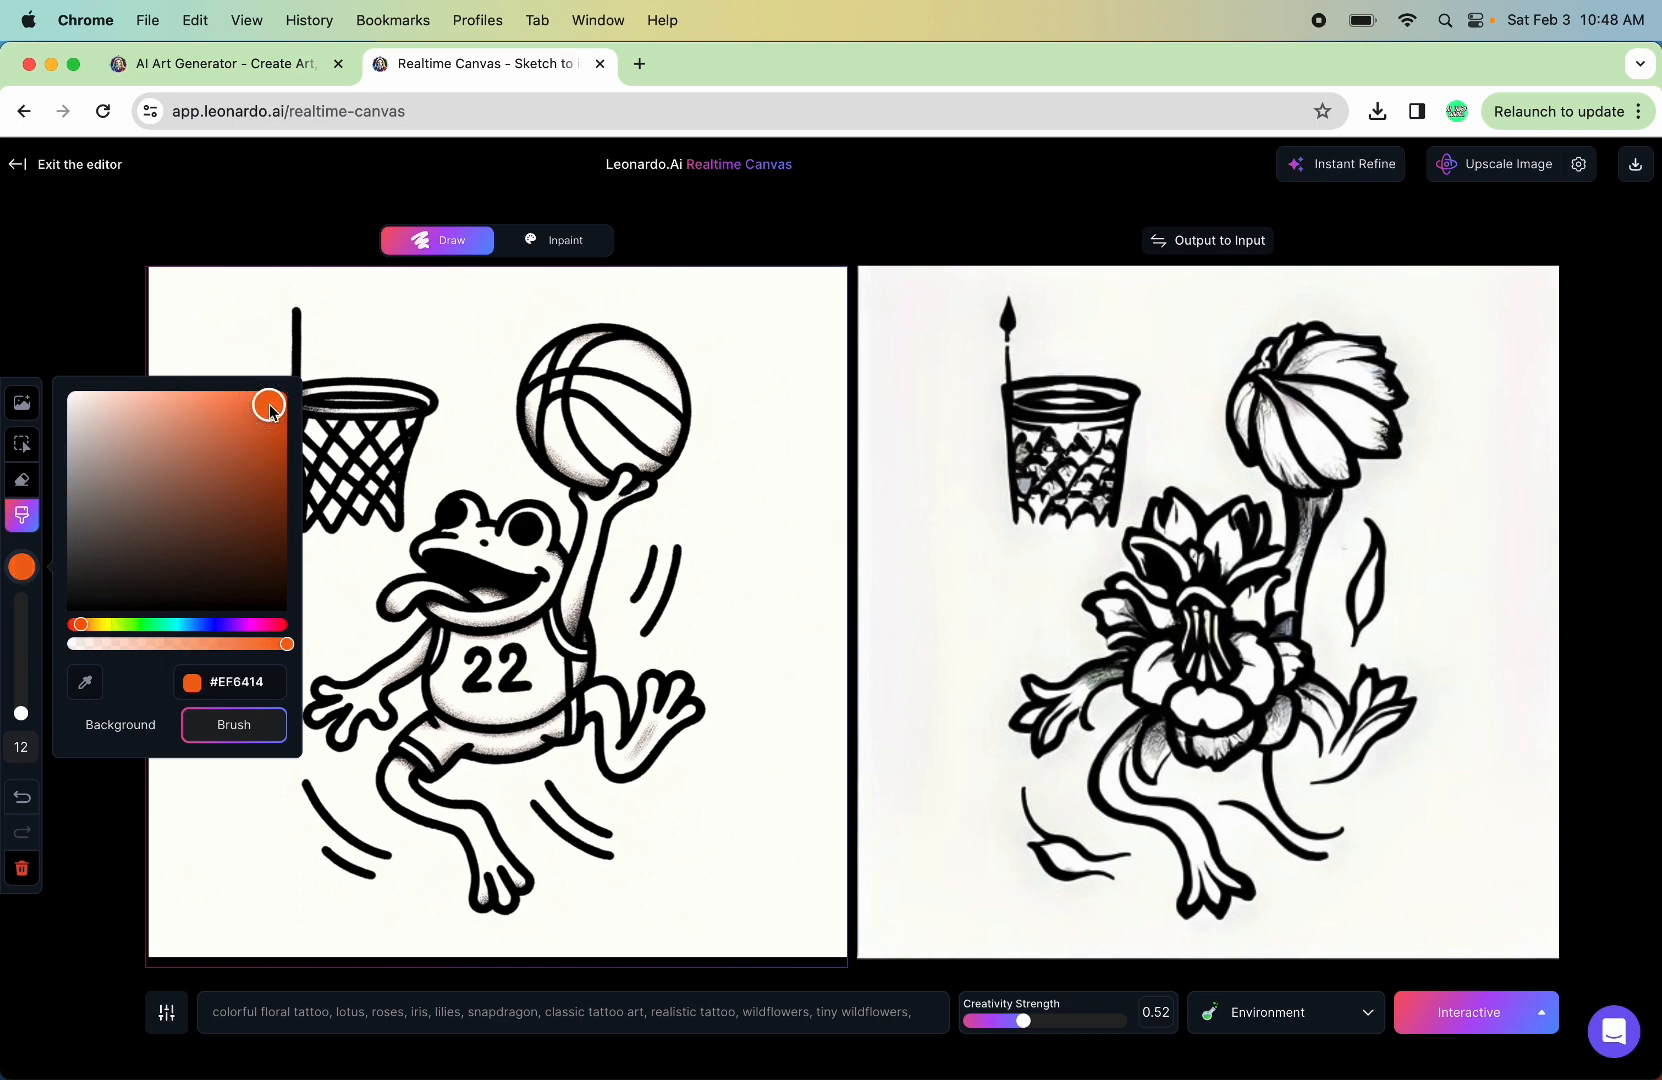
click(450, 508)
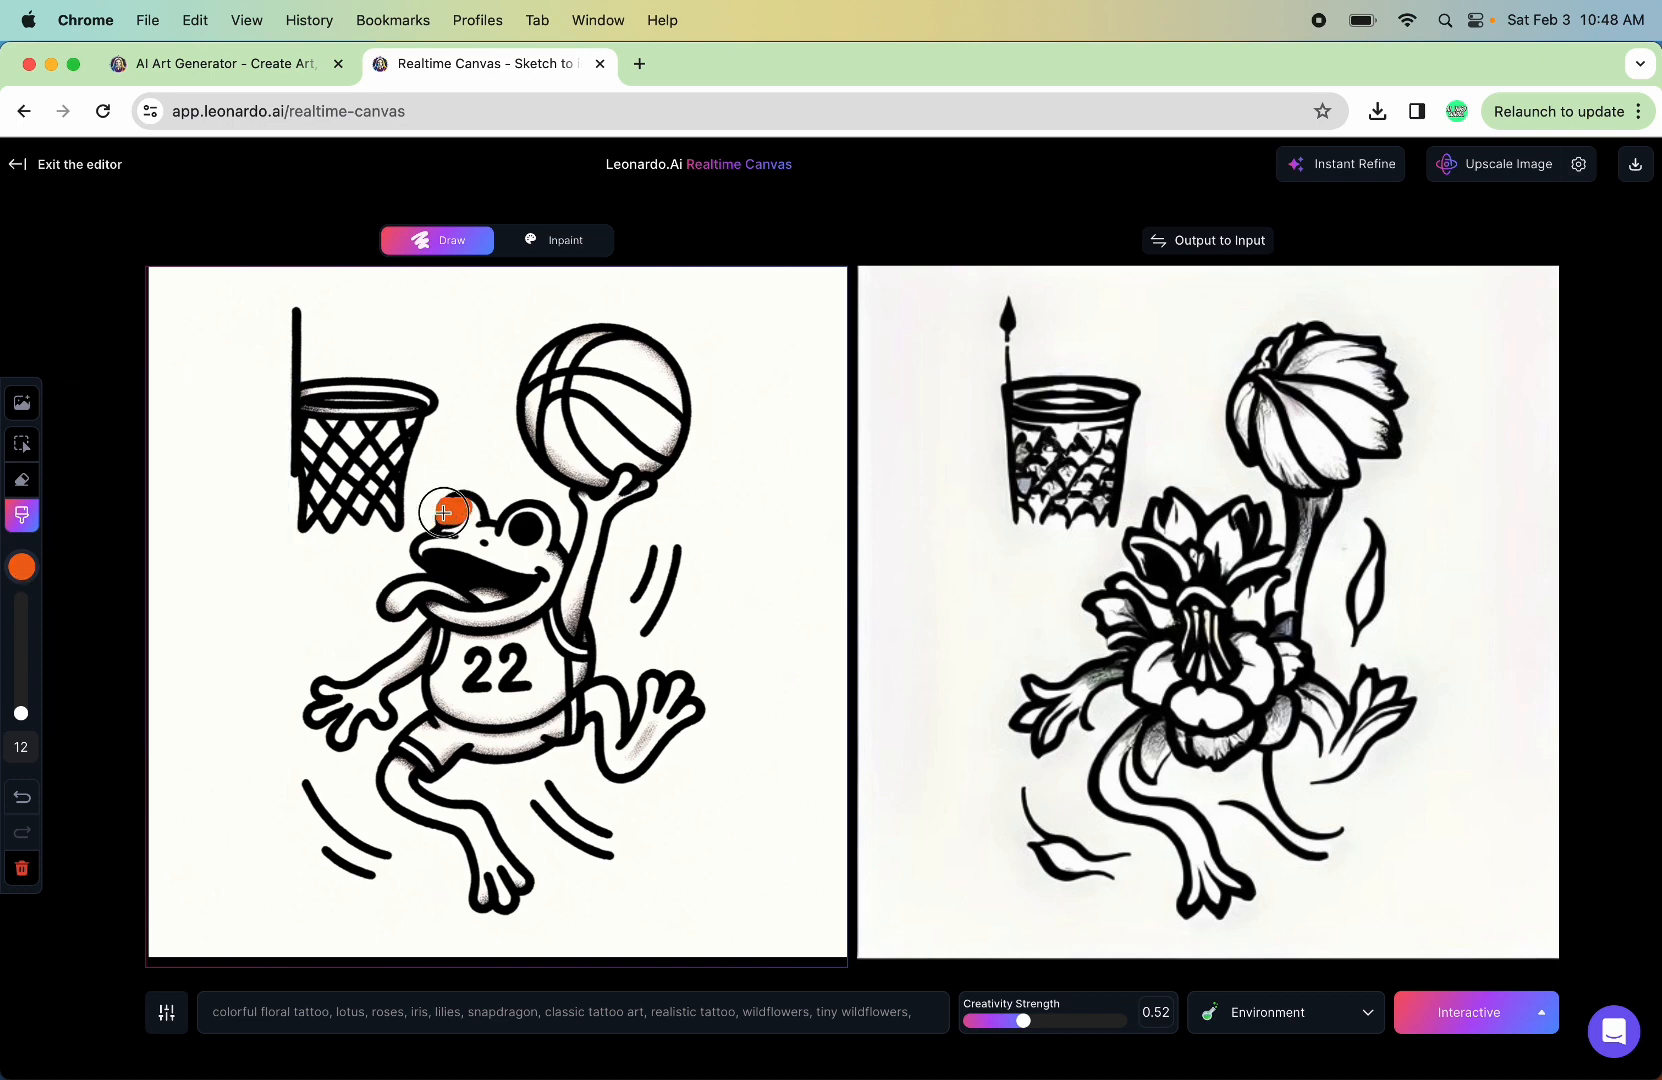
click(457, 520)
mouse_move(541, 532)
mouse_down()
mouse_move(510, 531)
mouse_move(514, 552)
mouse_up()
Step: Switch the brush color to green #37F013 and fill the frog's mouth
click(21, 567)
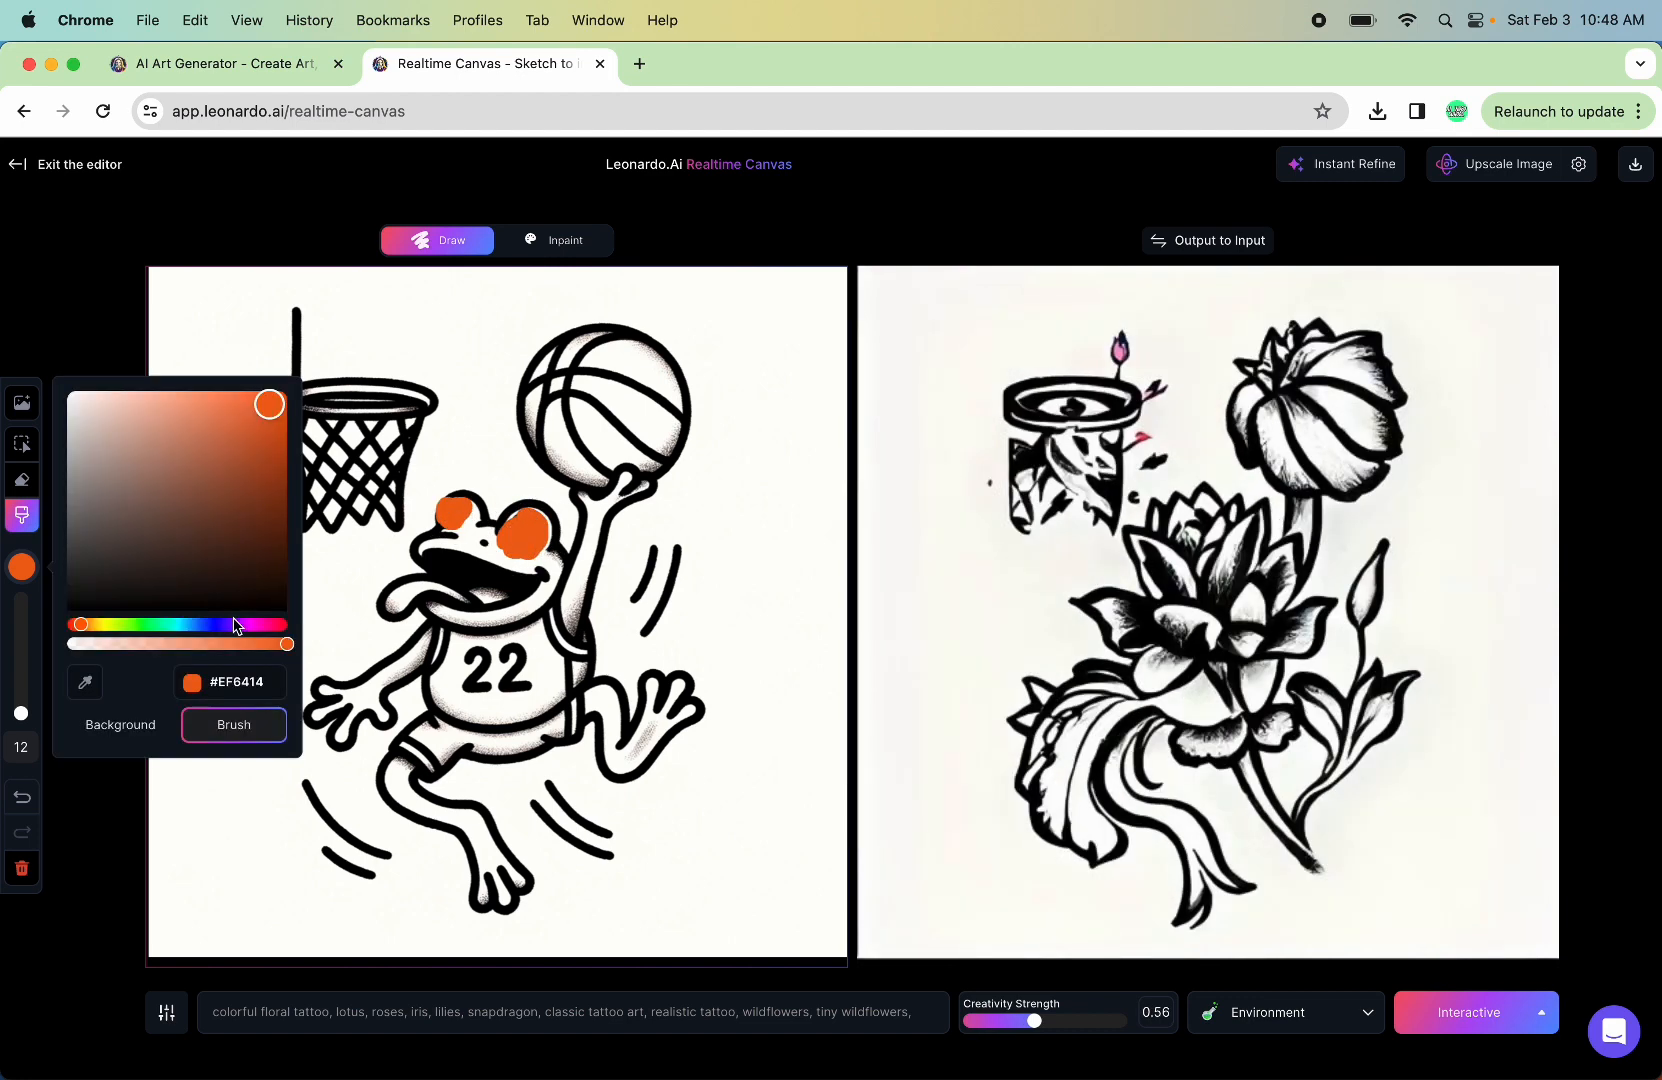
click(137, 625)
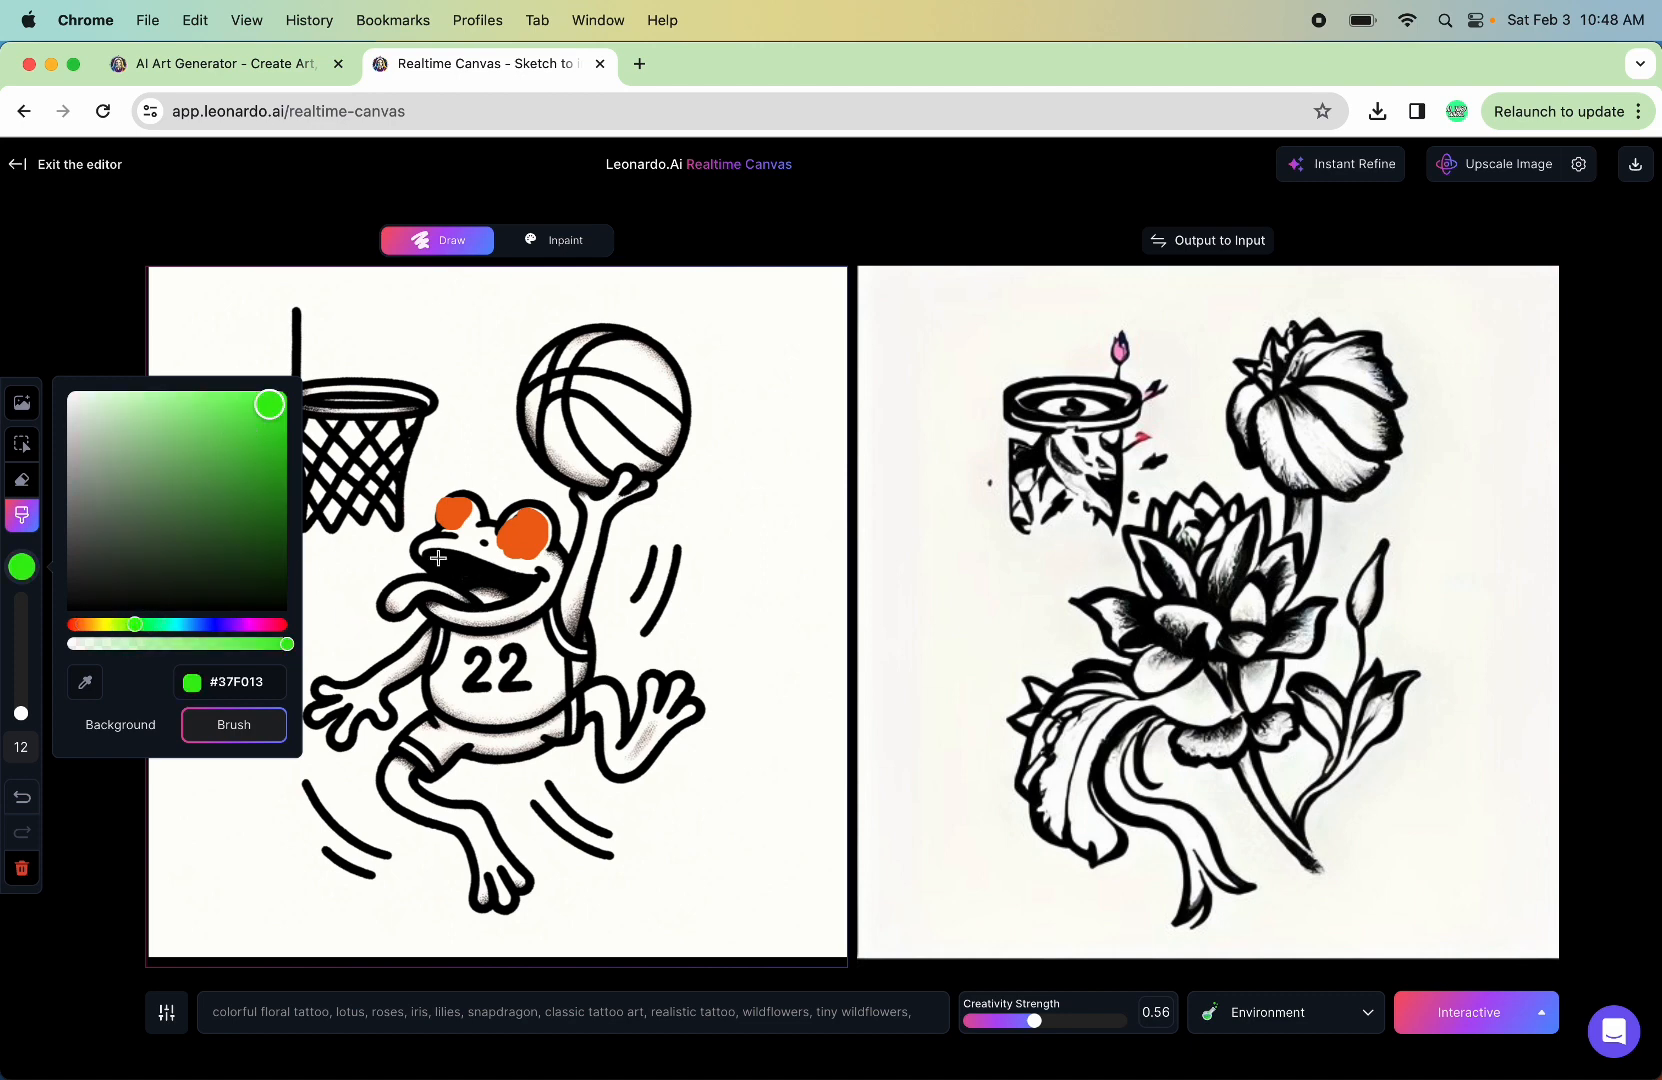
mouse_move(418, 551)
mouse_down()
mouse_move(515, 558)
mouse_move(540, 578)
mouse_move(484, 607)
mouse_move(430, 565)
mouse_move(512, 592)
mouse_move(466, 574)
mouse_move(490, 588)
mouse_up()
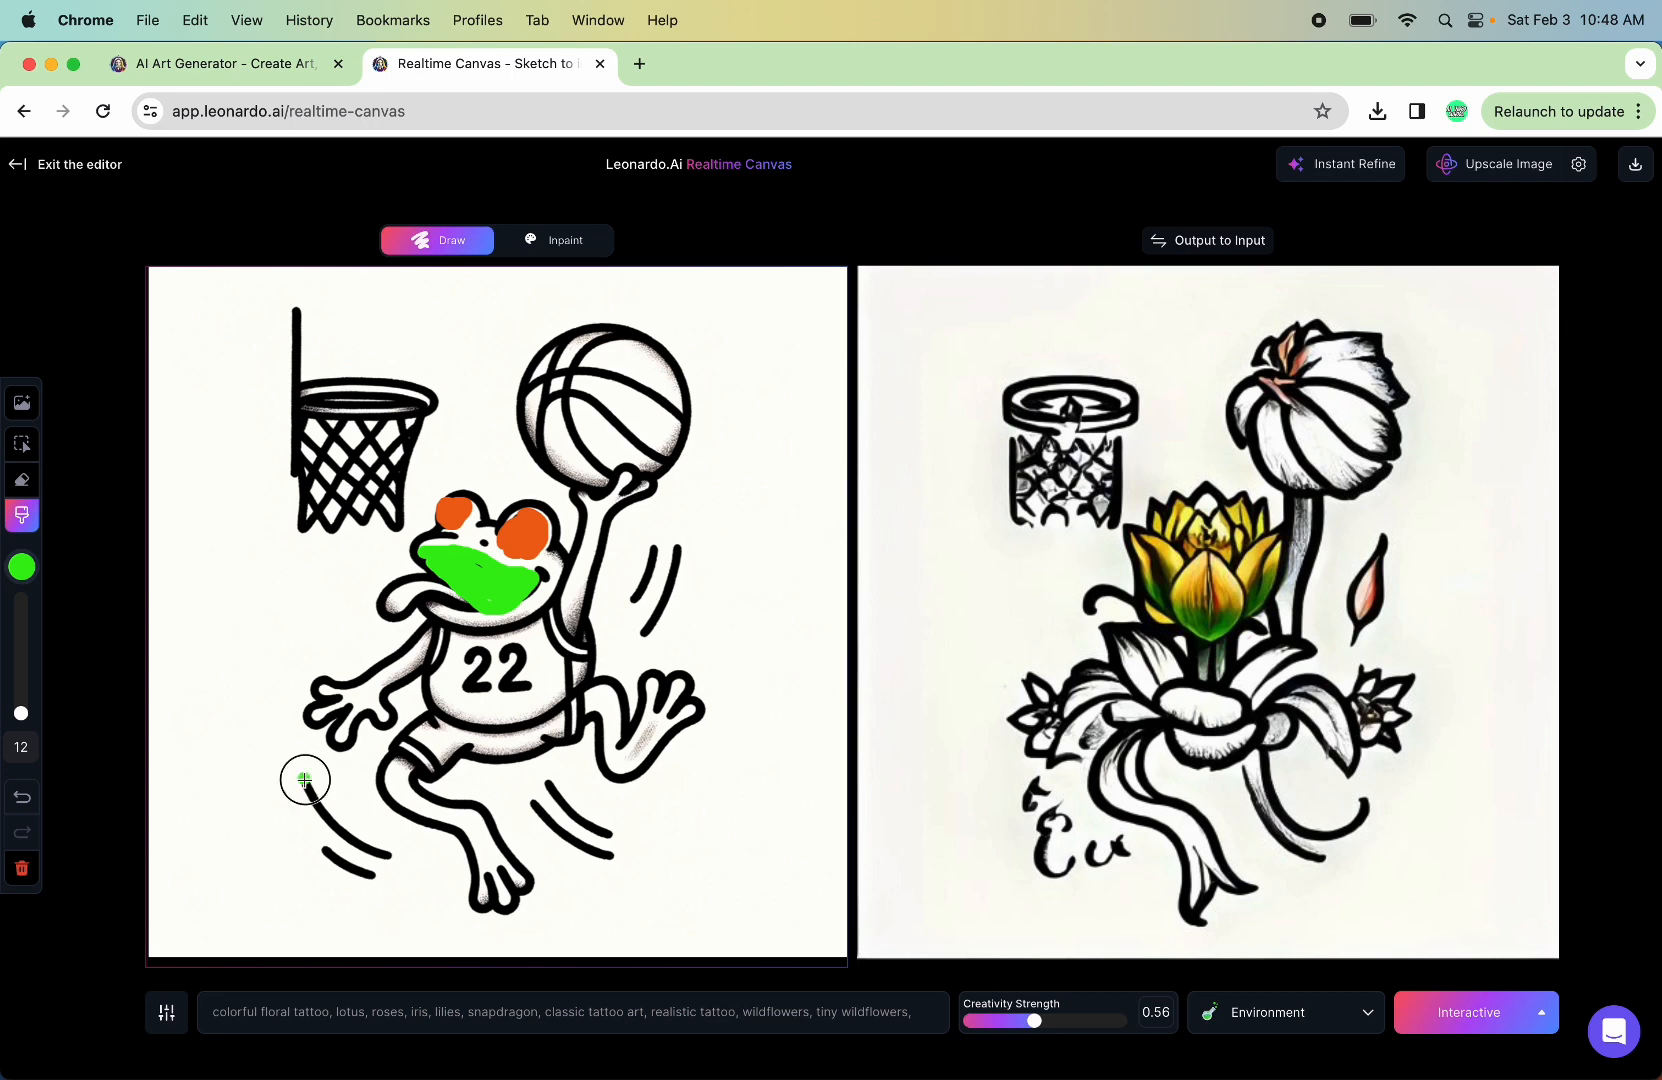
Step: Trace the motion lines on both sides of the frog's lower leg in green
mouse_move(303, 776)
mouse_down()
mouse_move(339, 824)
mouse_move(399, 852)
mouse_move(352, 864)
mouse_move(383, 876)
mouse_up()
drag(547, 778, 624, 830)
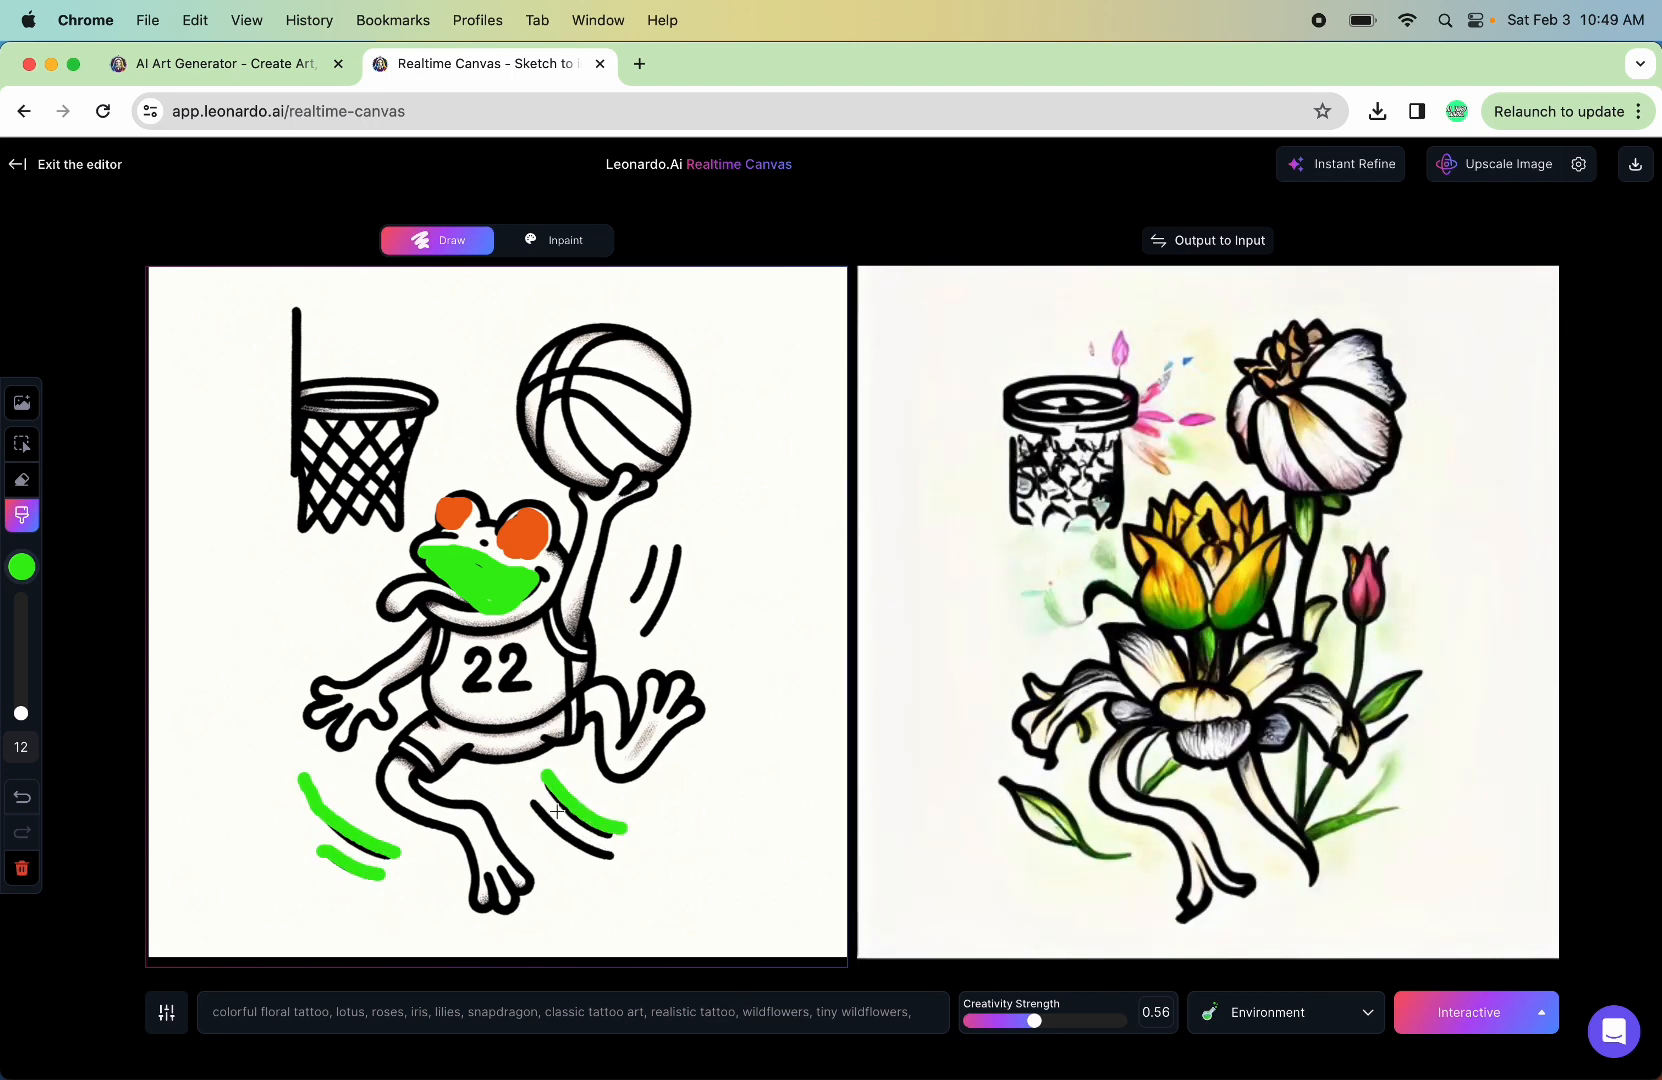
drag(532, 805, 613, 850)
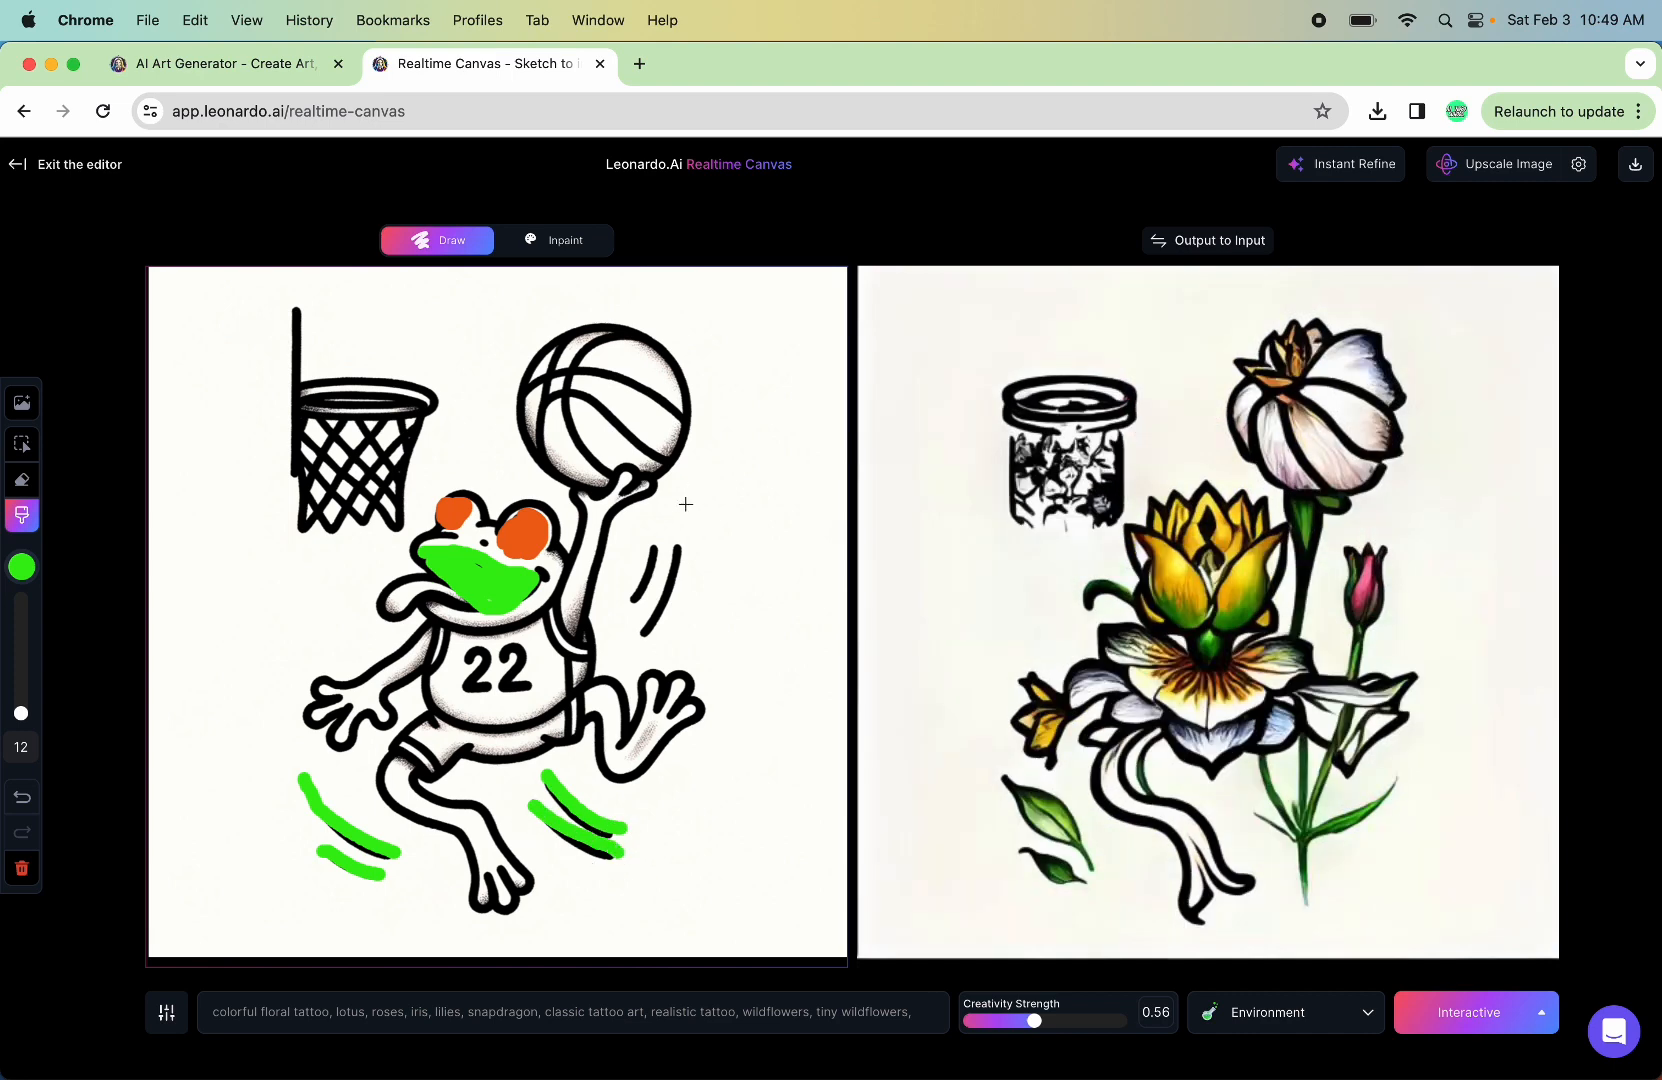
mouse_move(639, 600)
mouse_down()
mouse_move(662, 530)
mouse_move(673, 593)
mouse_move(640, 627)
mouse_move(669, 548)
mouse_move(636, 625)
mouse_up()
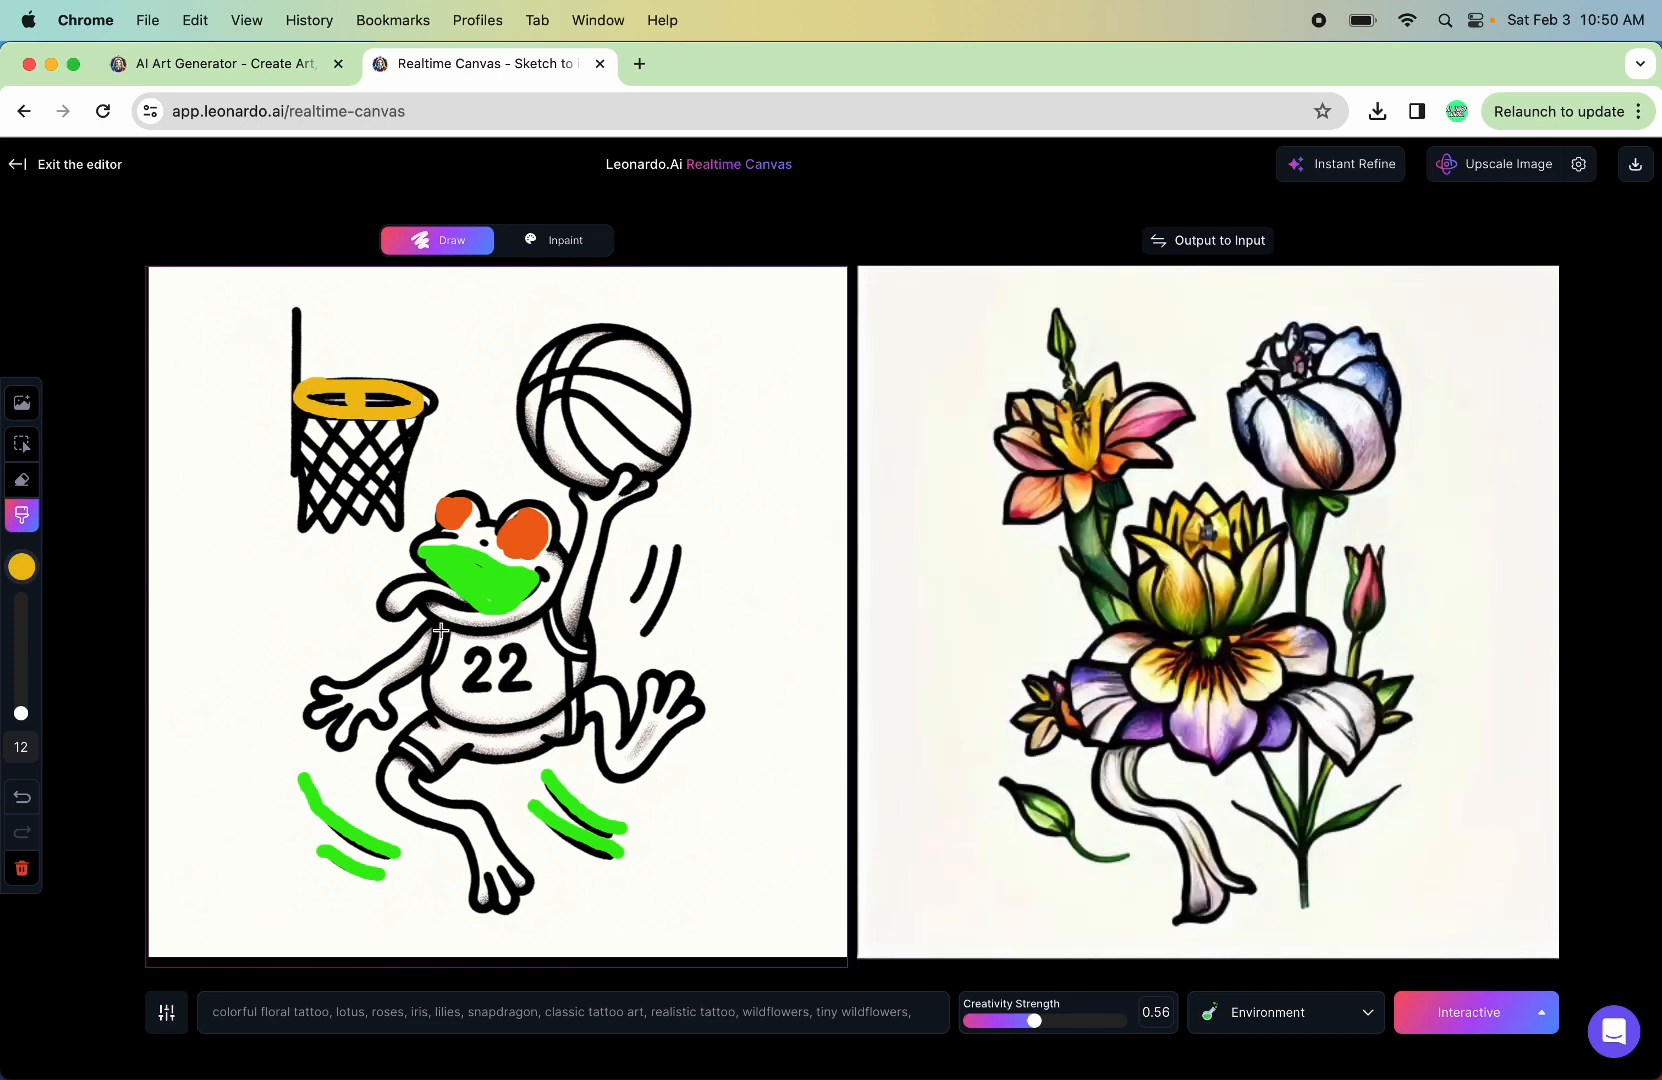
Step: Paint a golden-yellow outline and flower on the jersey, and add magenta to the basketball's edge, the tongue, the hand and the raised foot
mouse_move(440, 630)
mouse_down()
mouse_move(433, 707)
mouse_move(455, 724)
mouse_move(573, 698)
mouse_move(494, 640)
mouse_move(483, 657)
mouse_move(503, 661)
mouse_move(465, 697)
mouse_move(510, 654)
mouse_up()
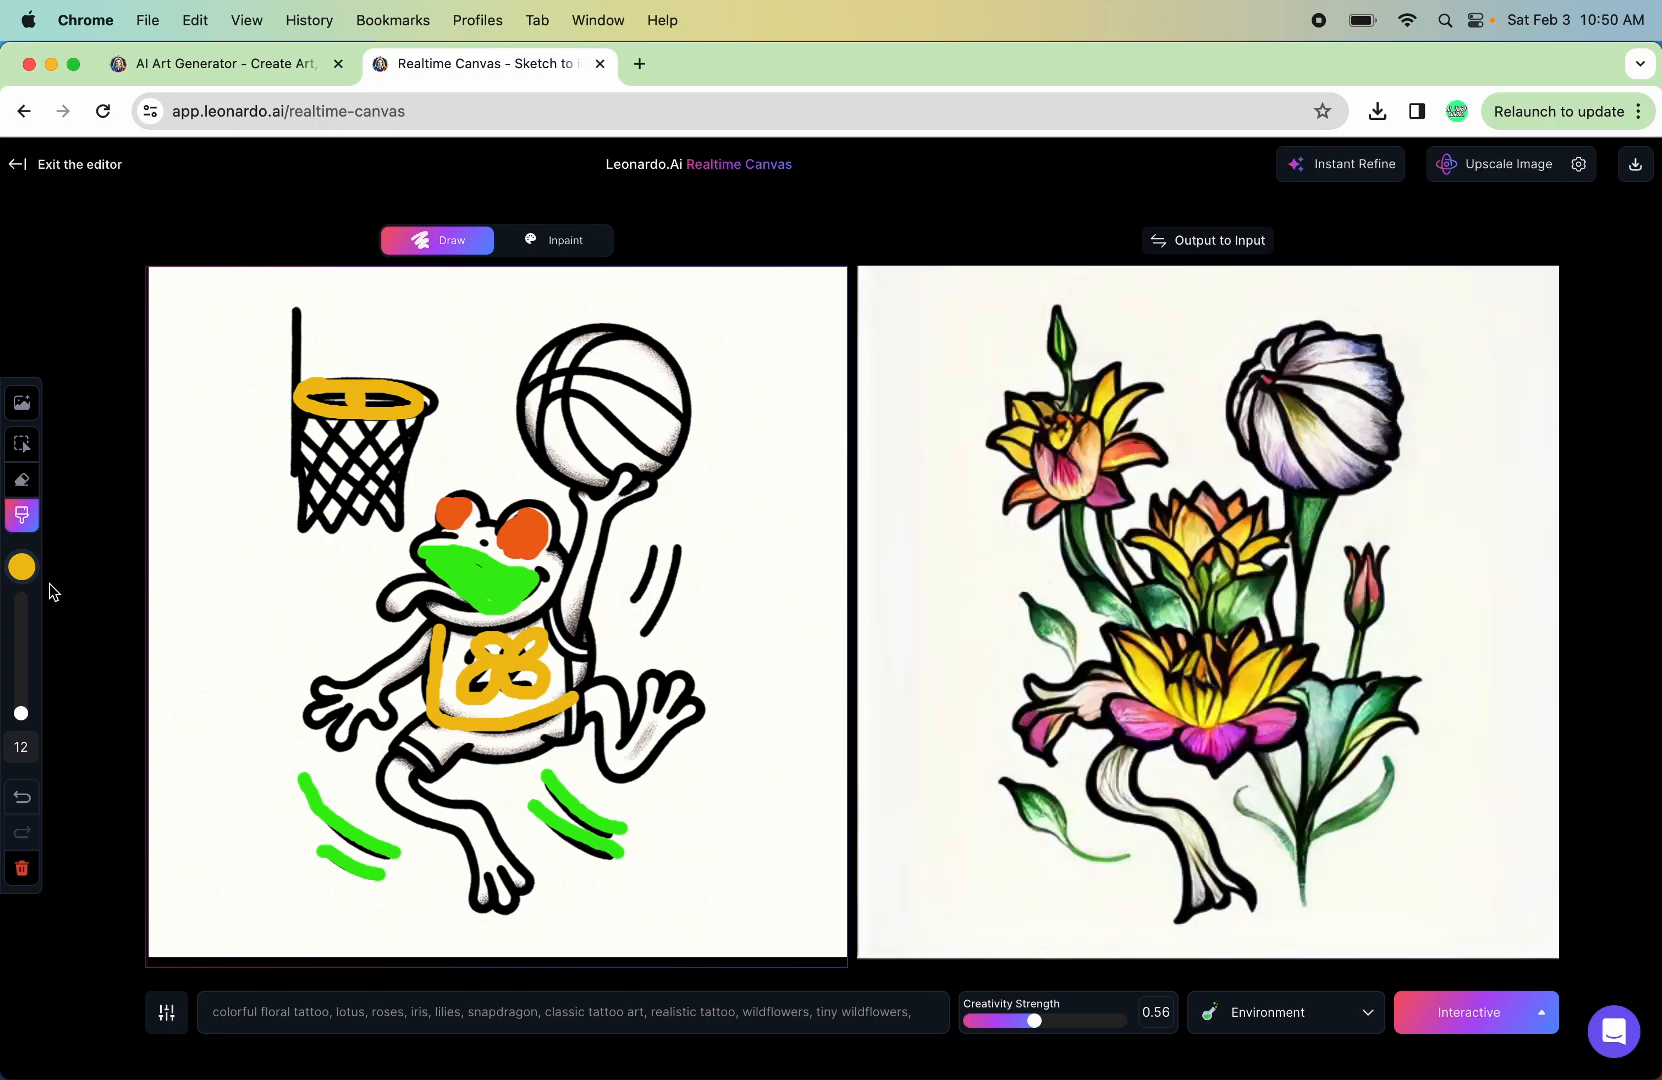
click(22, 567)
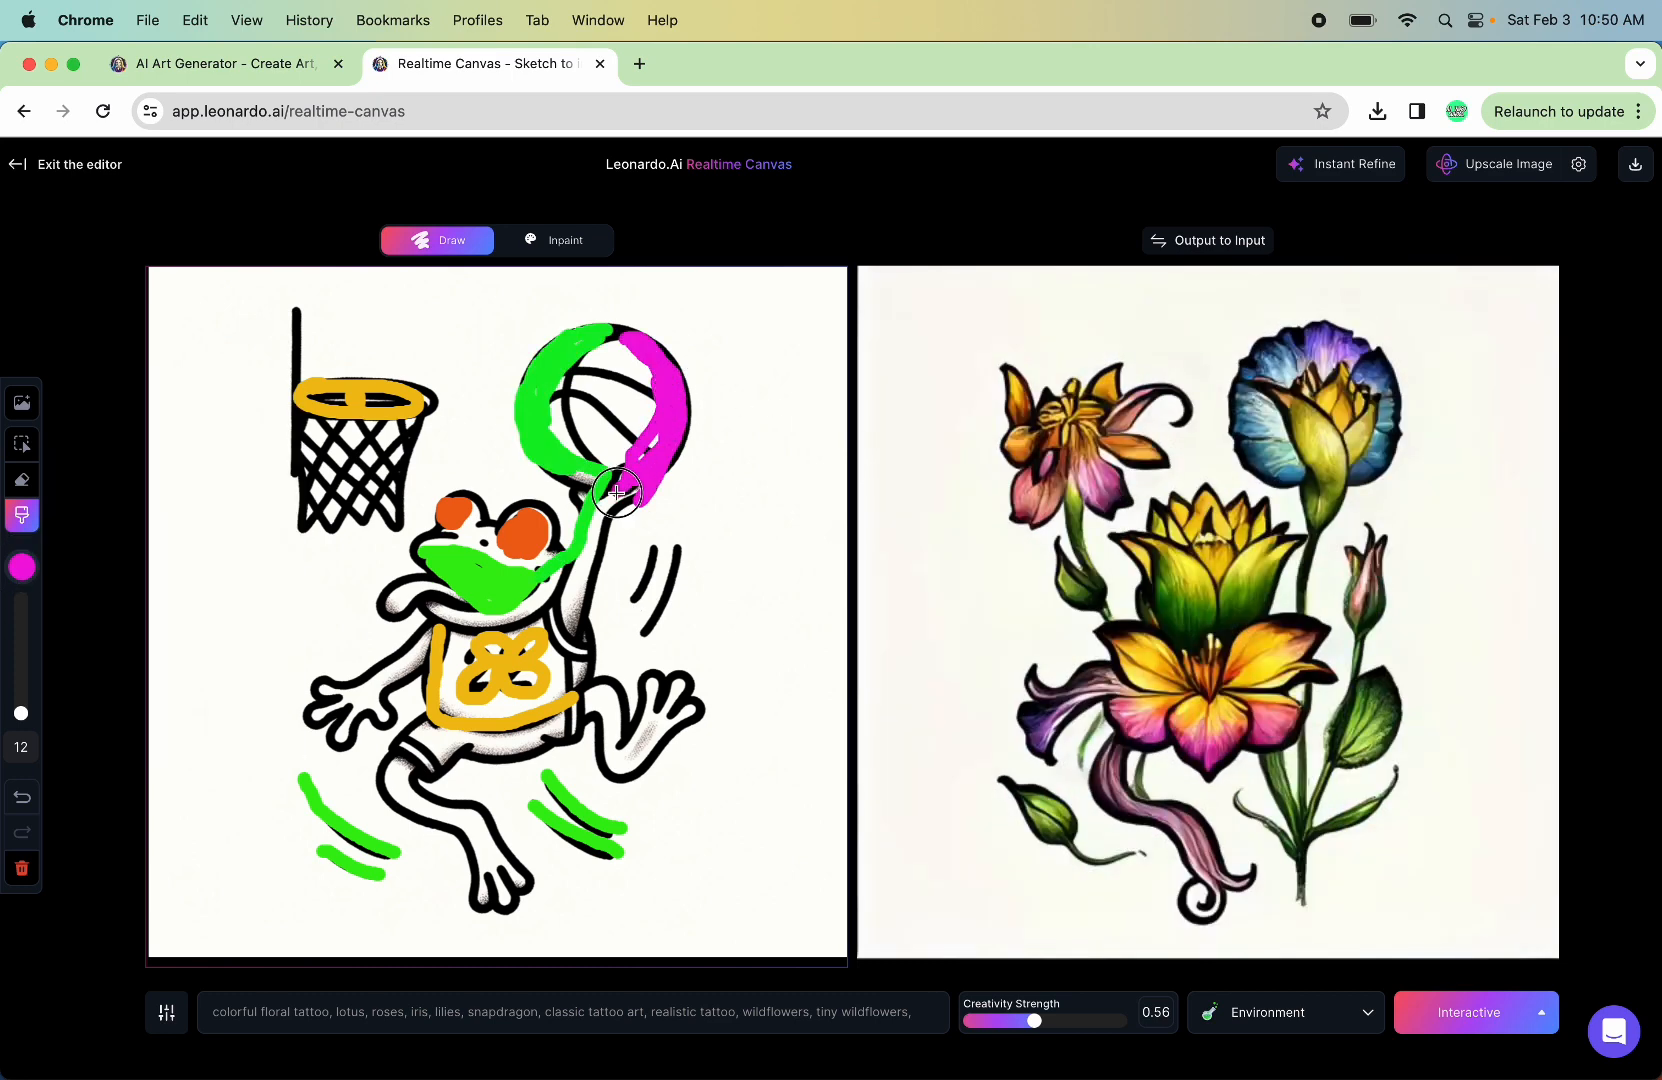
drag(625, 490, 679, 423)
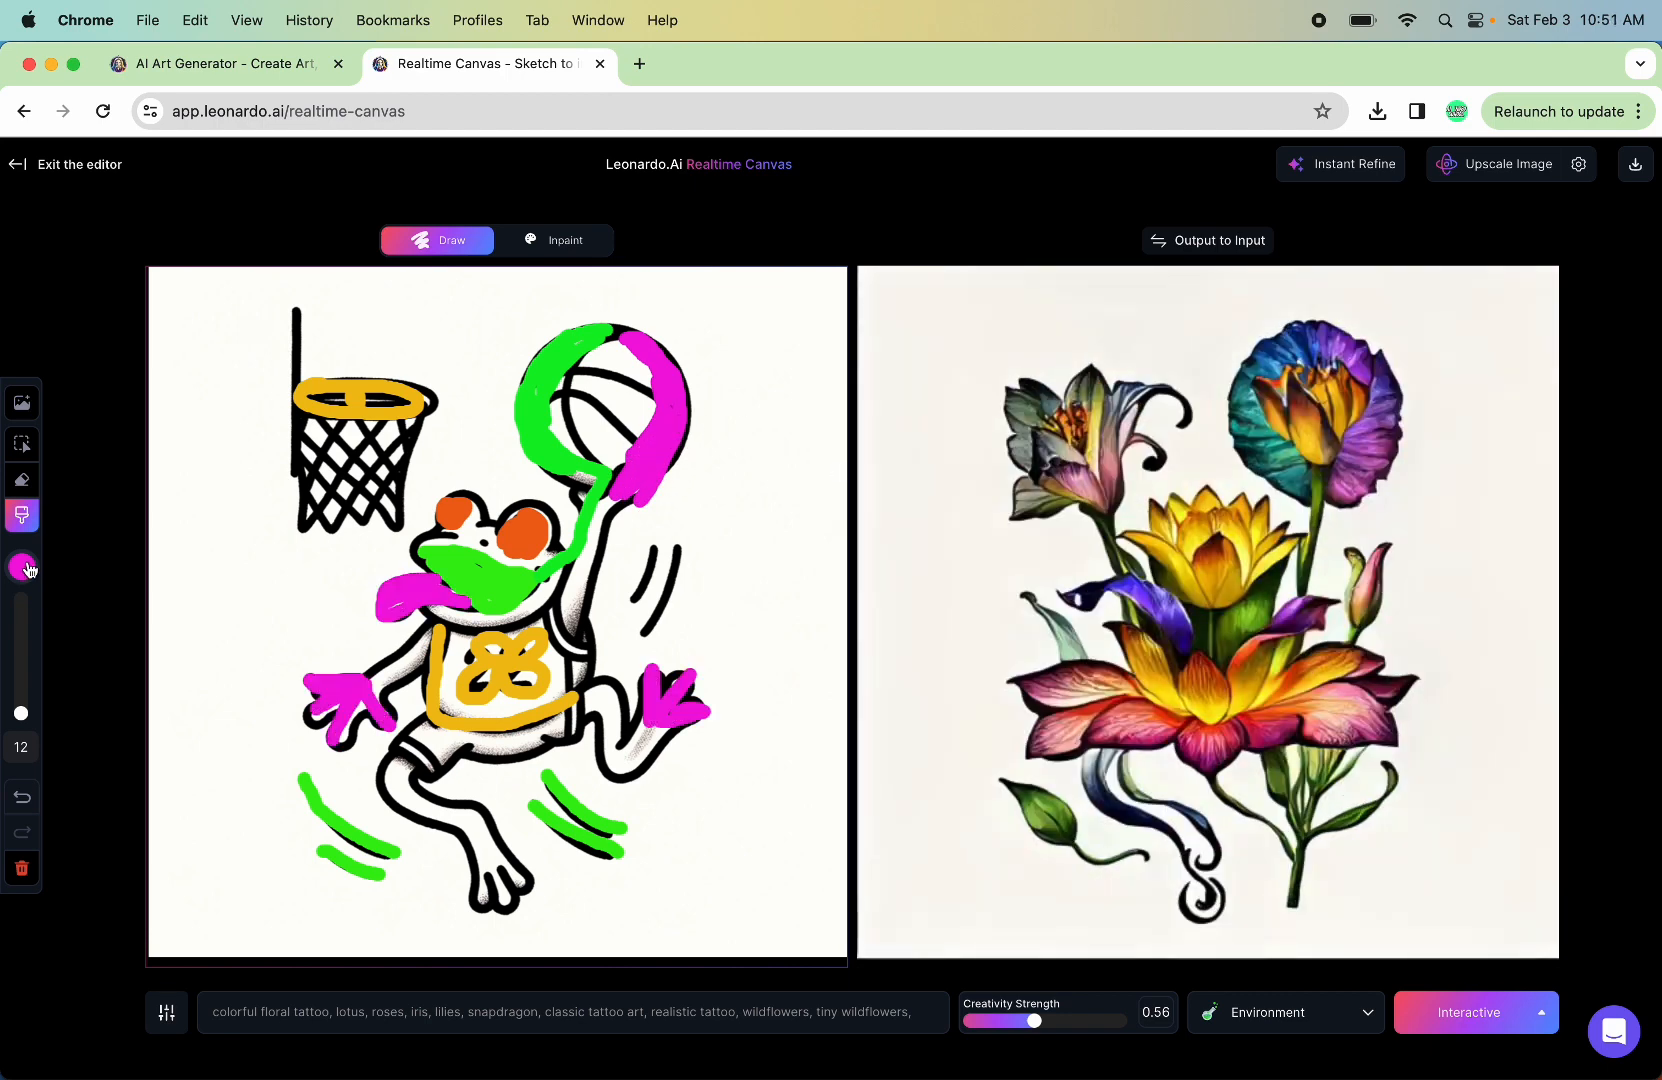
Step: Change the brush color to red #F01353 and outline the frog's lower leg and foot
click(23, 567)
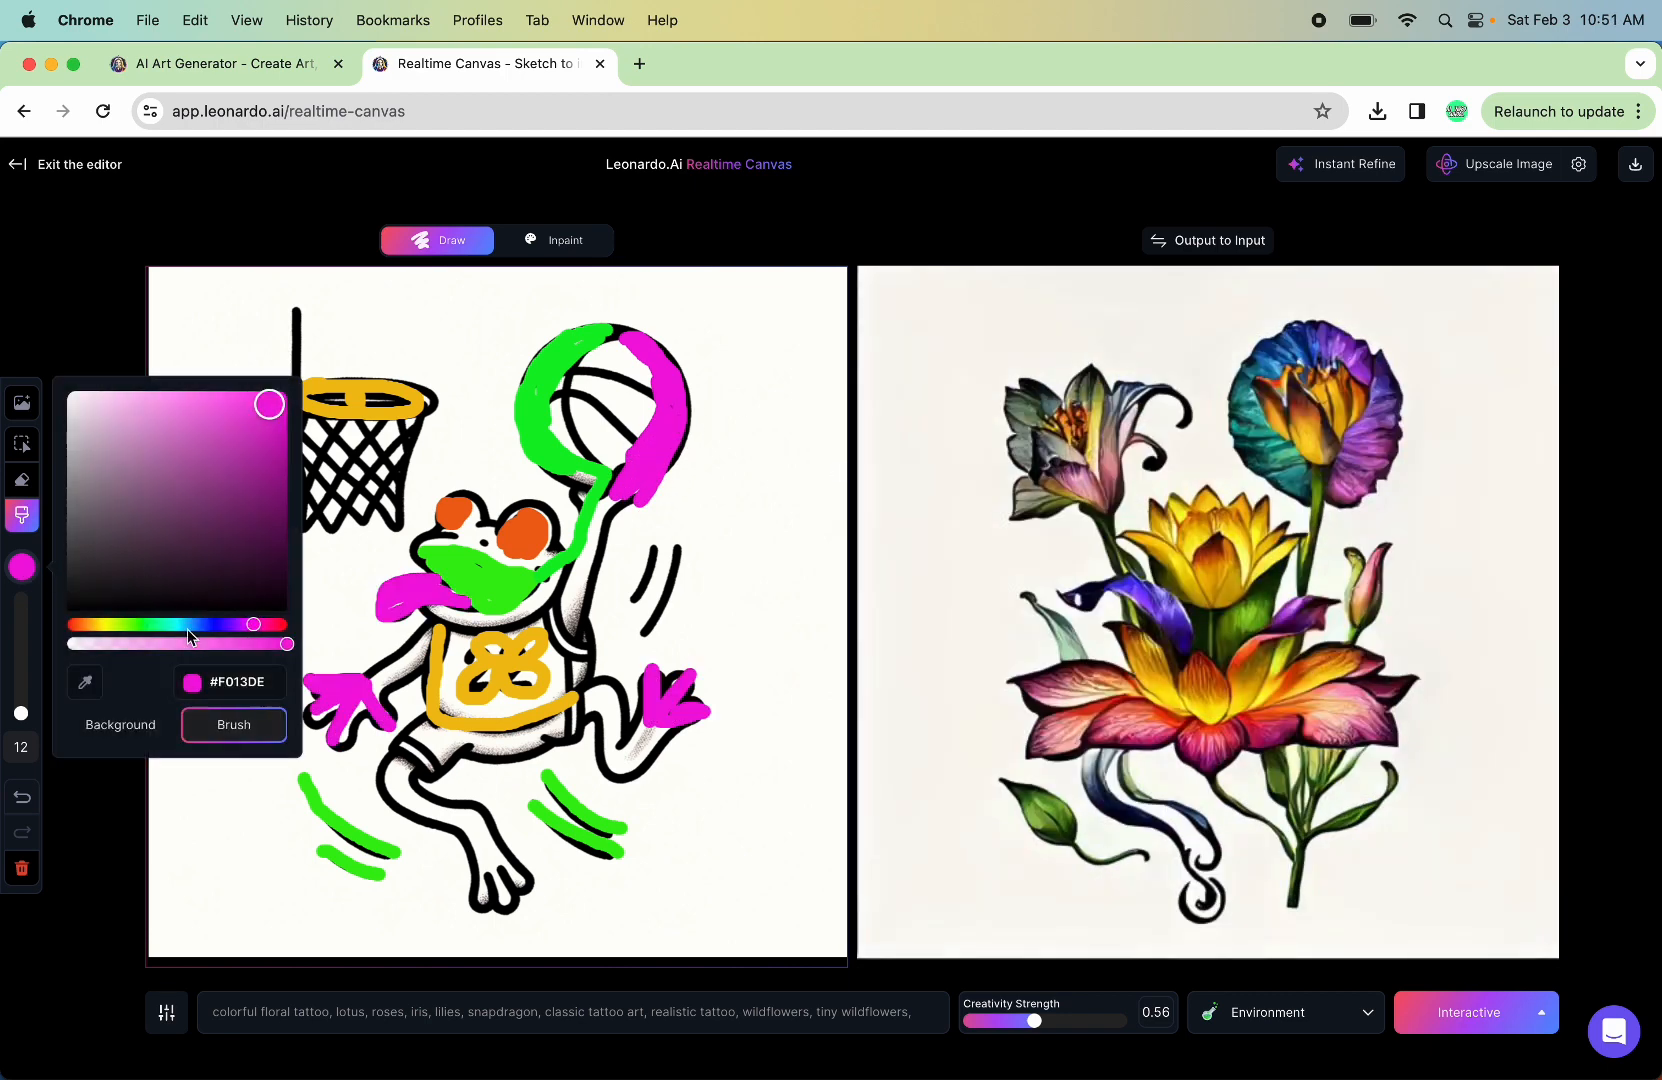
drag(187, 628, 275, 627)
click(396, 755)
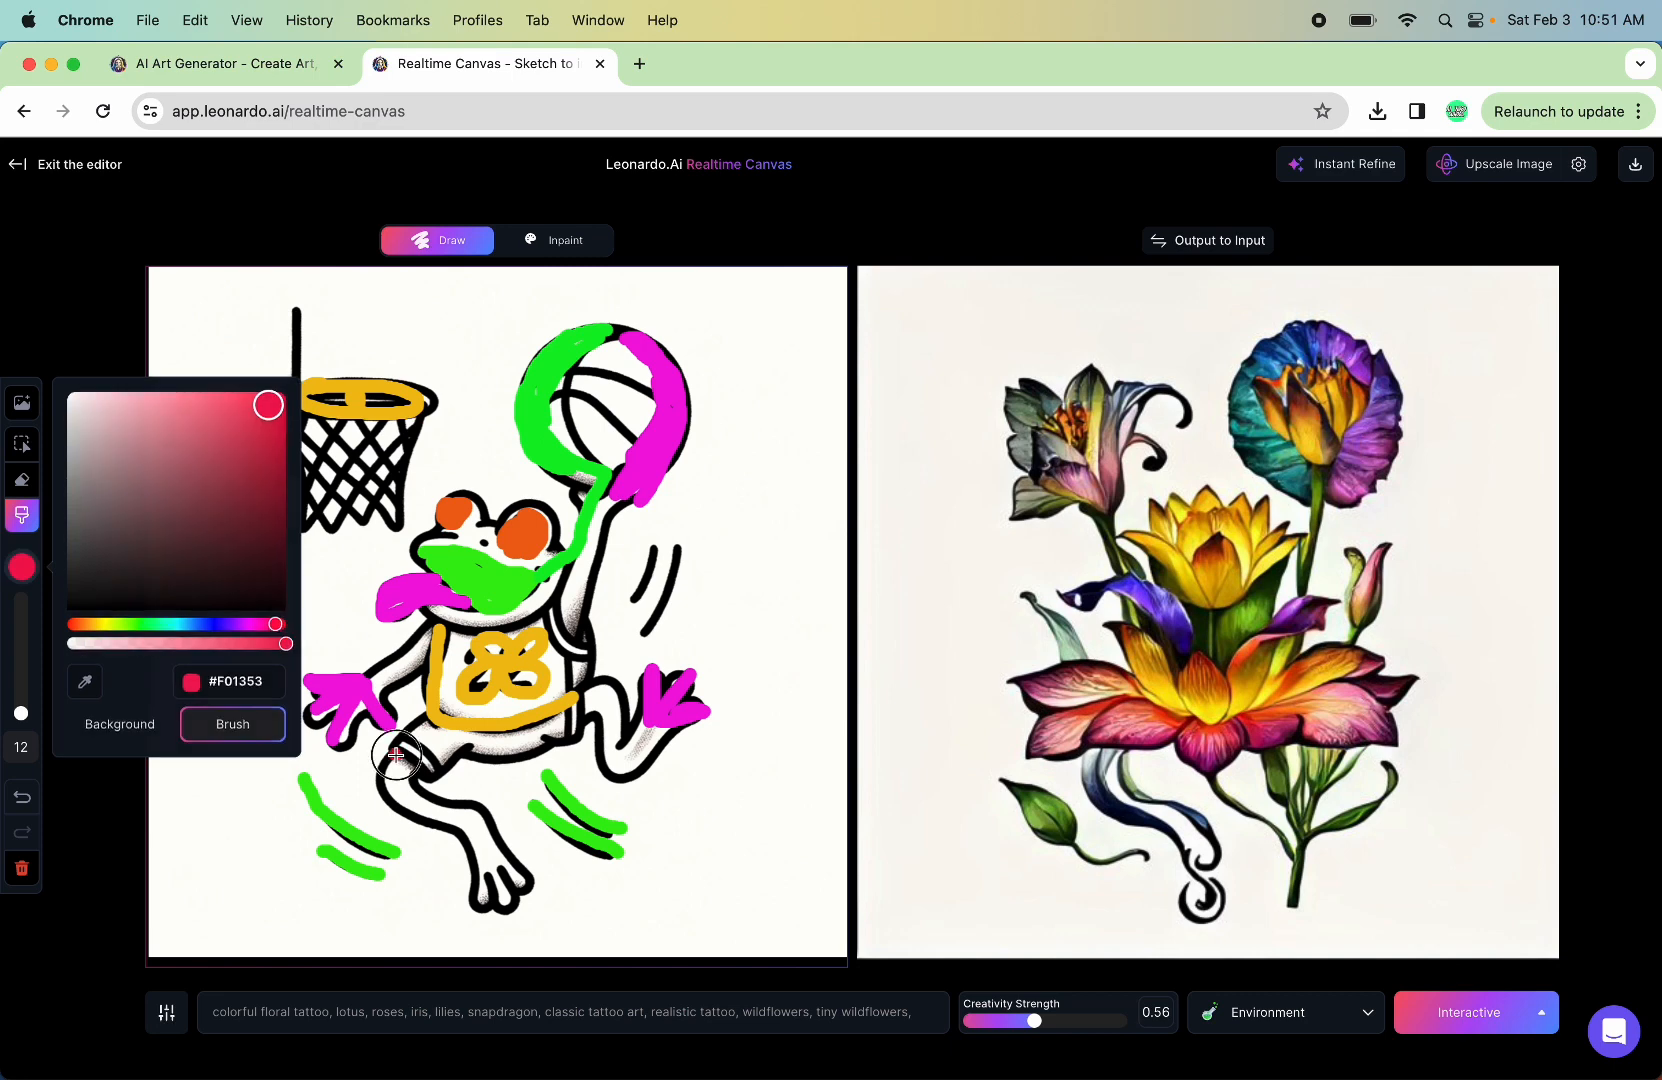
mouse_move(396, 755)
mouse_down()
mouse_move(415, 815)
mouse_move(482, 898)
mouse_up()
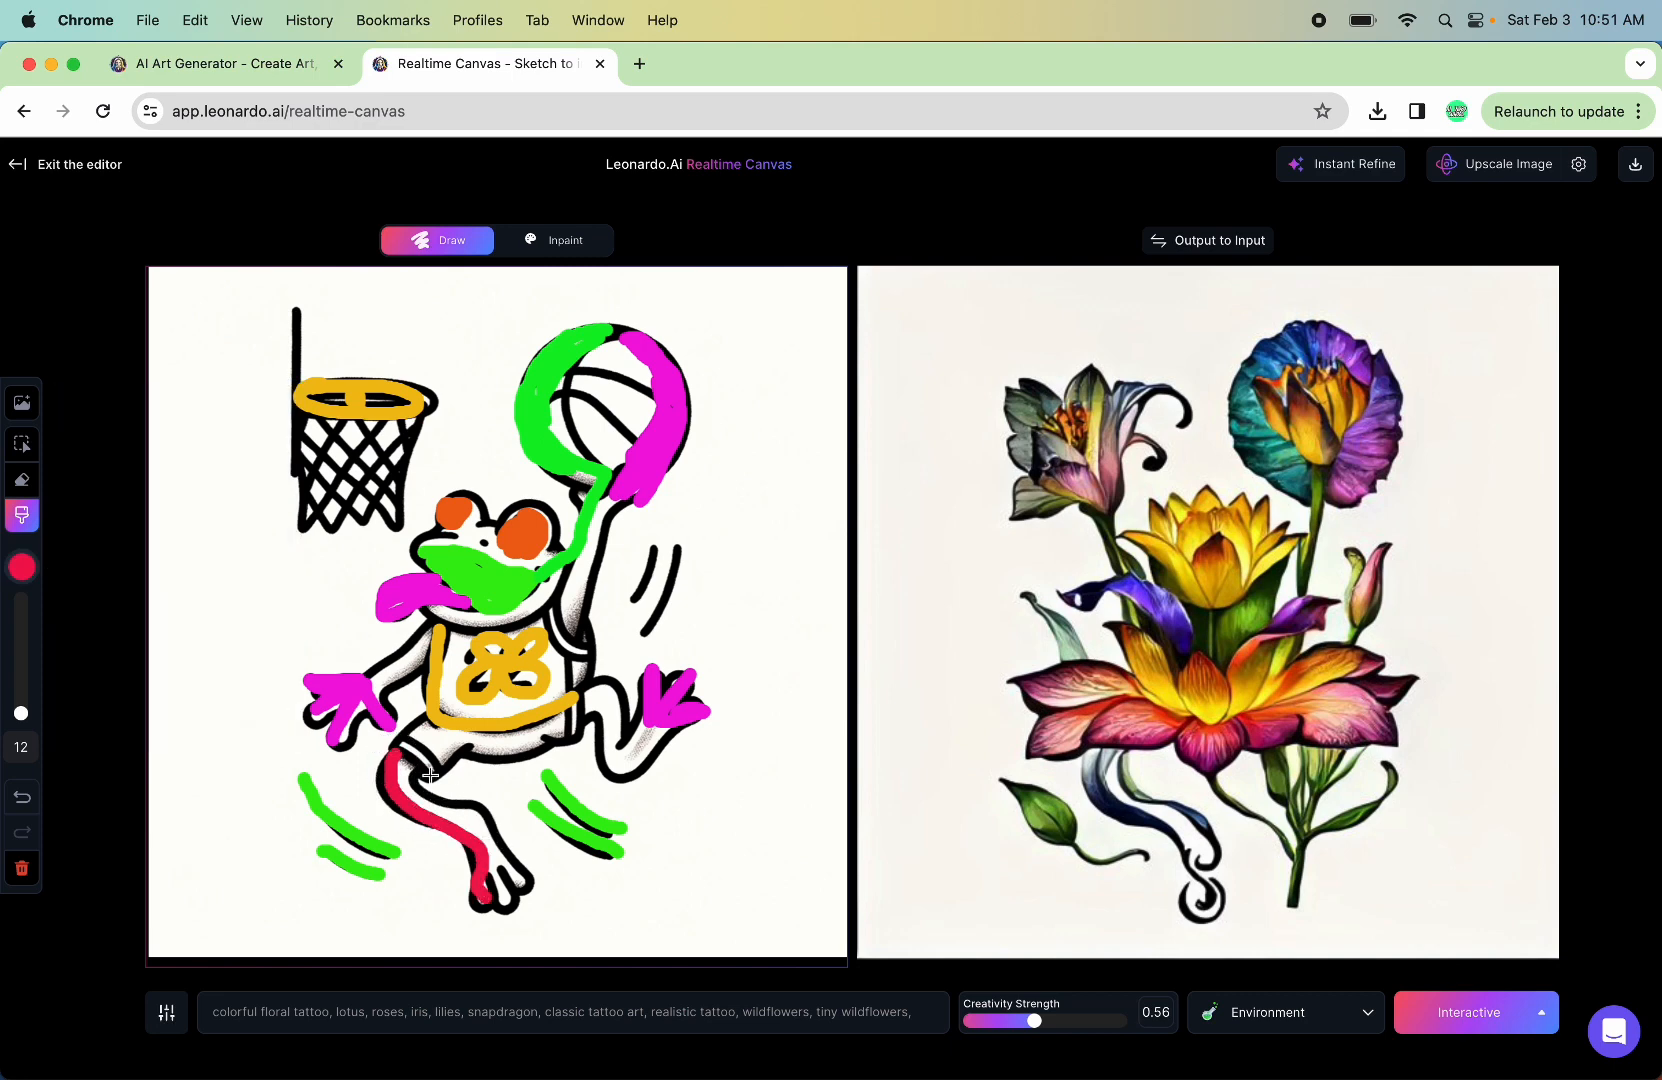
mouse_move(410, 757)
mouse_down()
mouse_move(437, 804)
mouse_move(487, 819)
mouse_move(501, 890)
mouse_up()
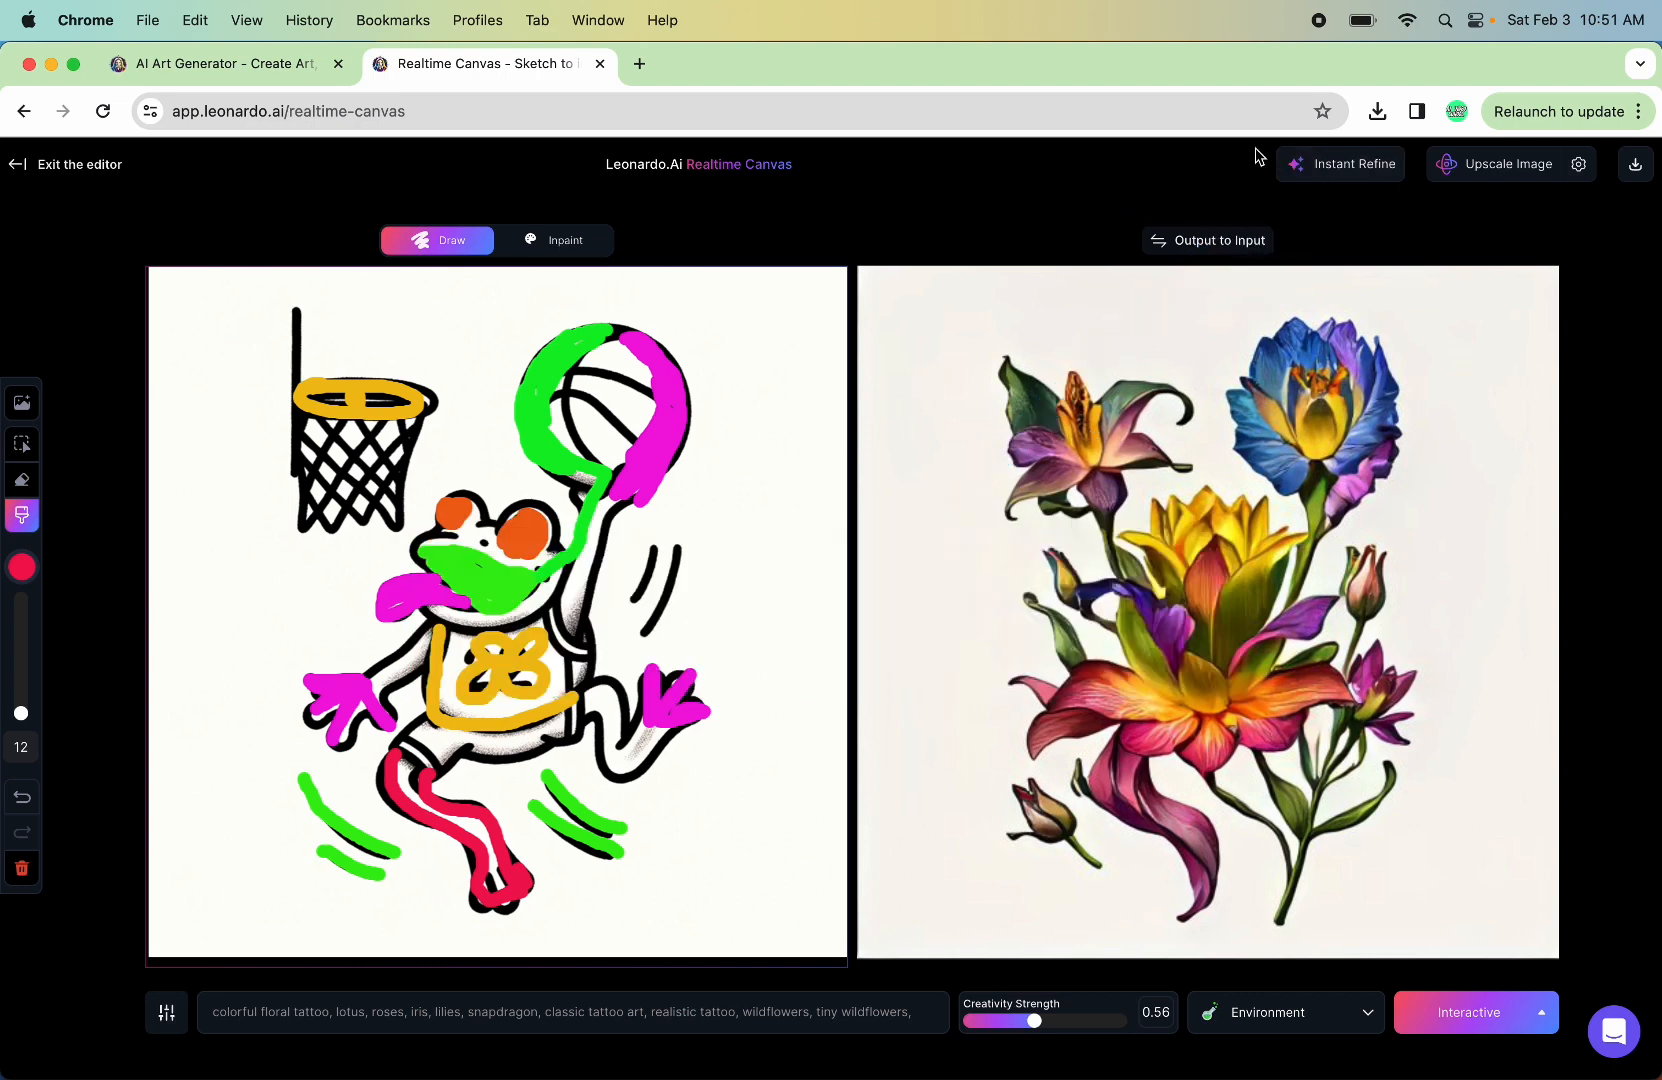
Step: Apply Instant Refine to the generated floral tattoo and download the image
click(1322, 172)
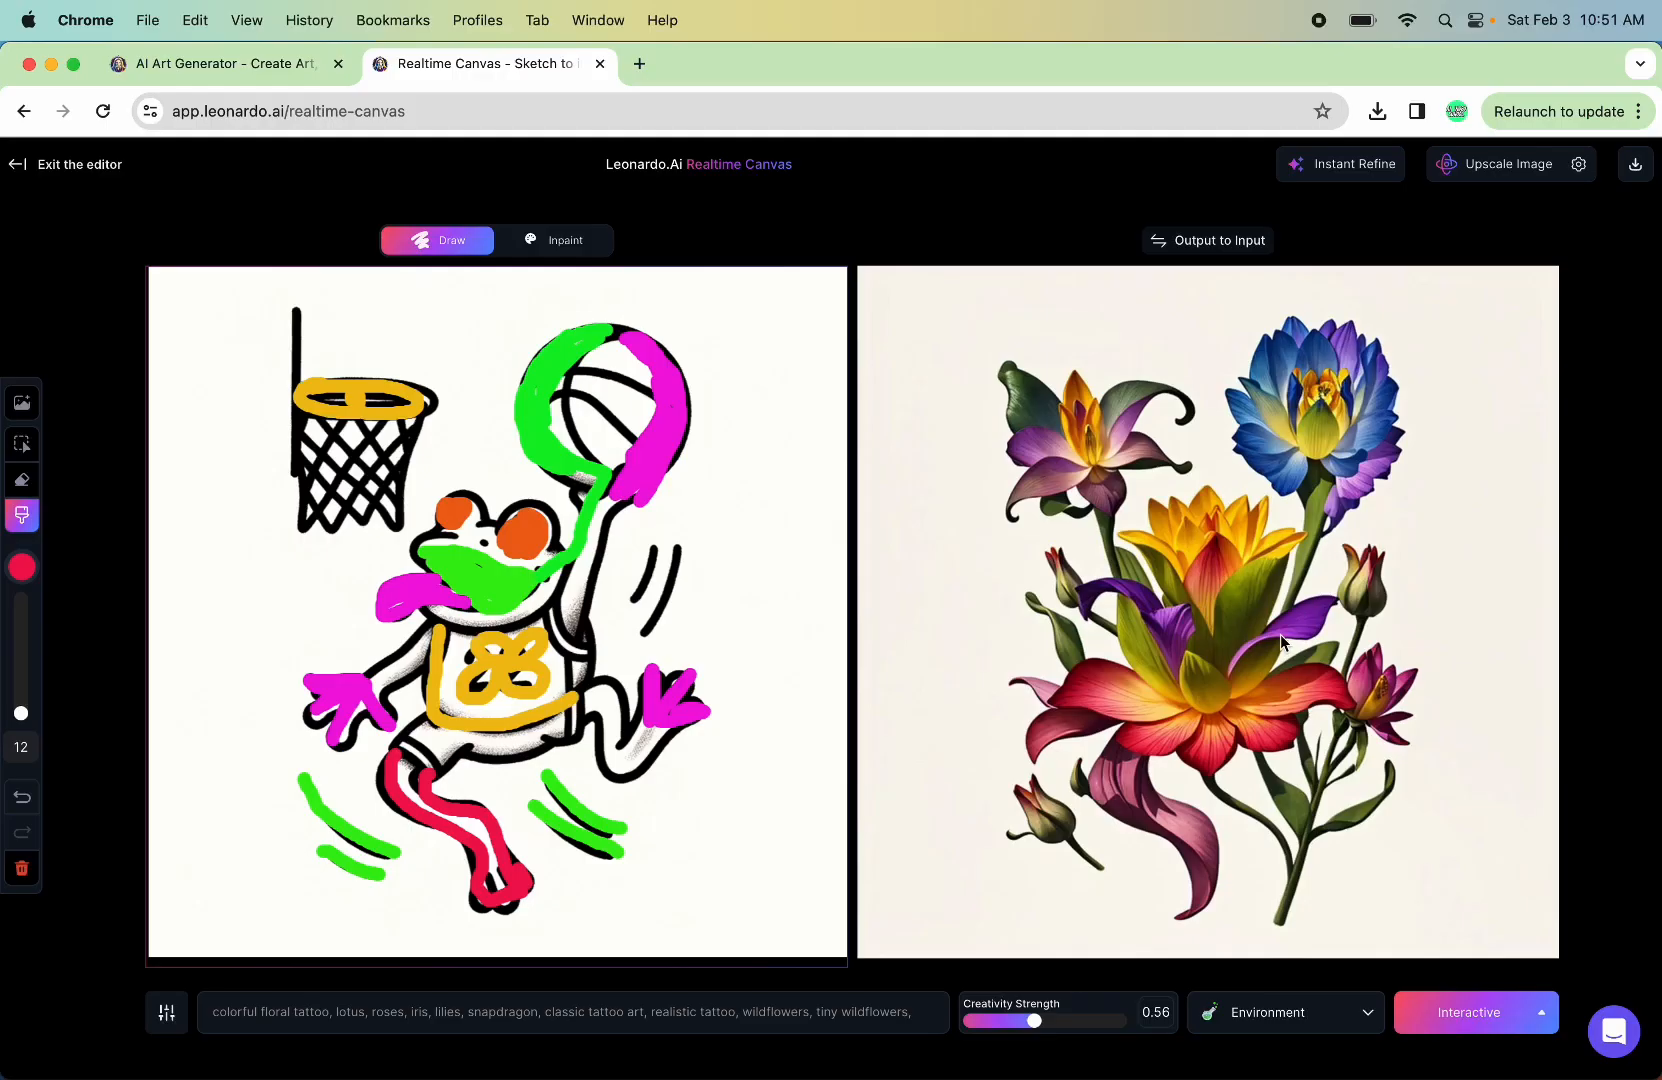
click(1636, 165)
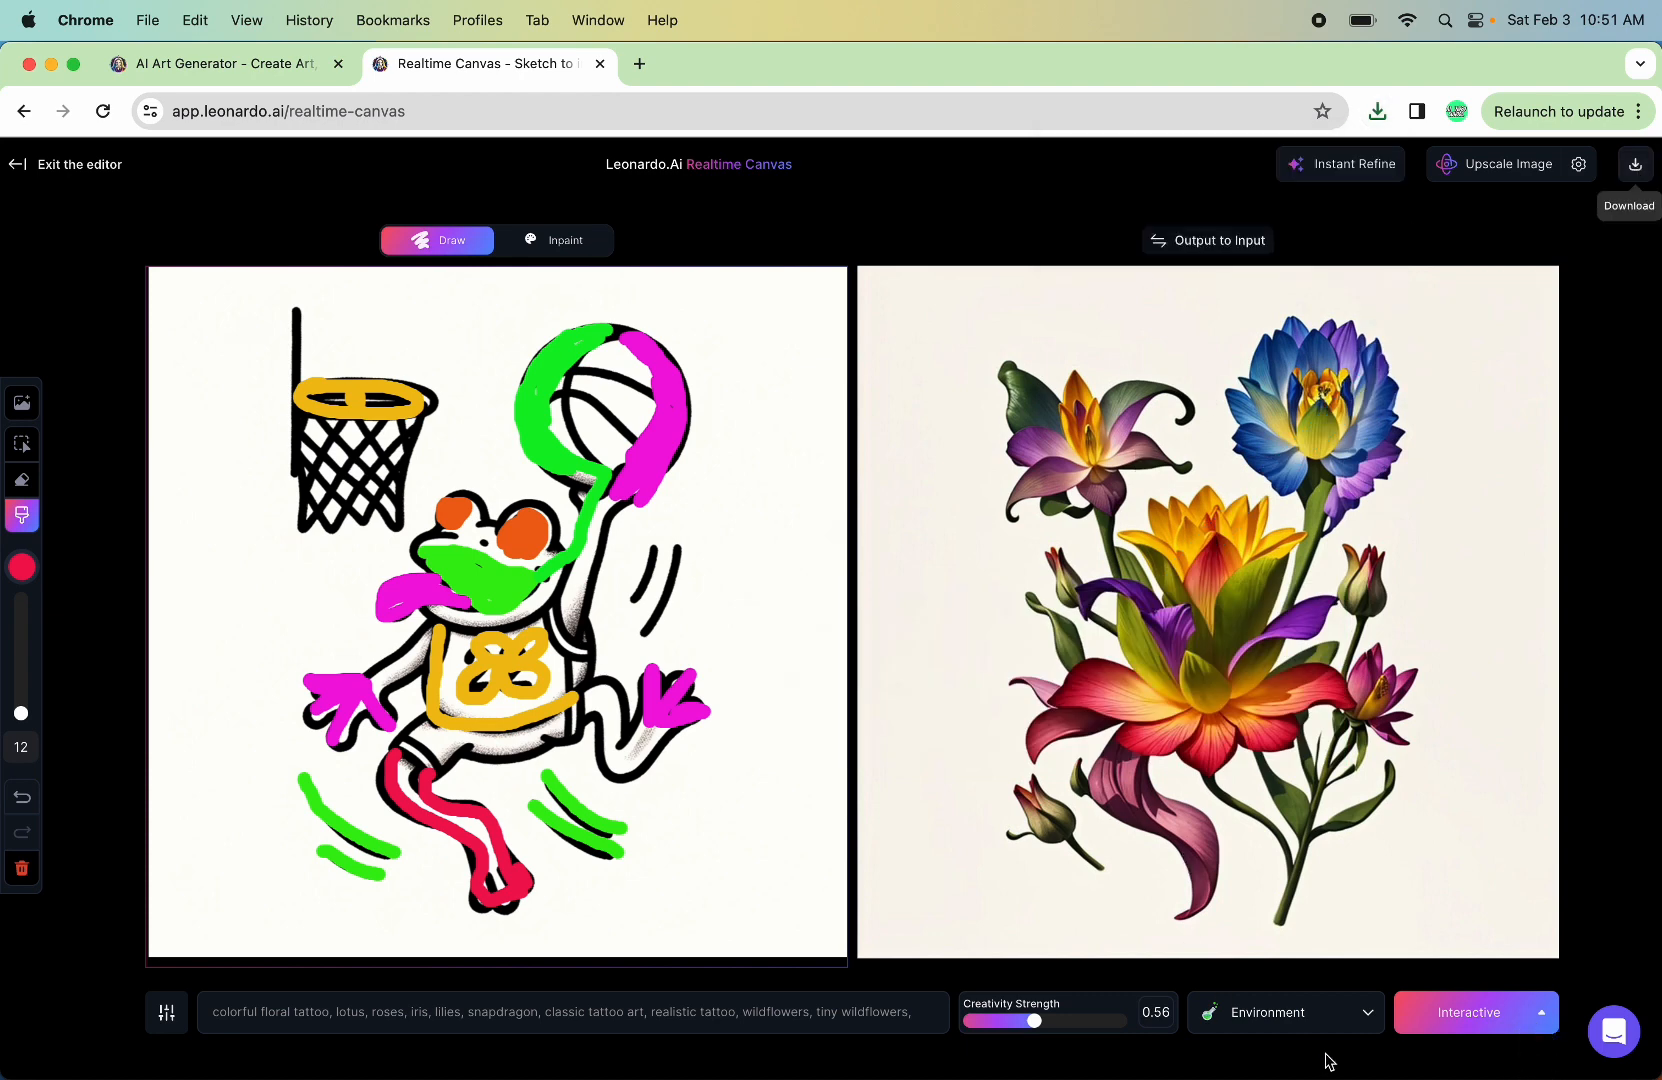
Step: Lower the Guidance setting of the image generation to 1
click(166, 1012)
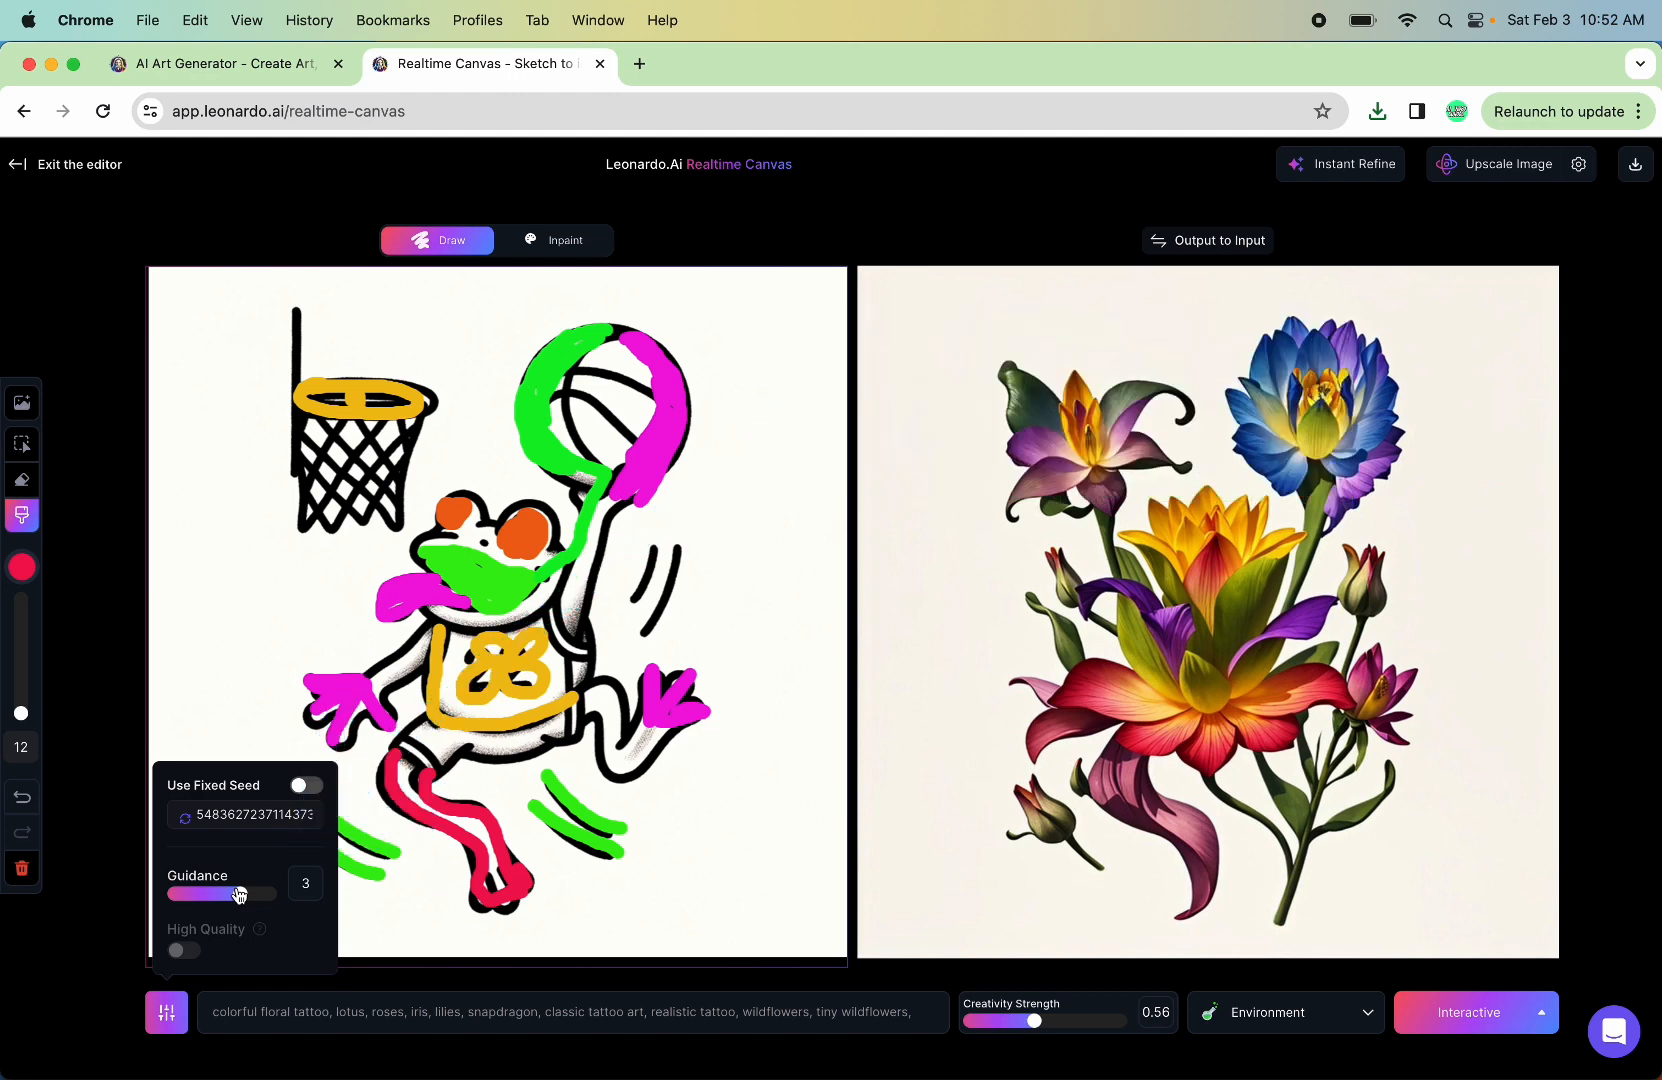
drag(239, 893, 155, 897)
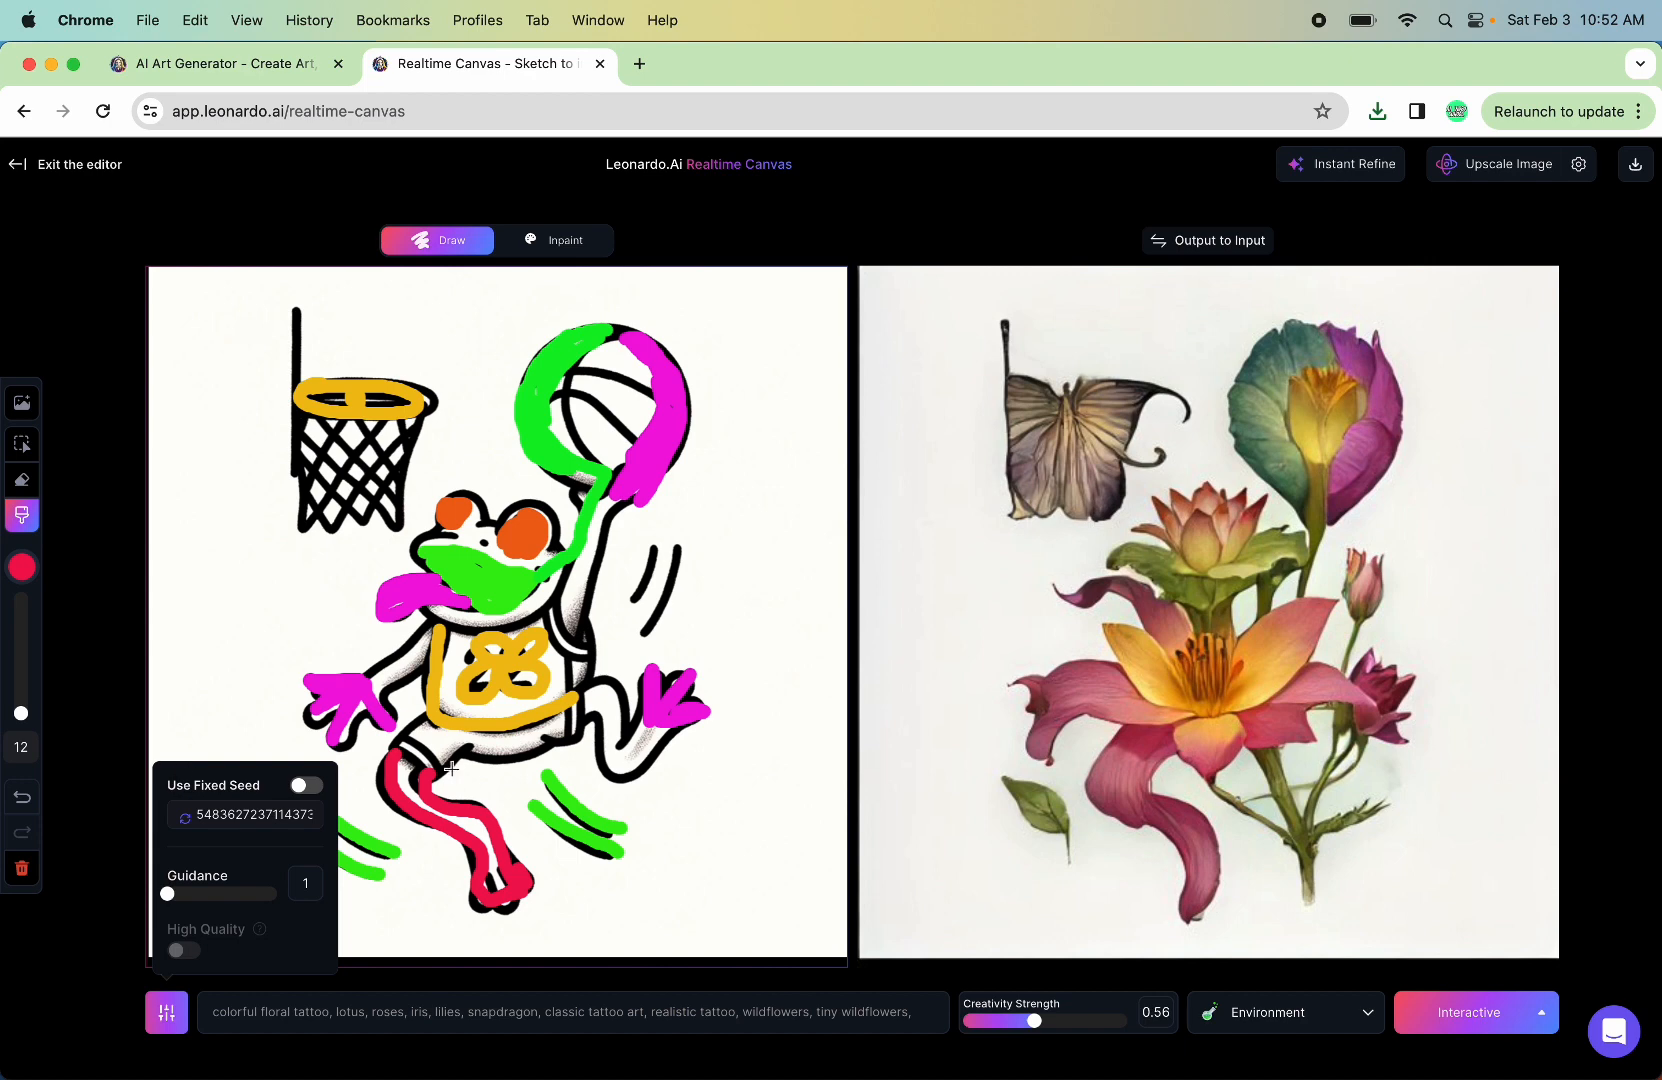
Step: Try the image generation's Guidance setting at its maximum of 4, and reduce it to a lower value
drag(172, 897, 293, 897)
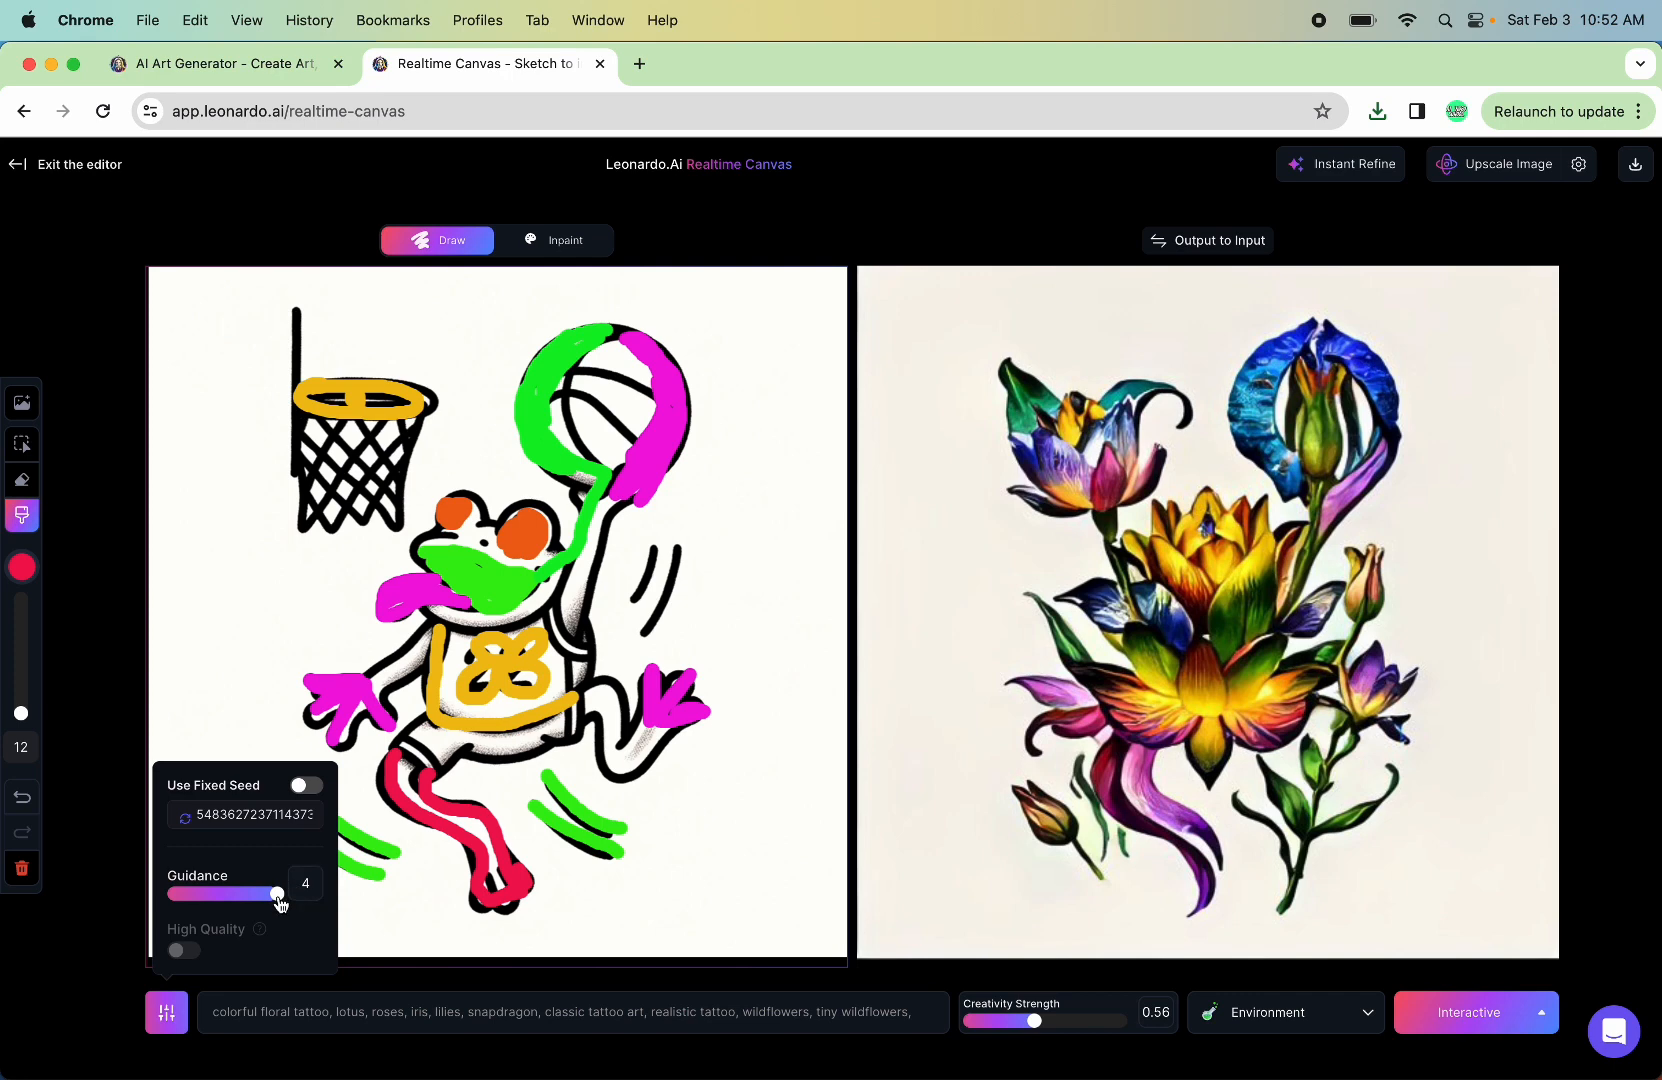
drag(279, 901, 207, 902)
drag(201, 900, 194, 901)
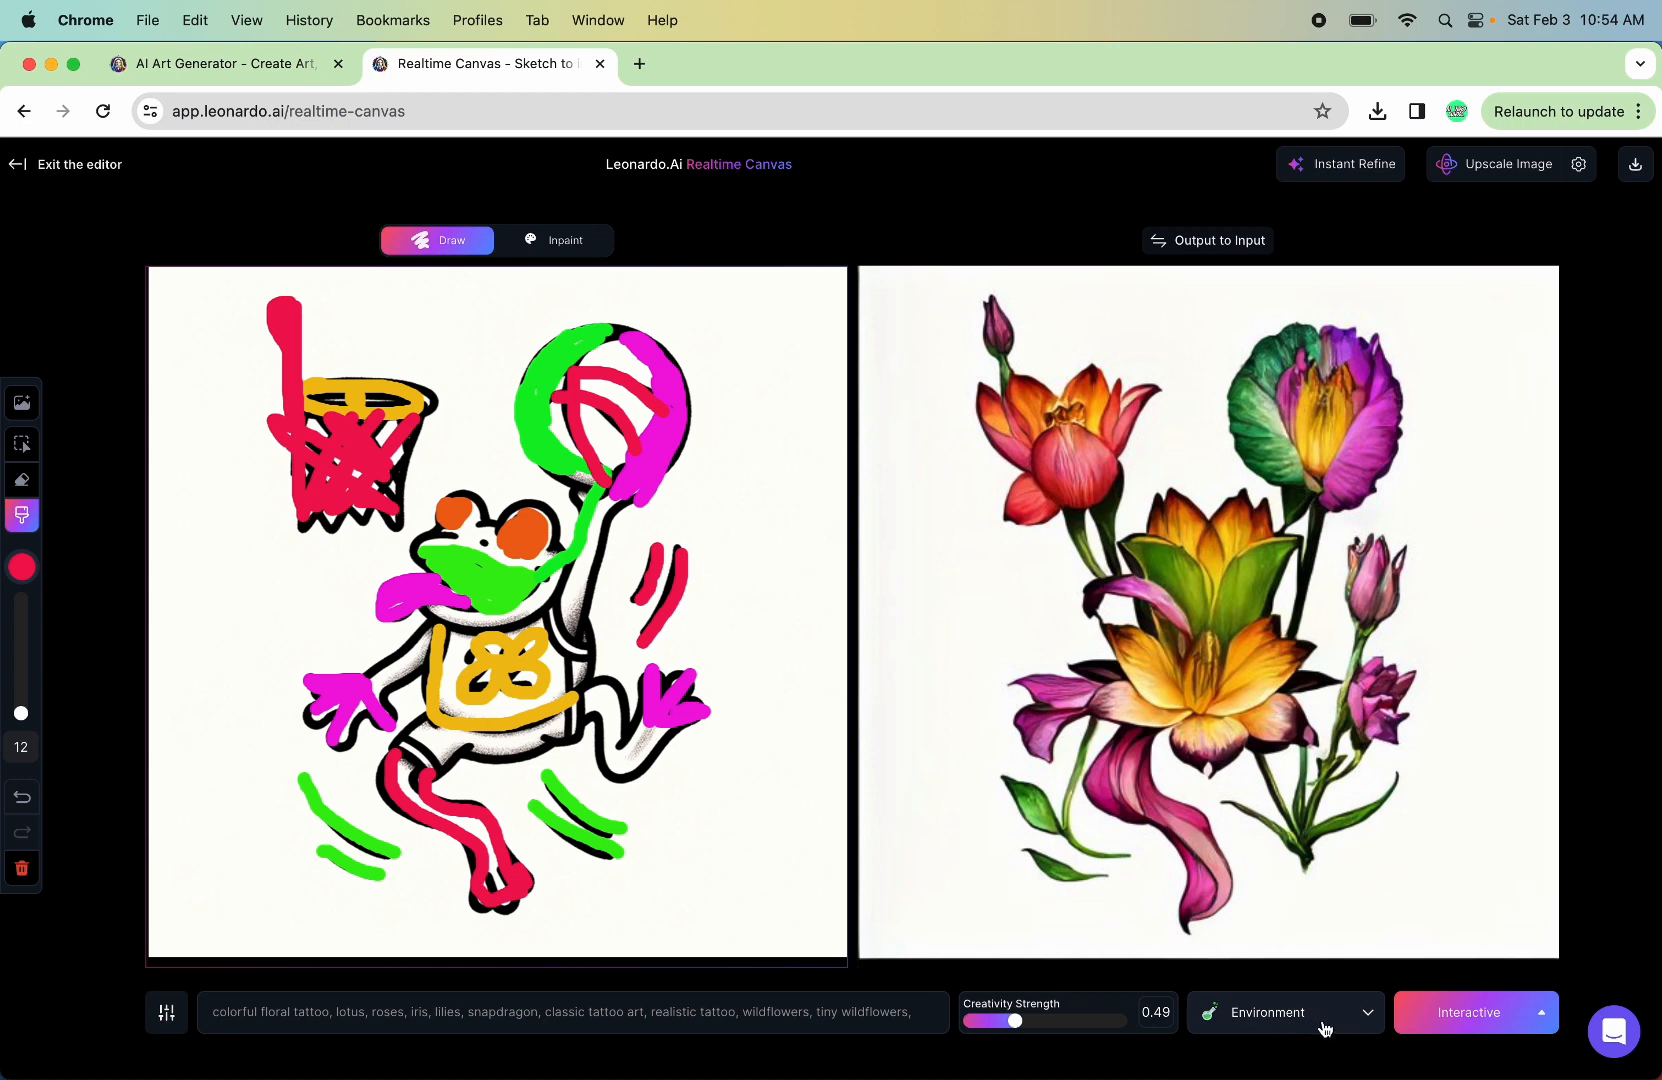
Step: Try the Photography, Sketch Color, Vibrant and Dynamic styles on the generated image, and settle on Concept Art
click(1327, 1020)
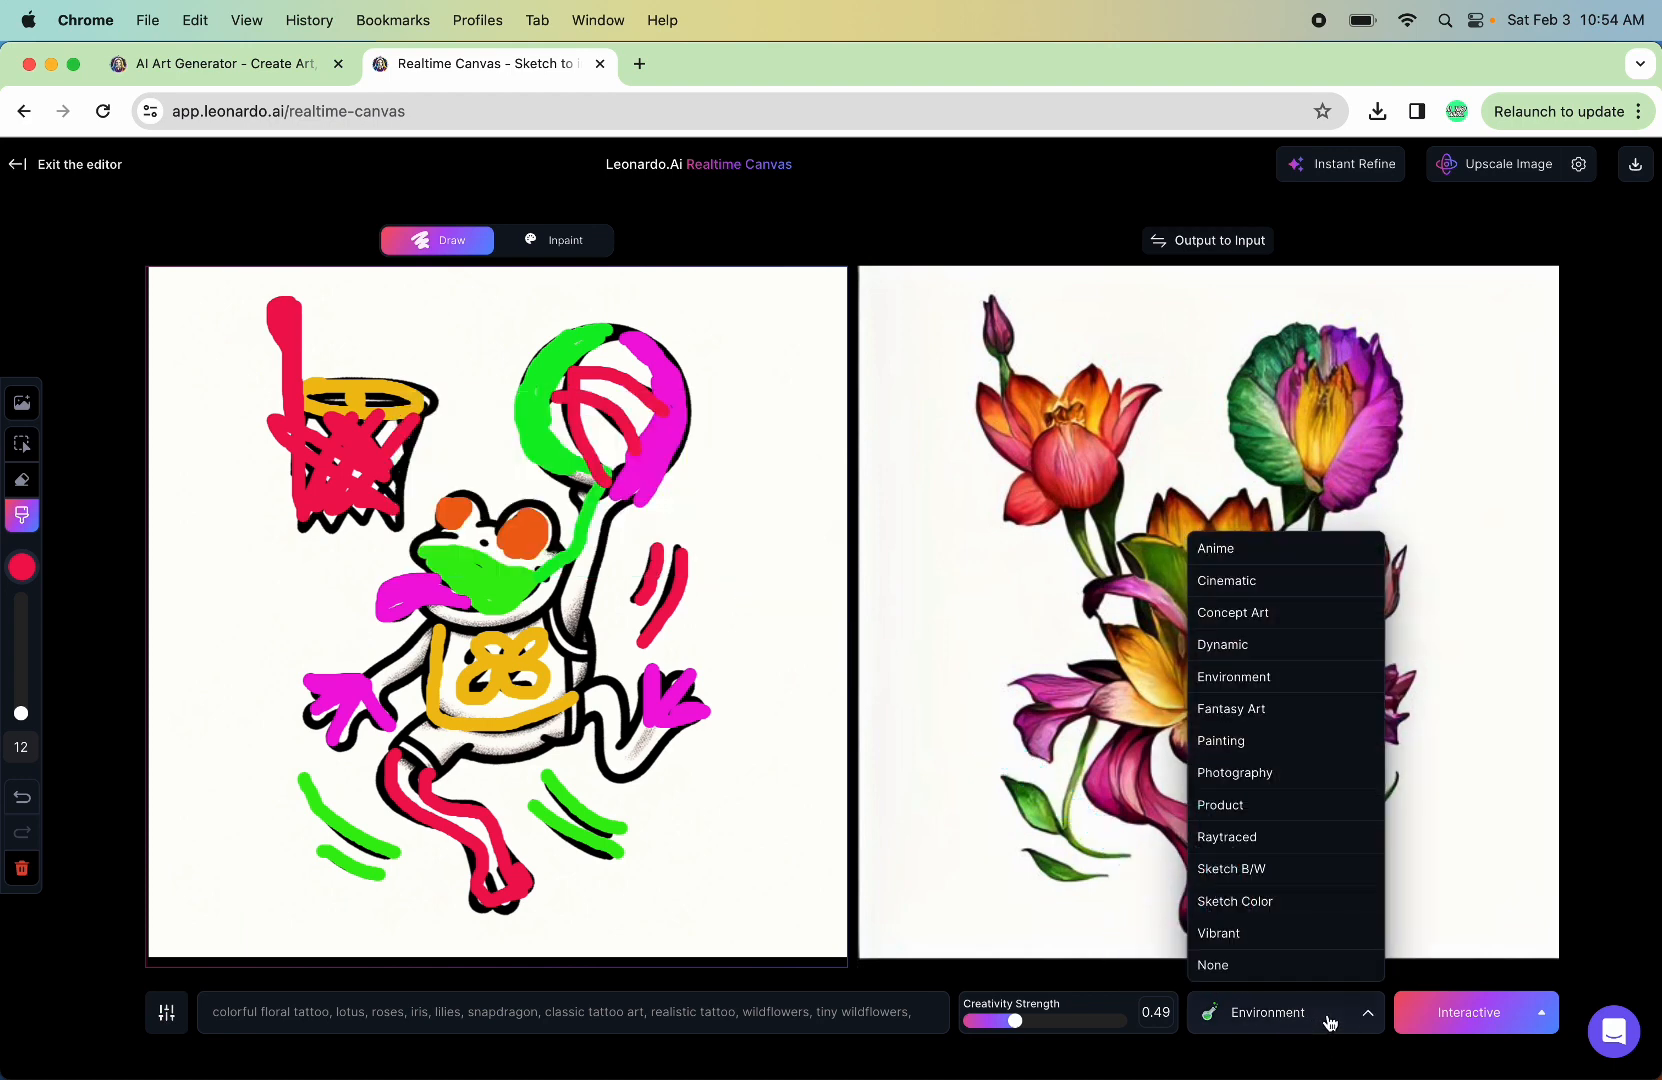
click(1280, 775)
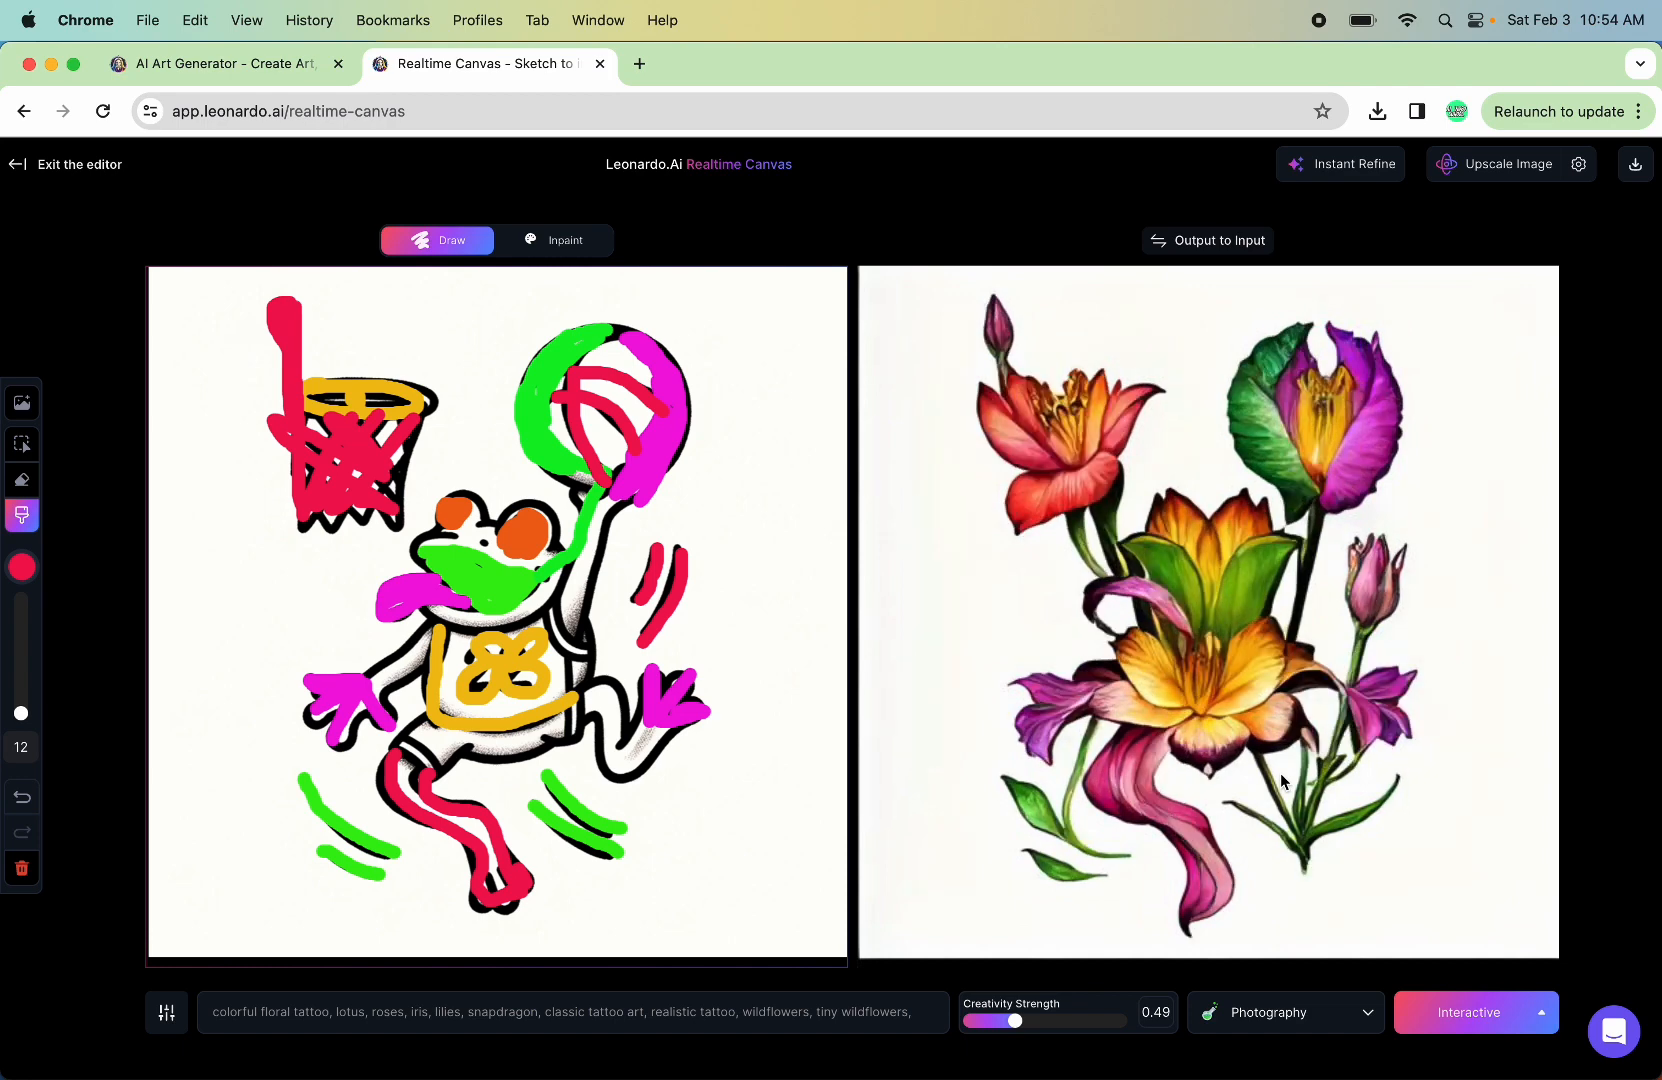
click(1291, 1022)
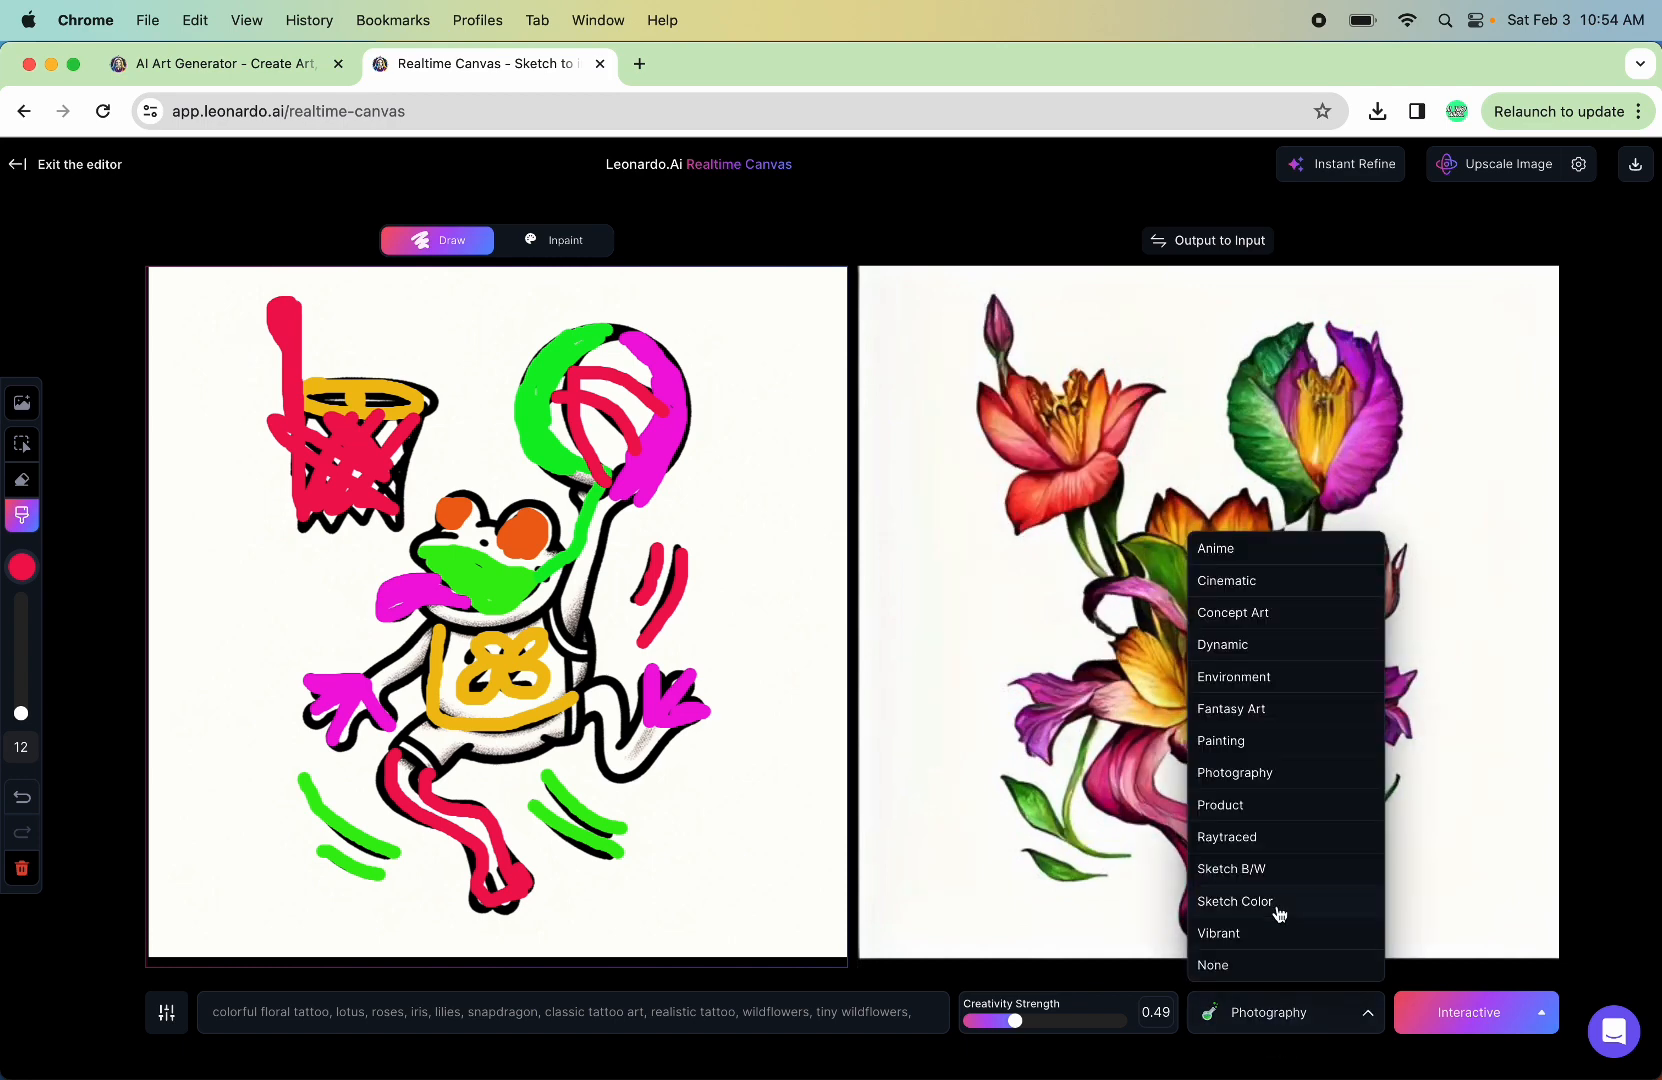
click(1277, 908)
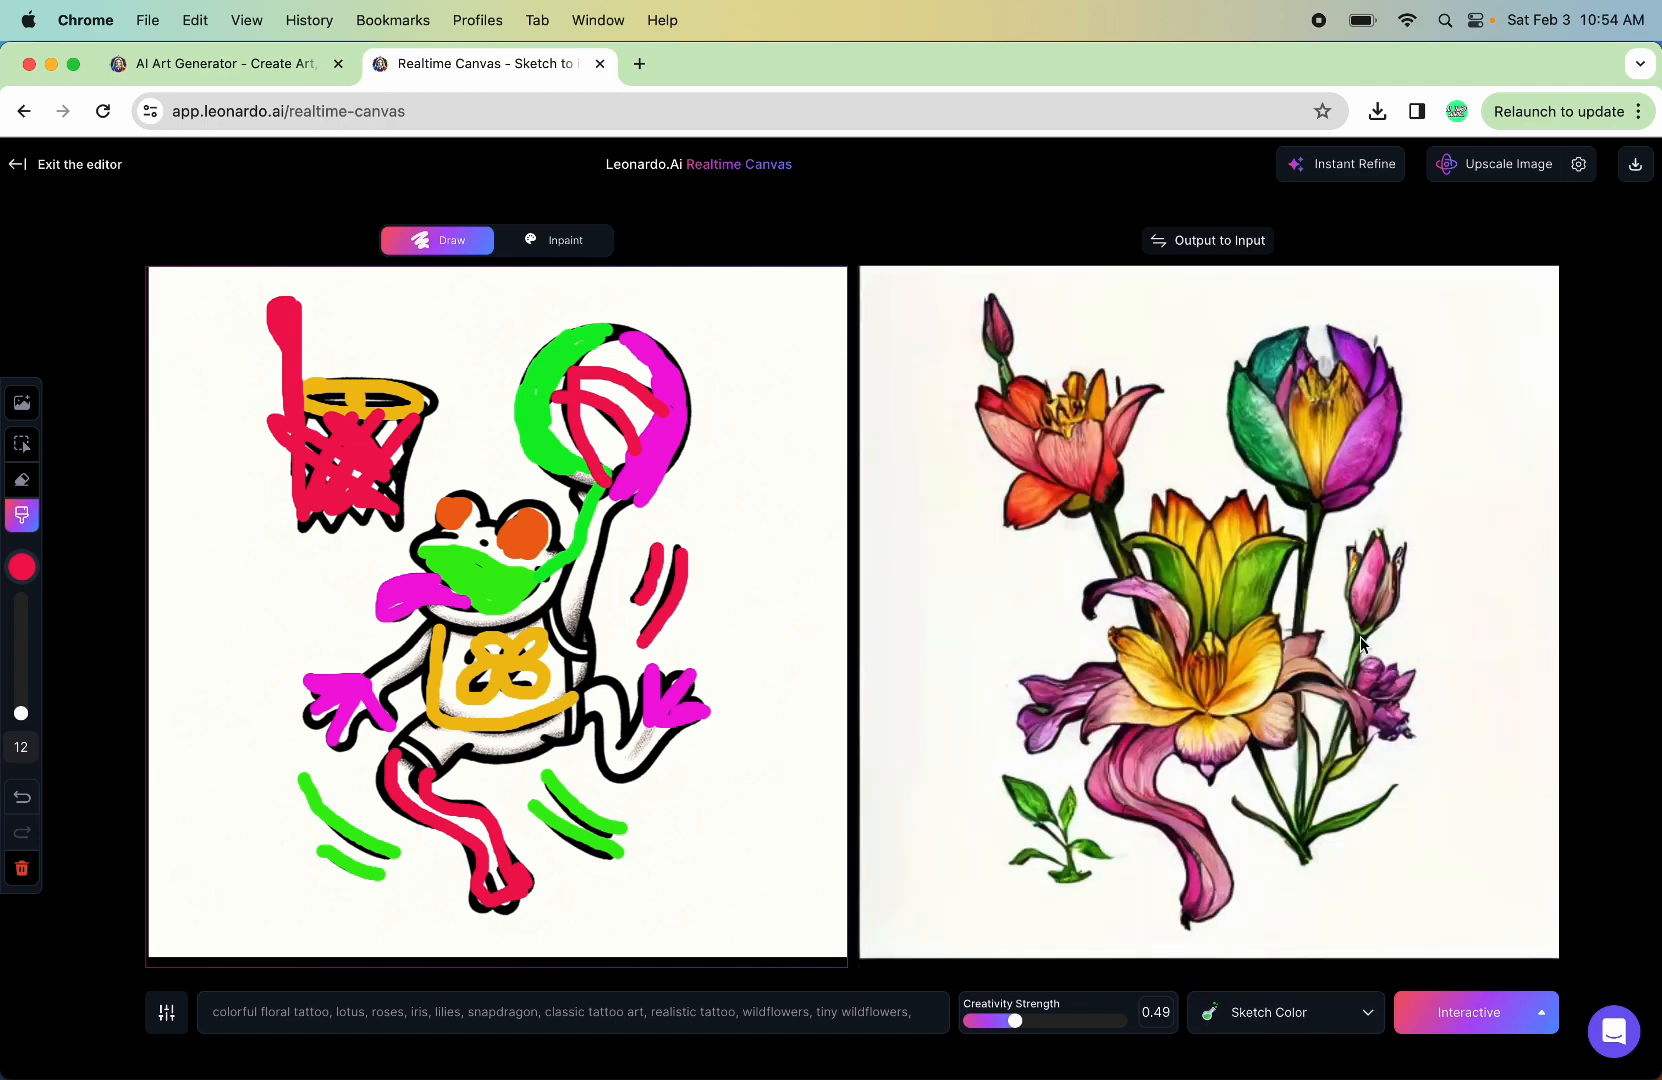
click(1313, 1016)
click(1282, 936)
click(1290, 1028)
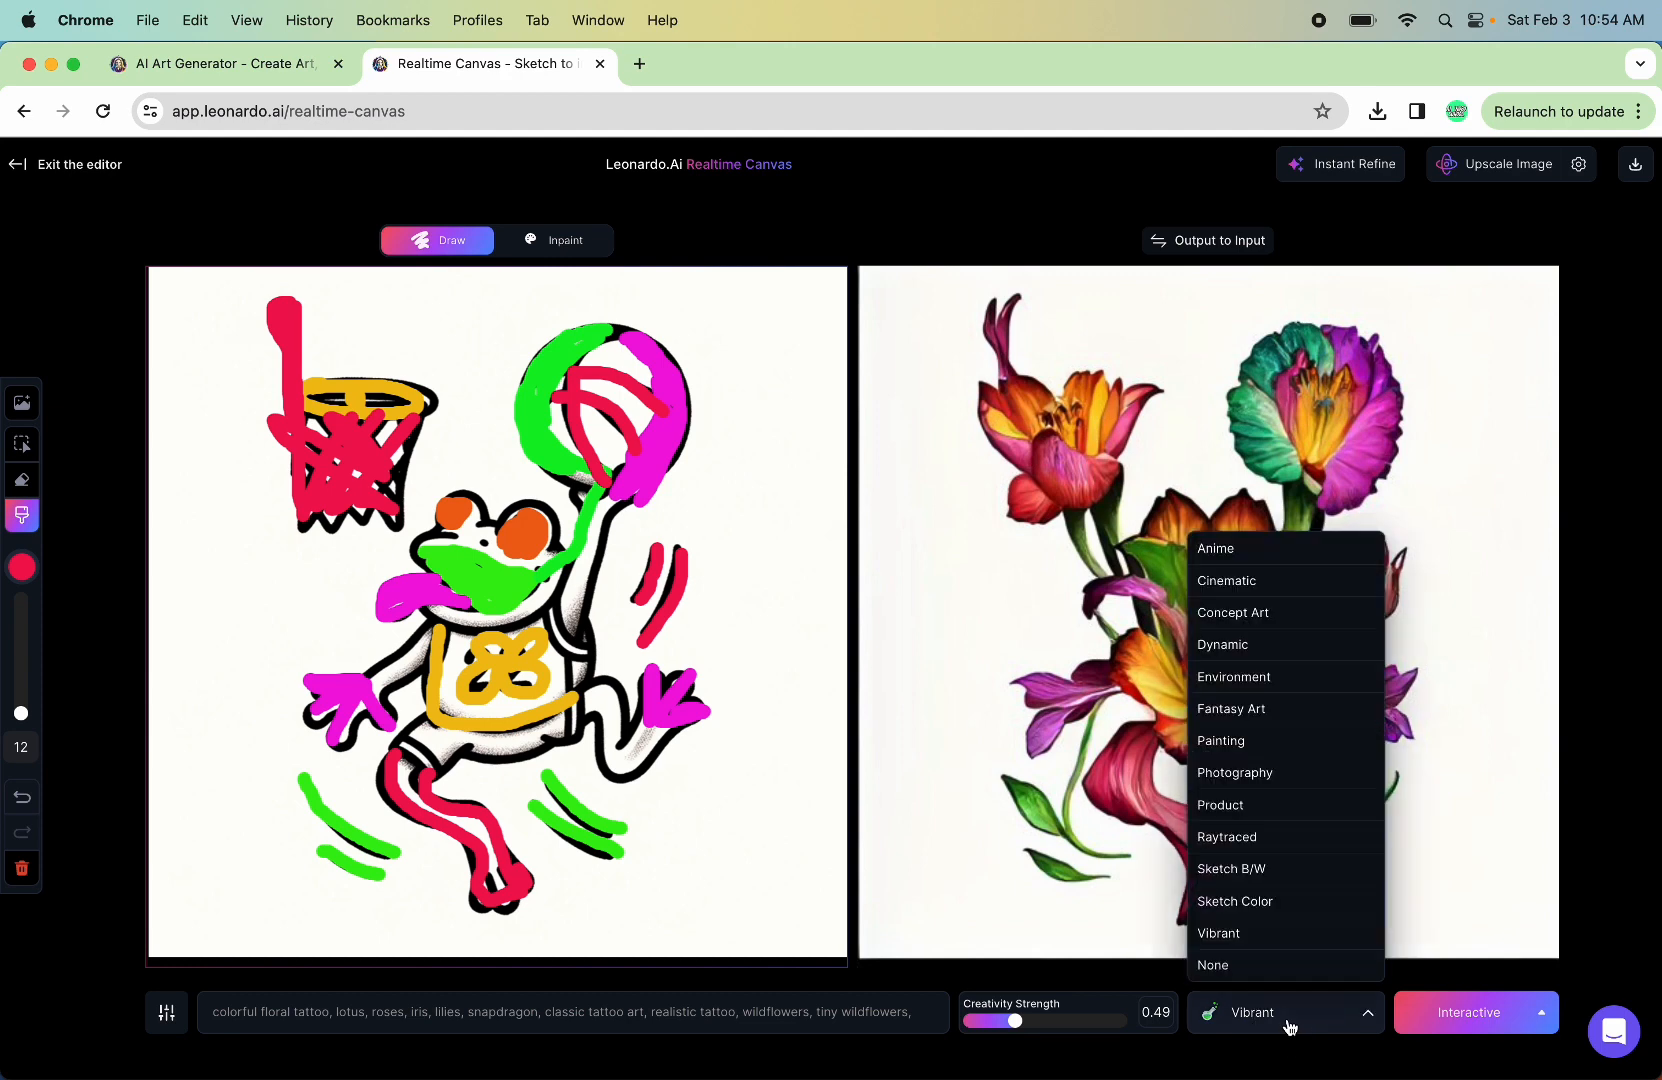
click(1290, 656)
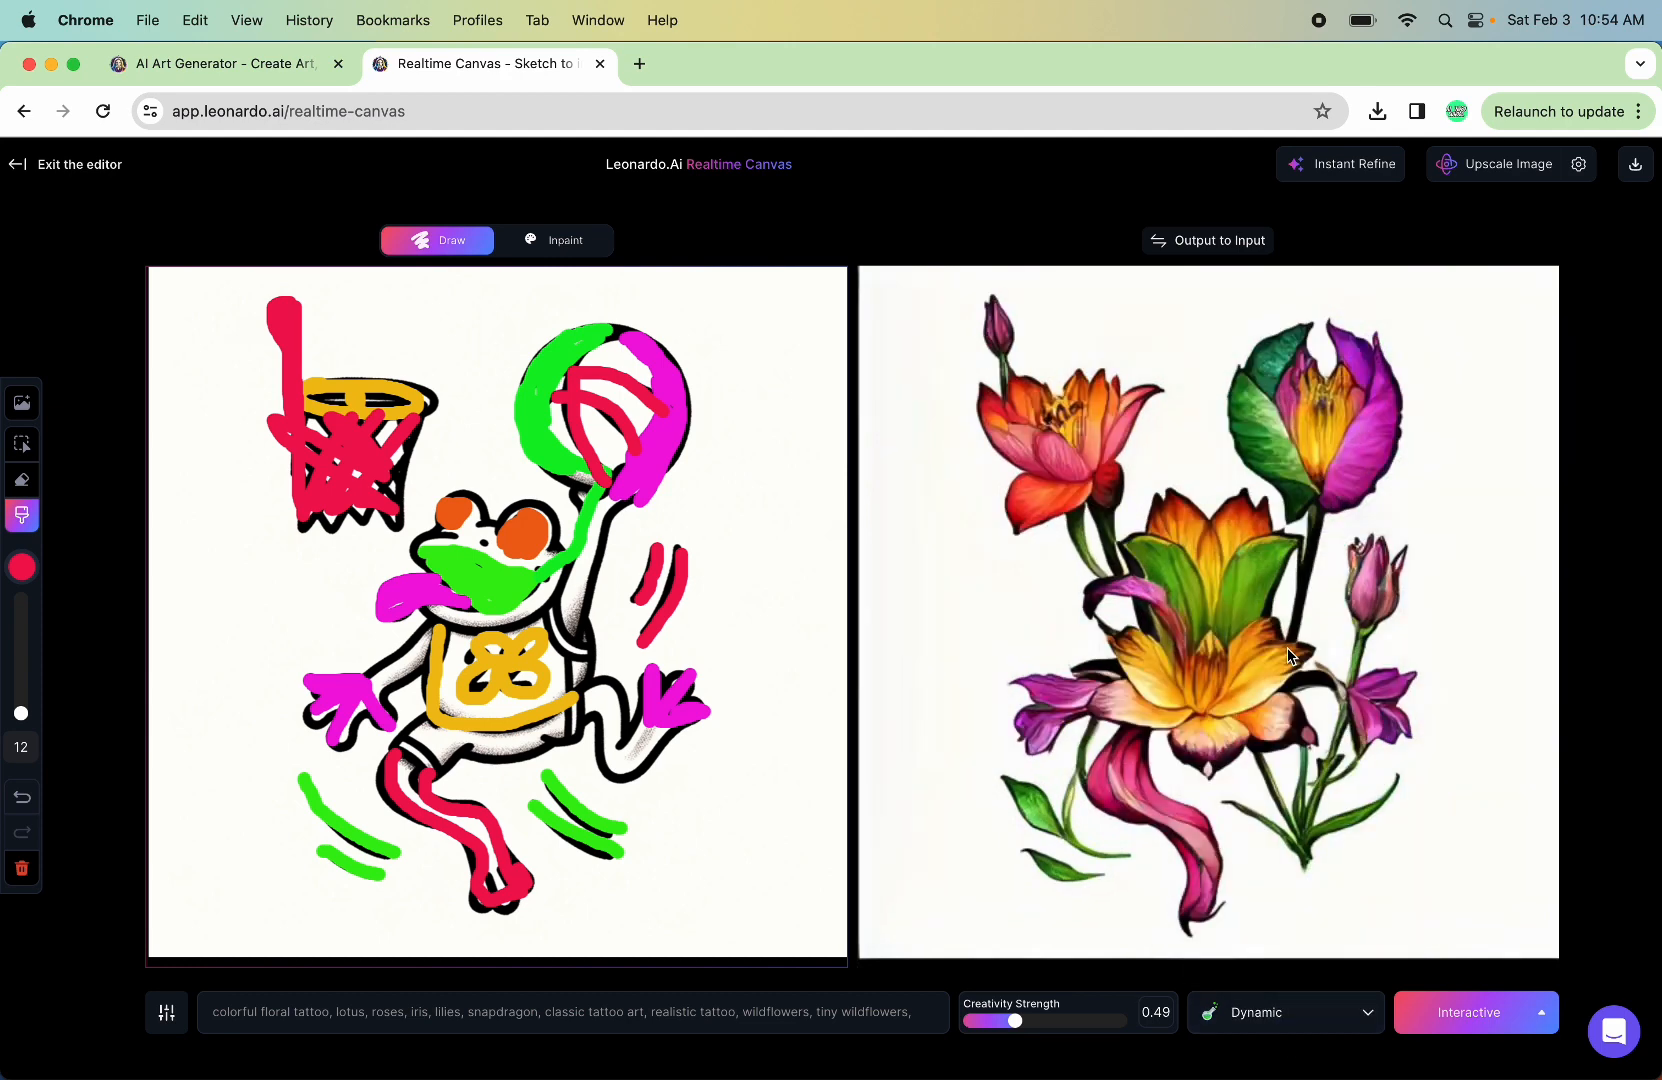
click(1272, 1010)
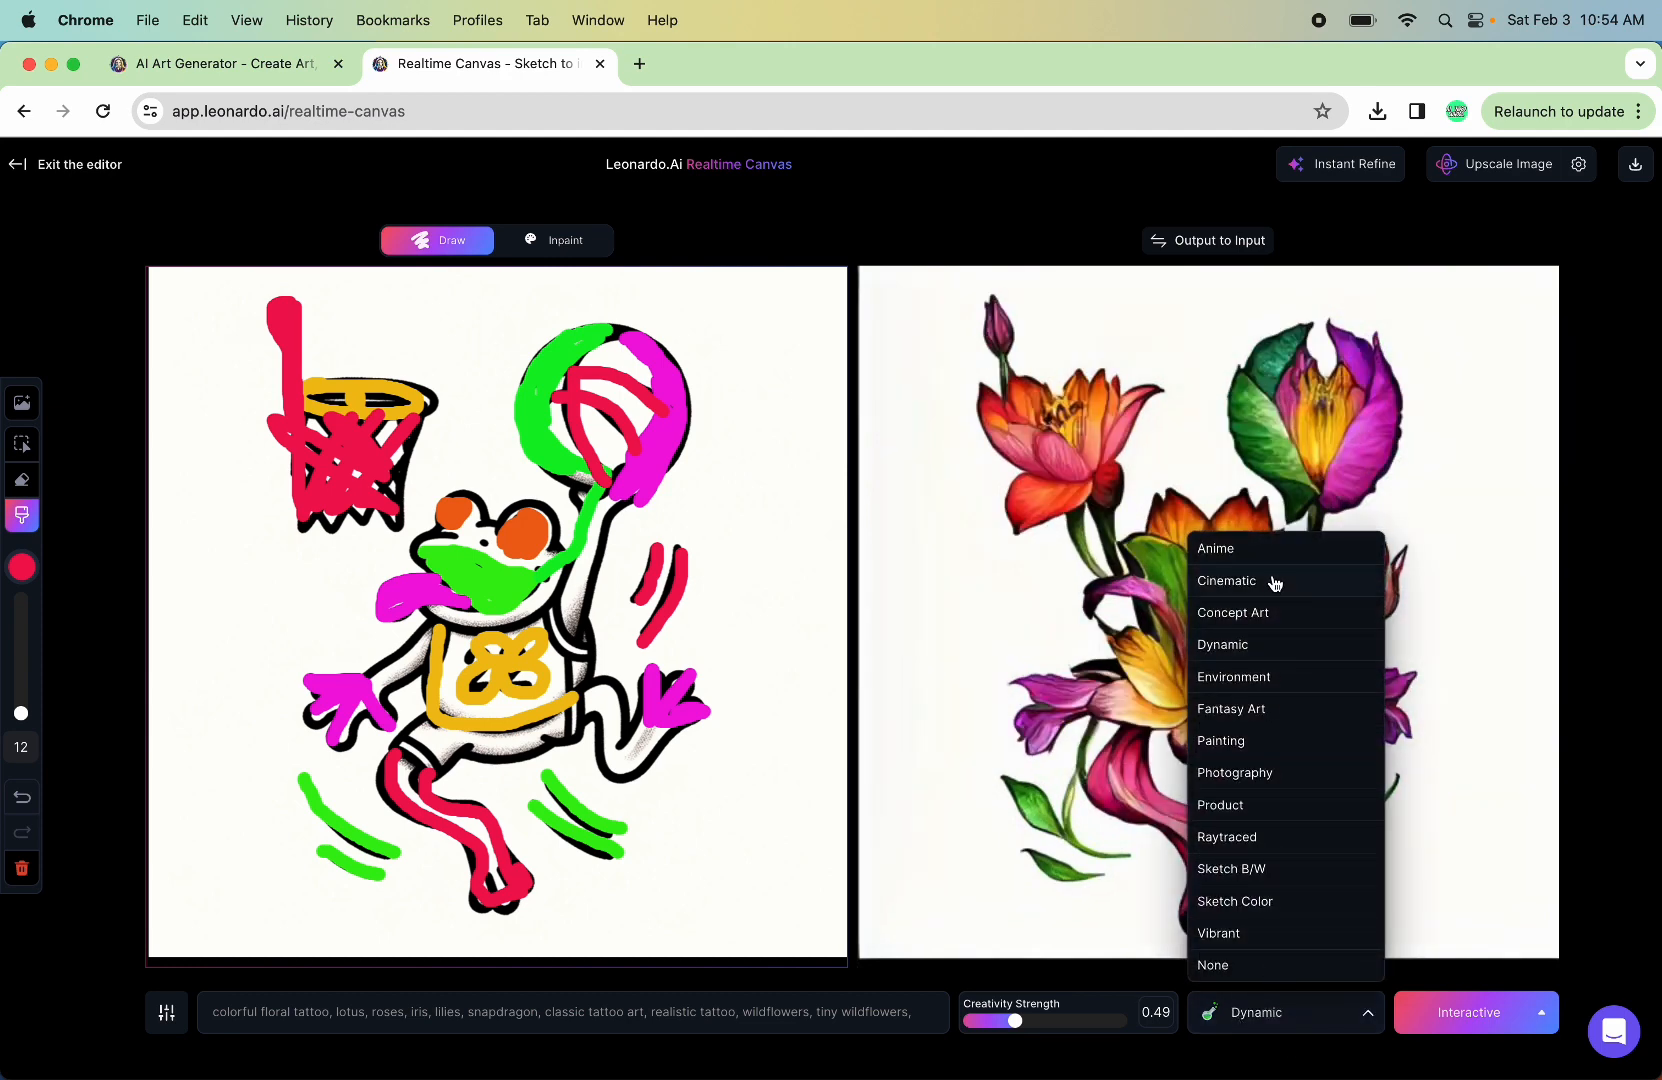
click(1272, 603)
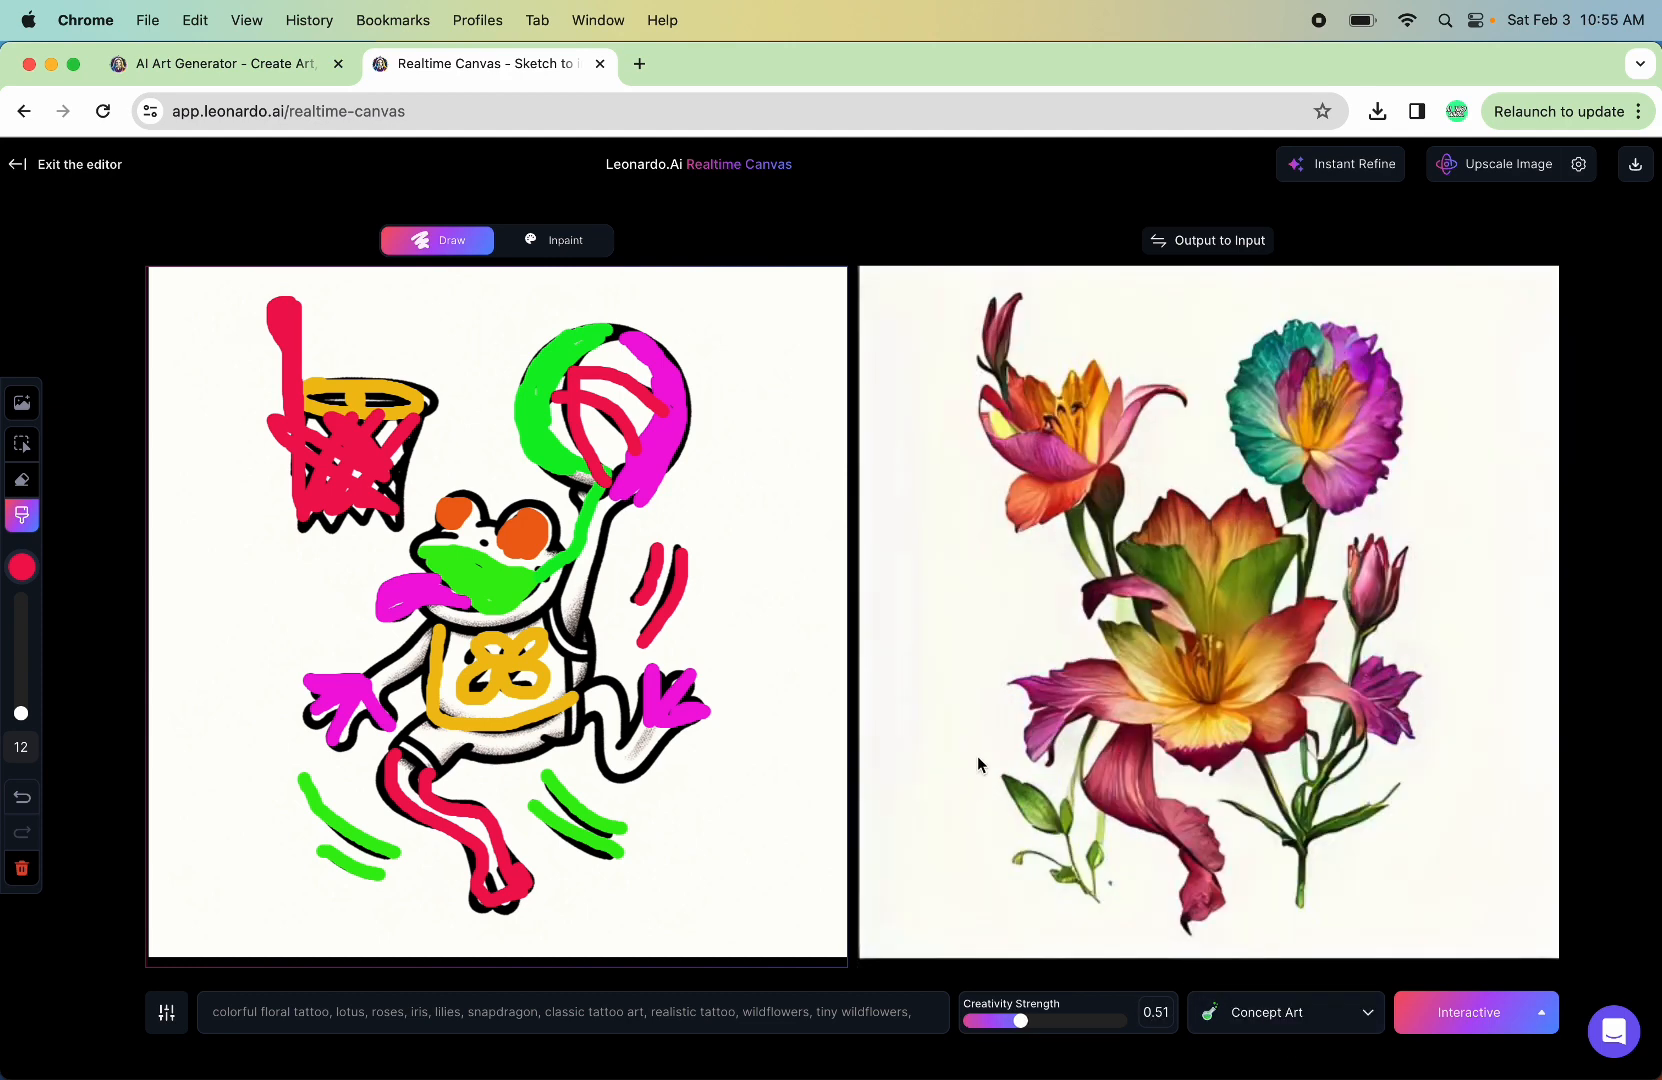
Step: Change the brush color to magenta and add short strokes inside the basketball and on the frog's green mouth
click(22, 568)
click(252, 624)
mouse_move(605, 355)
mouse_down()
mouse_move(637, 367)
mouse_move(629, 407)
mouse_up()
drag(518, 570, 480, 567)
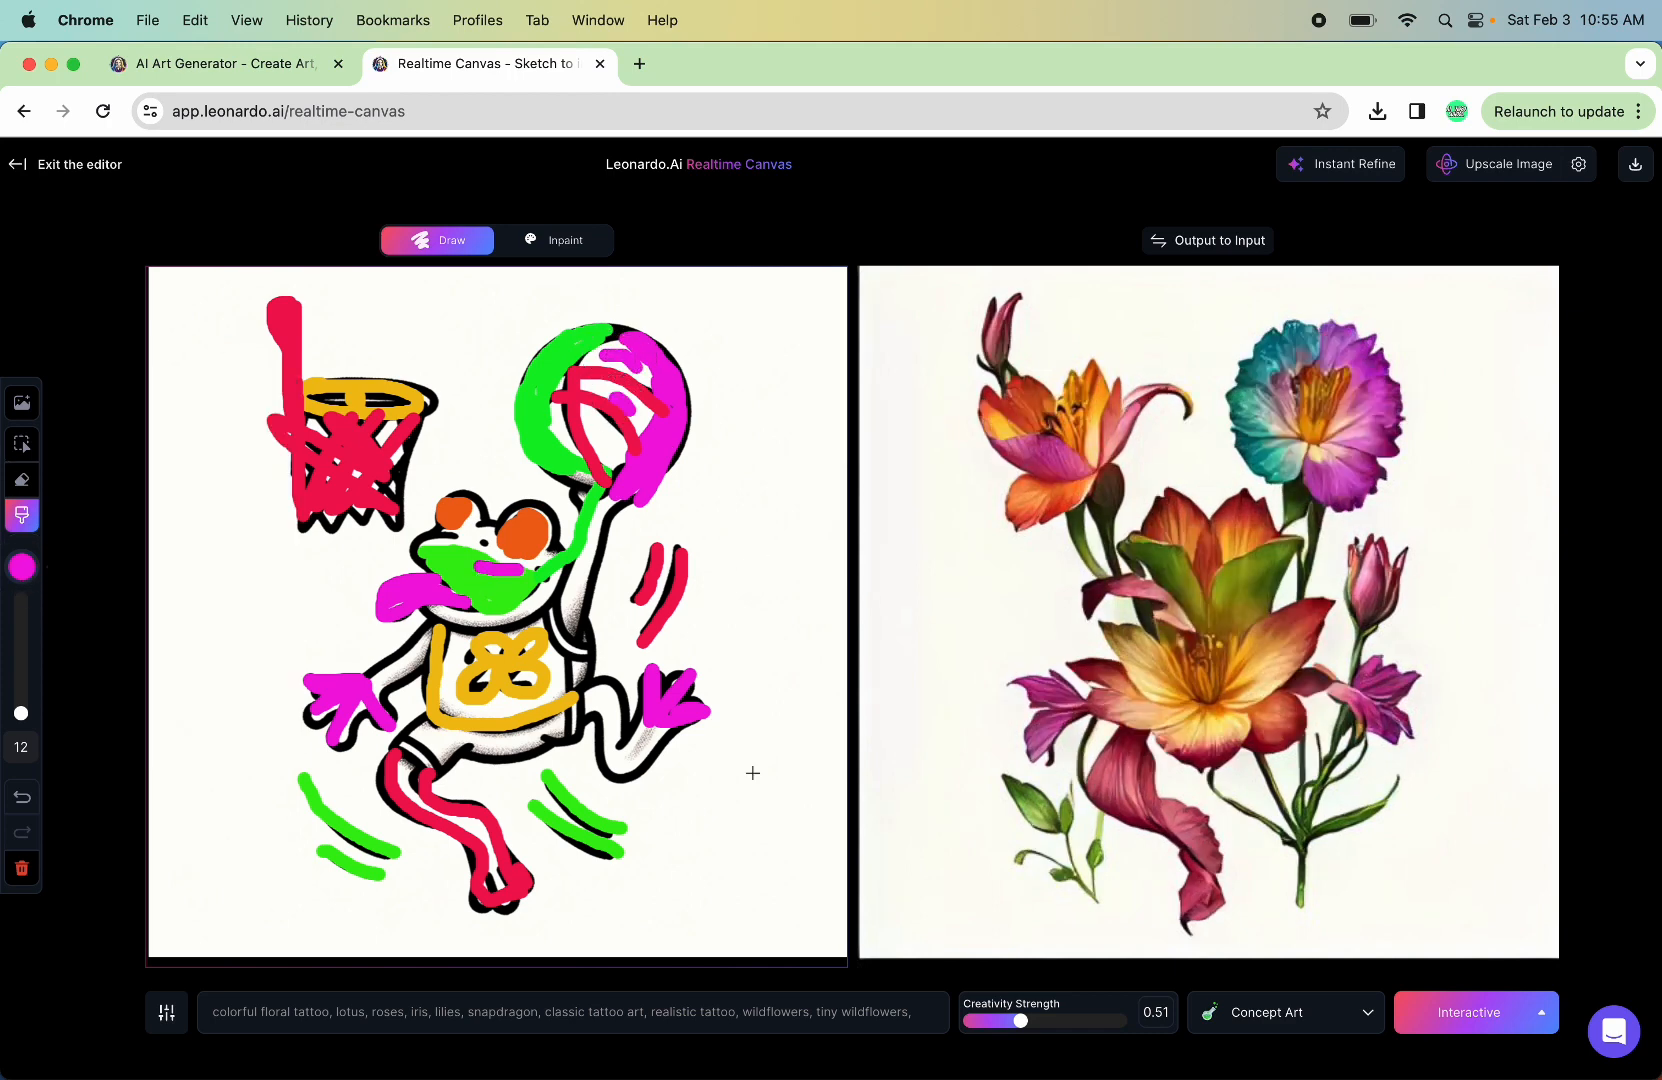
Step: Append "highly detailed, classic tattoo art style" to the end of the image prompt
click(931, 1018)
text(h)
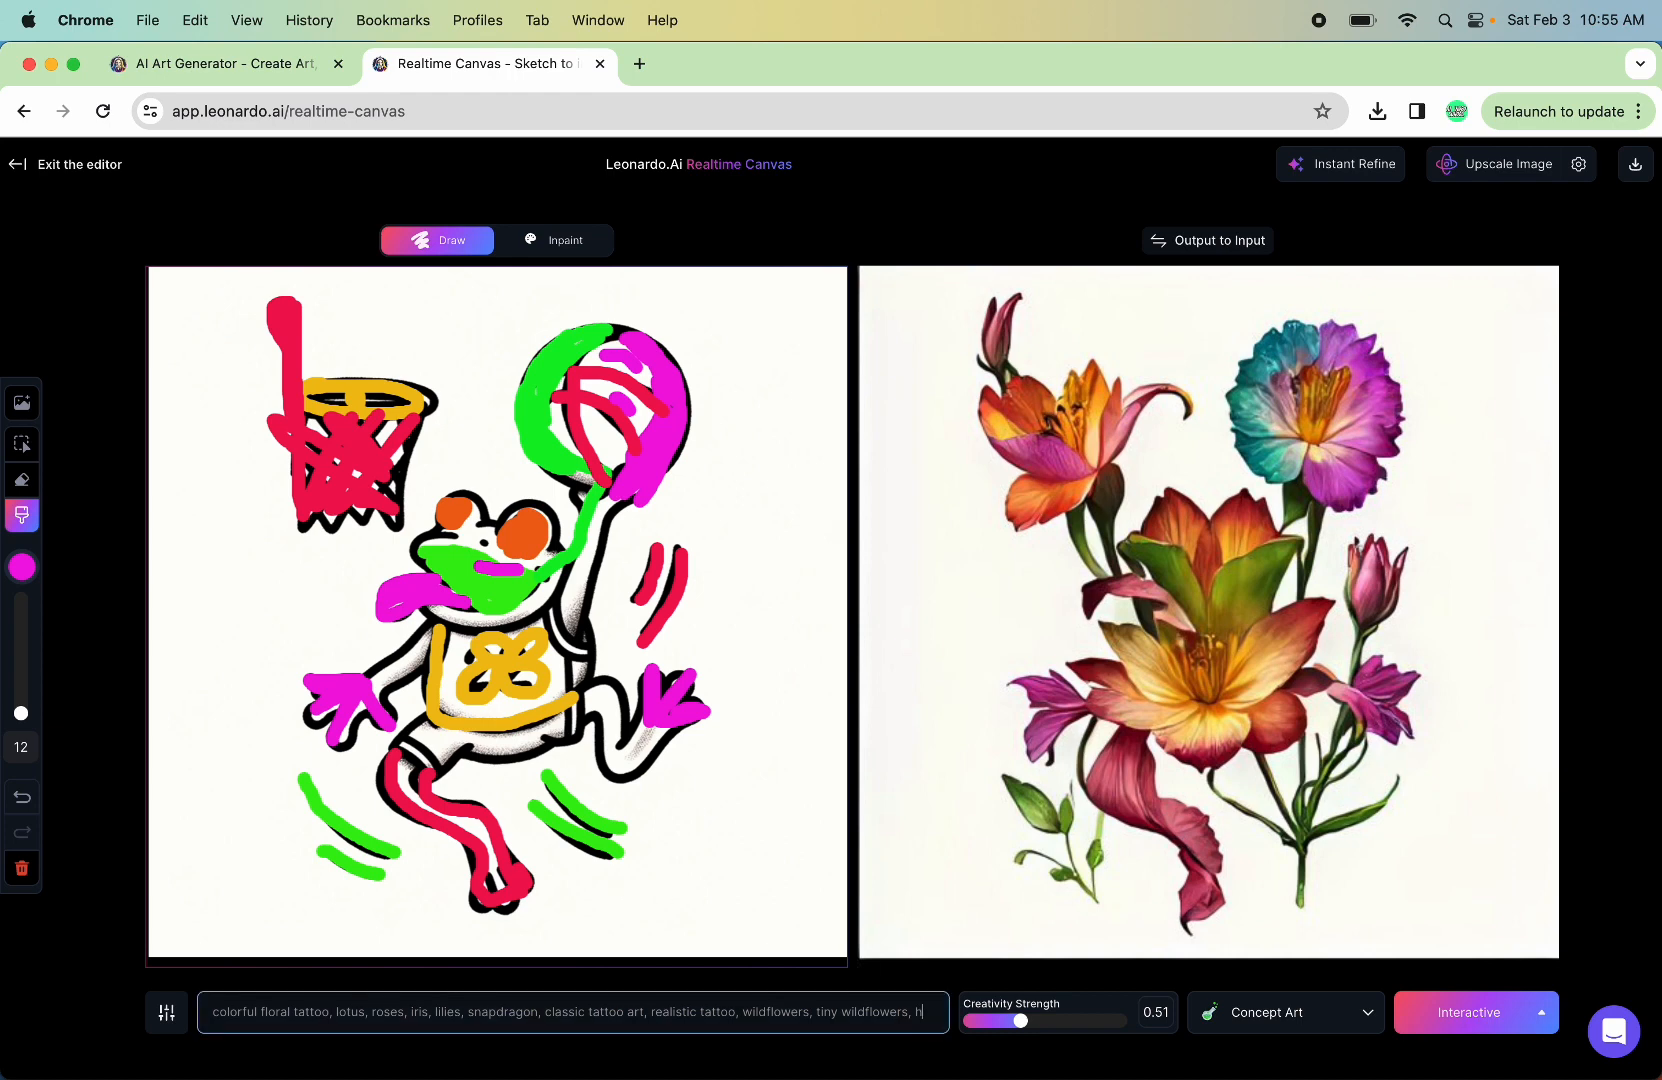
text(ighly deta)
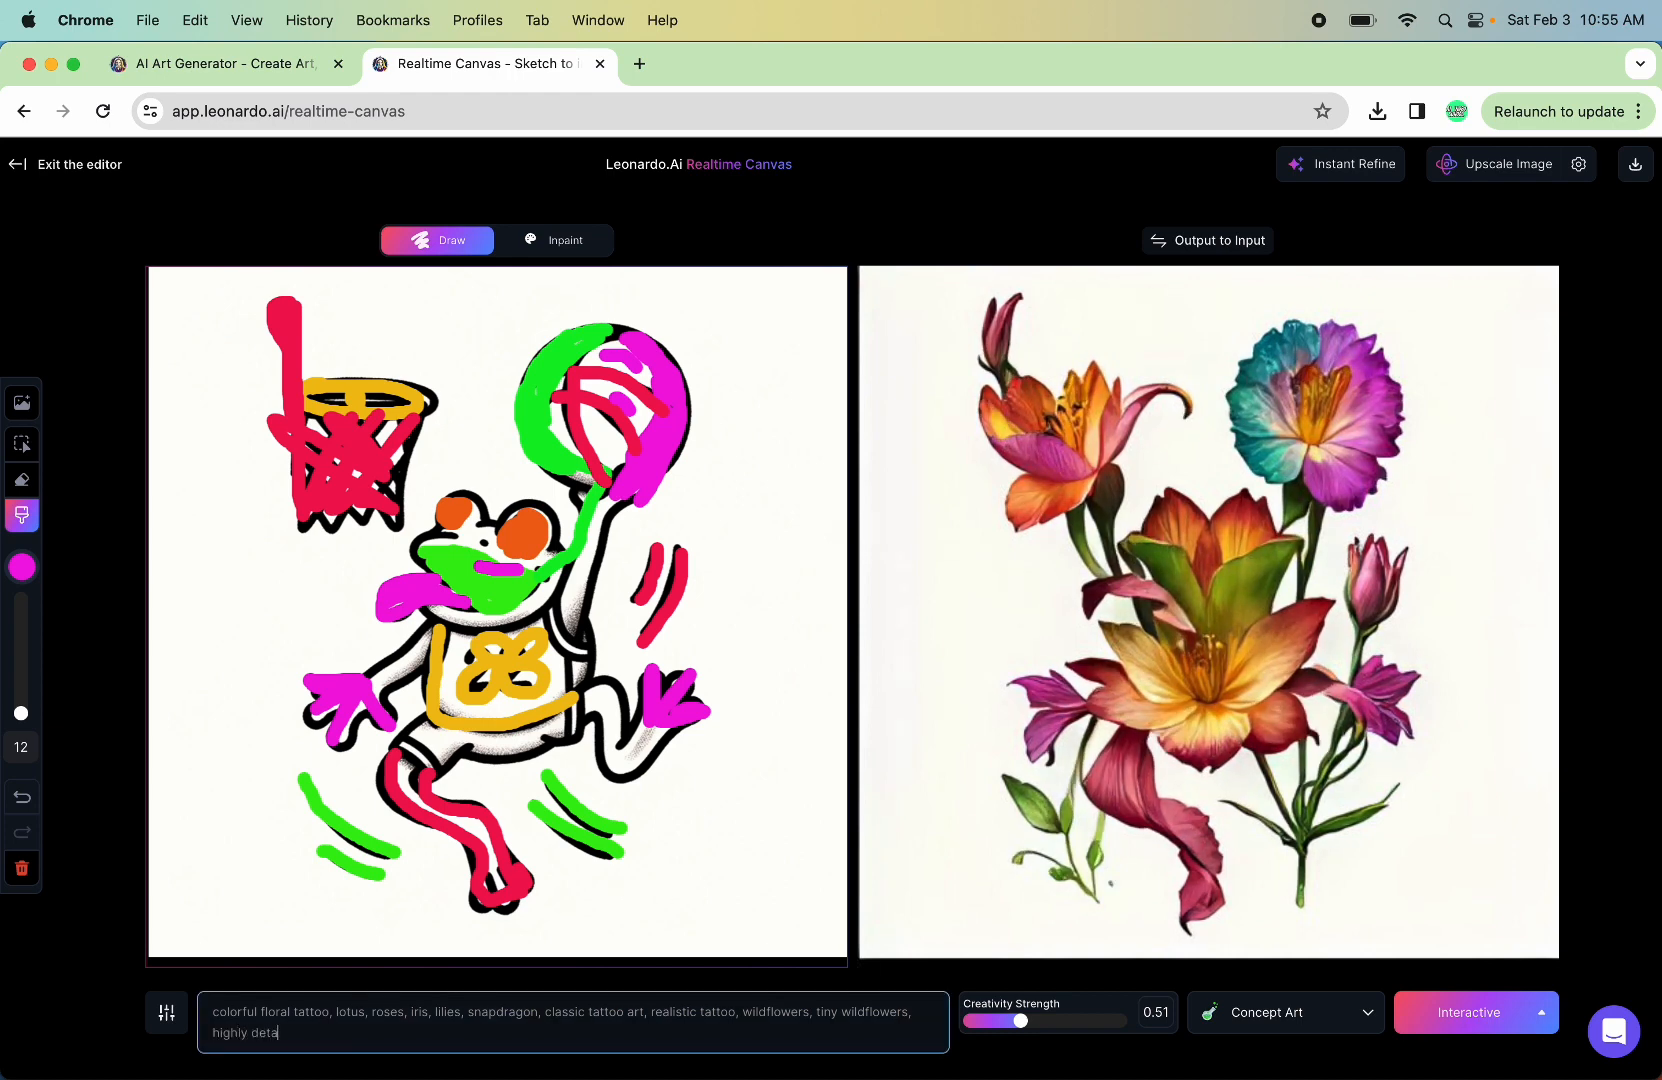
text(iled, classic tattoo art style)
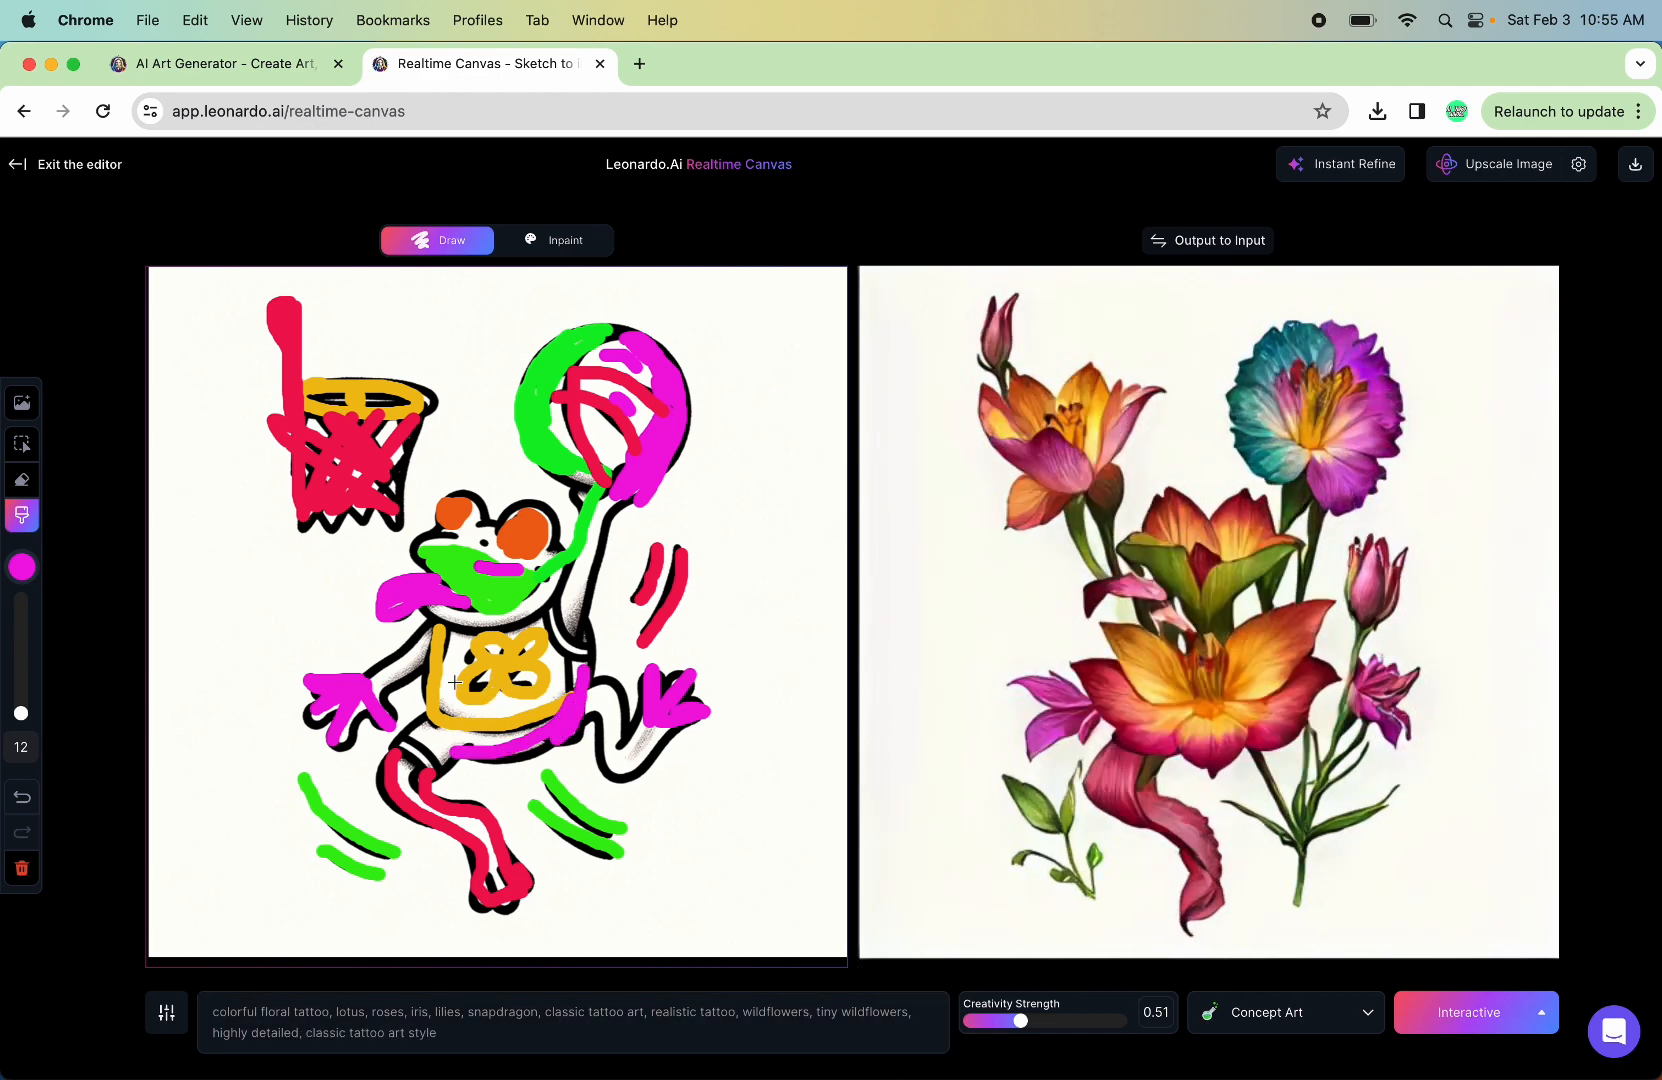
Step: Paint a magenta center in the golden-yellow flower on the frog's jersey
drag(486, 664, 514, 667)
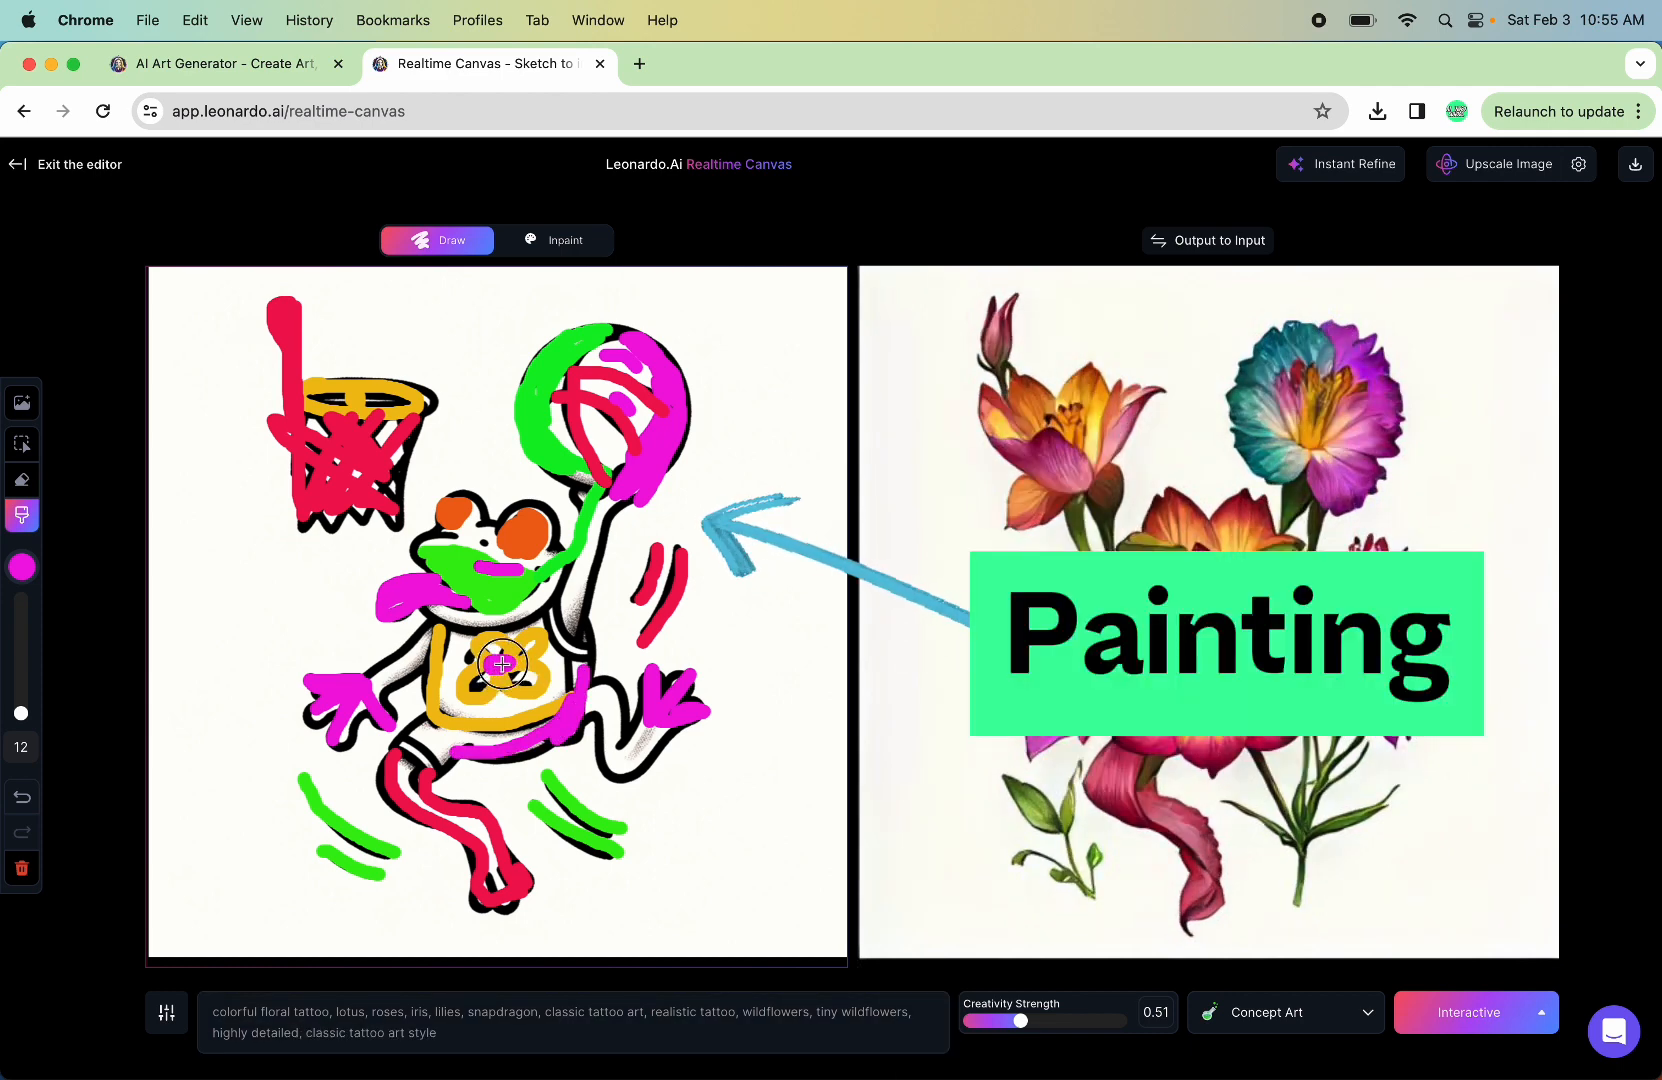
click(488, 1043)
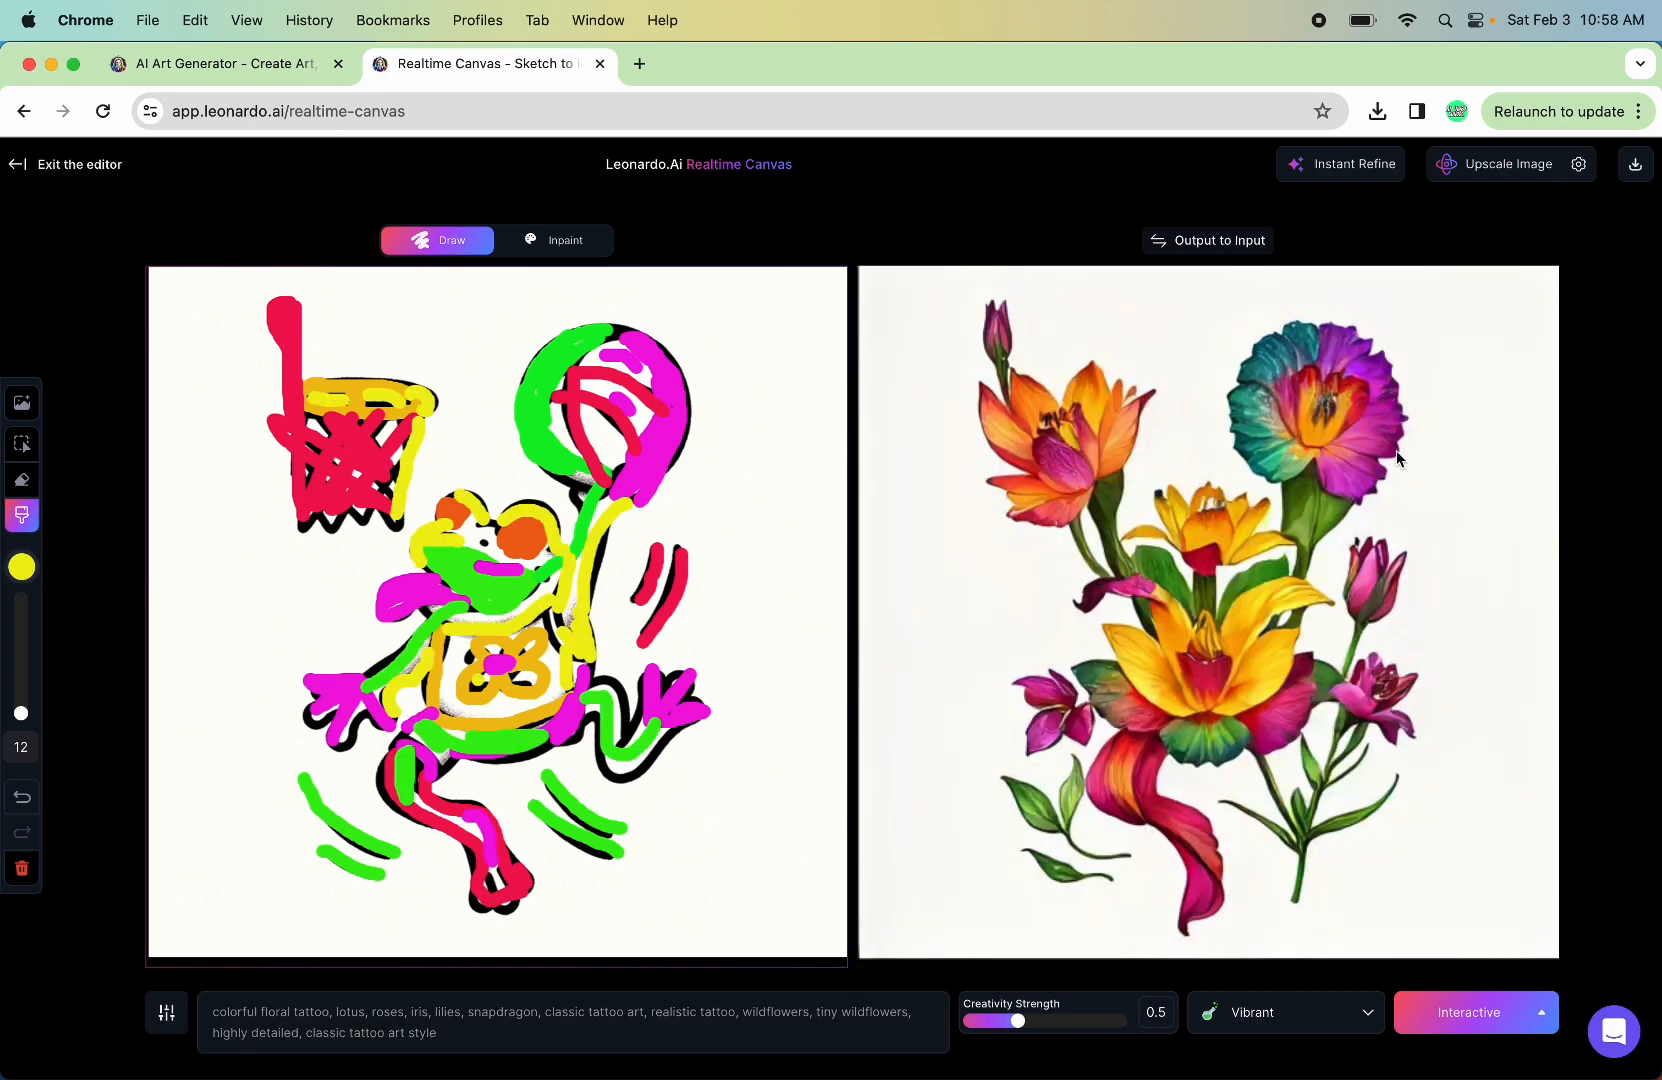
Step: Run Instant Refine on the current floral output and download the refined image
click(1365, 175)
click(1635, 165)
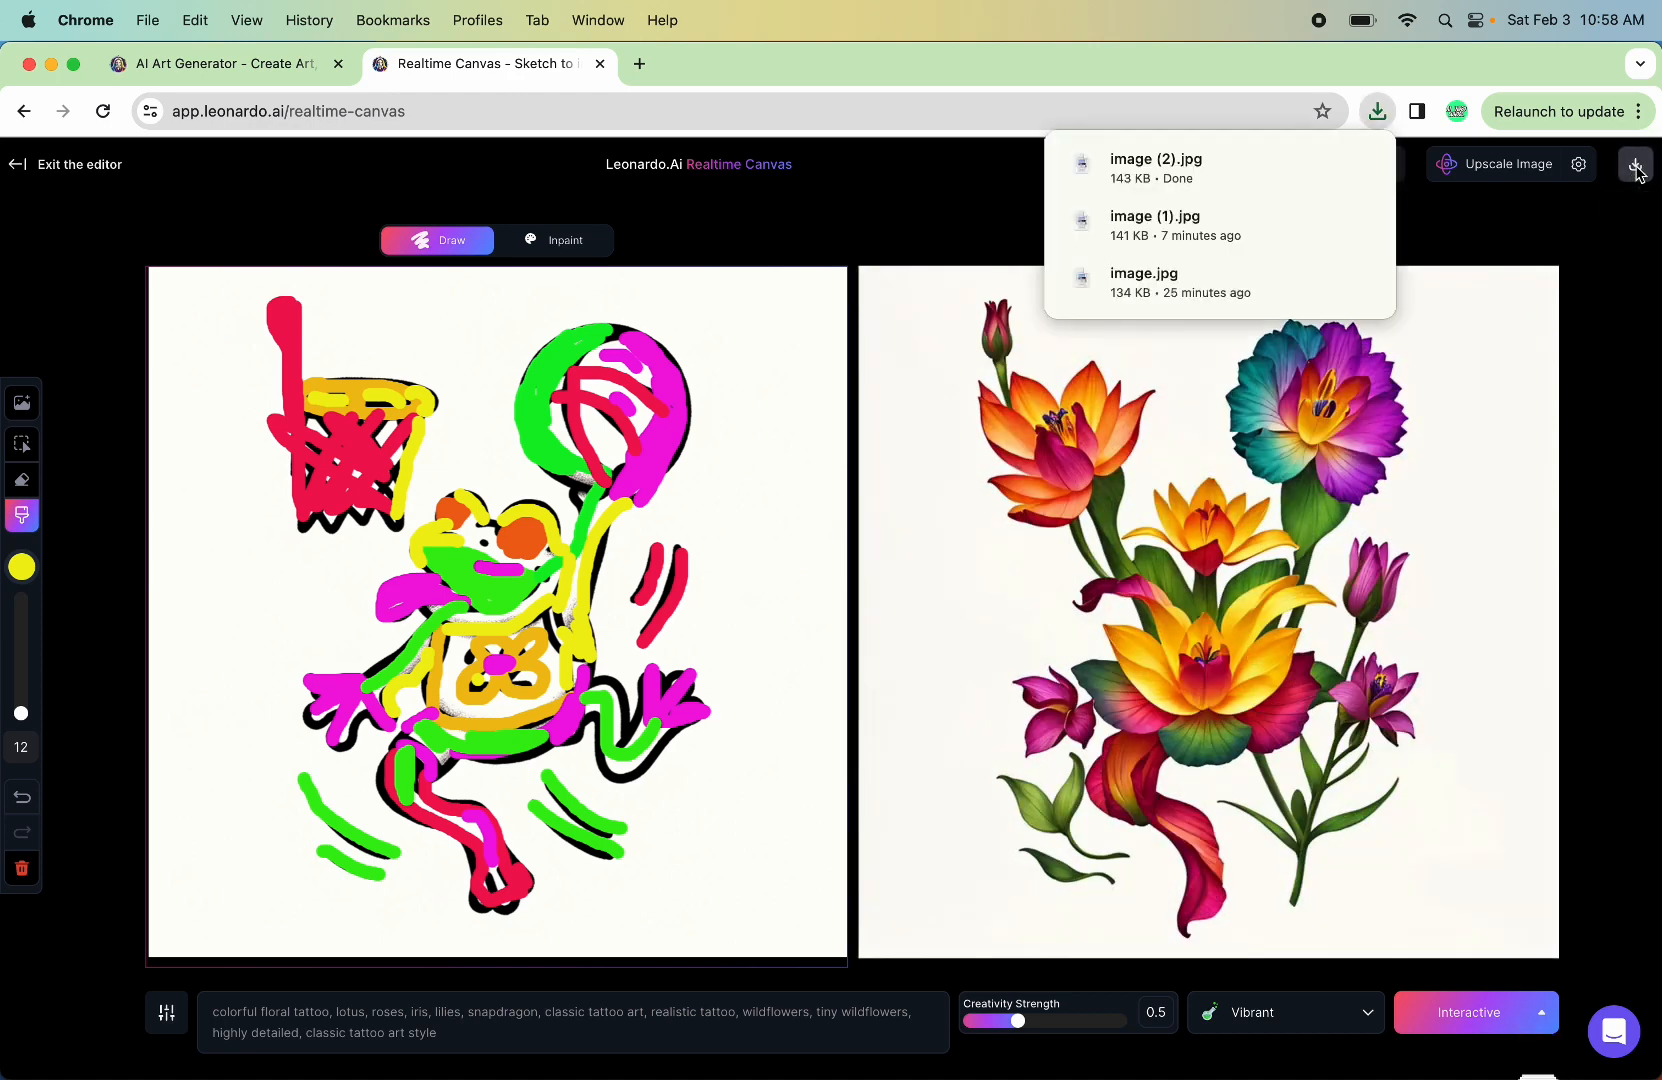
Step: Switch to Canva and add the newly downloaded floral image on page 3 over the frog drawing
click(757, 1045)
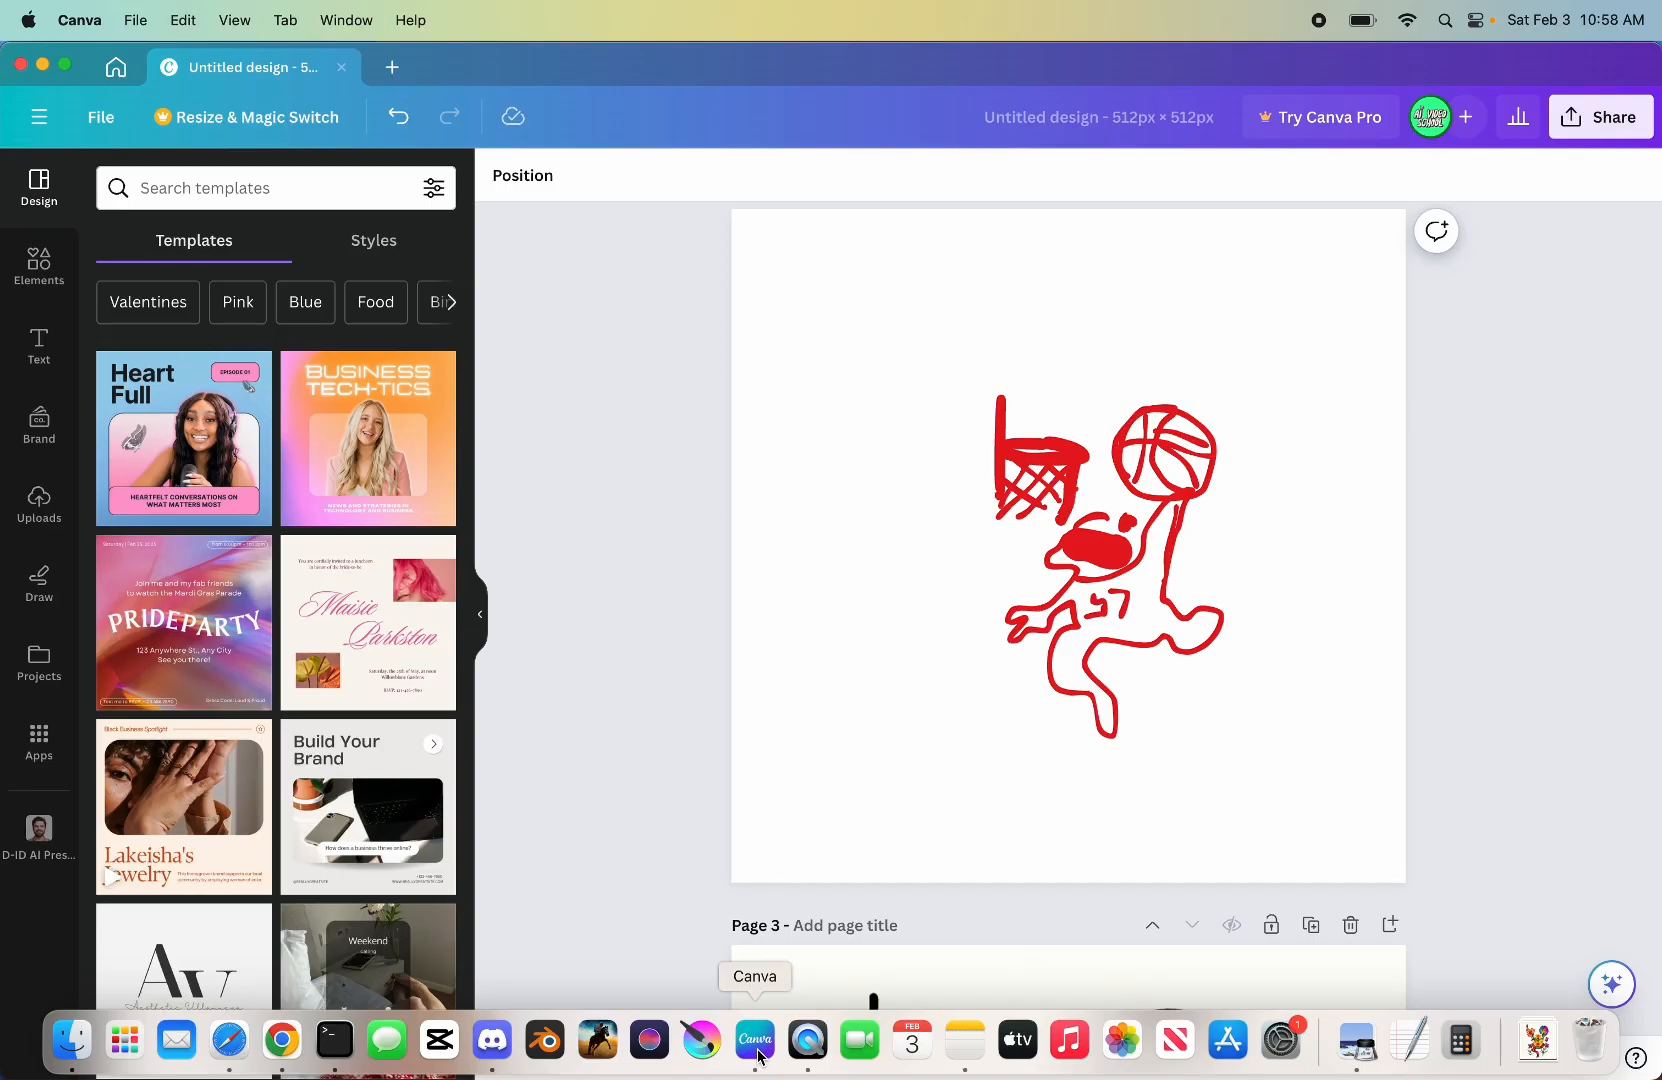
scroll(1057, 618, down, 3)
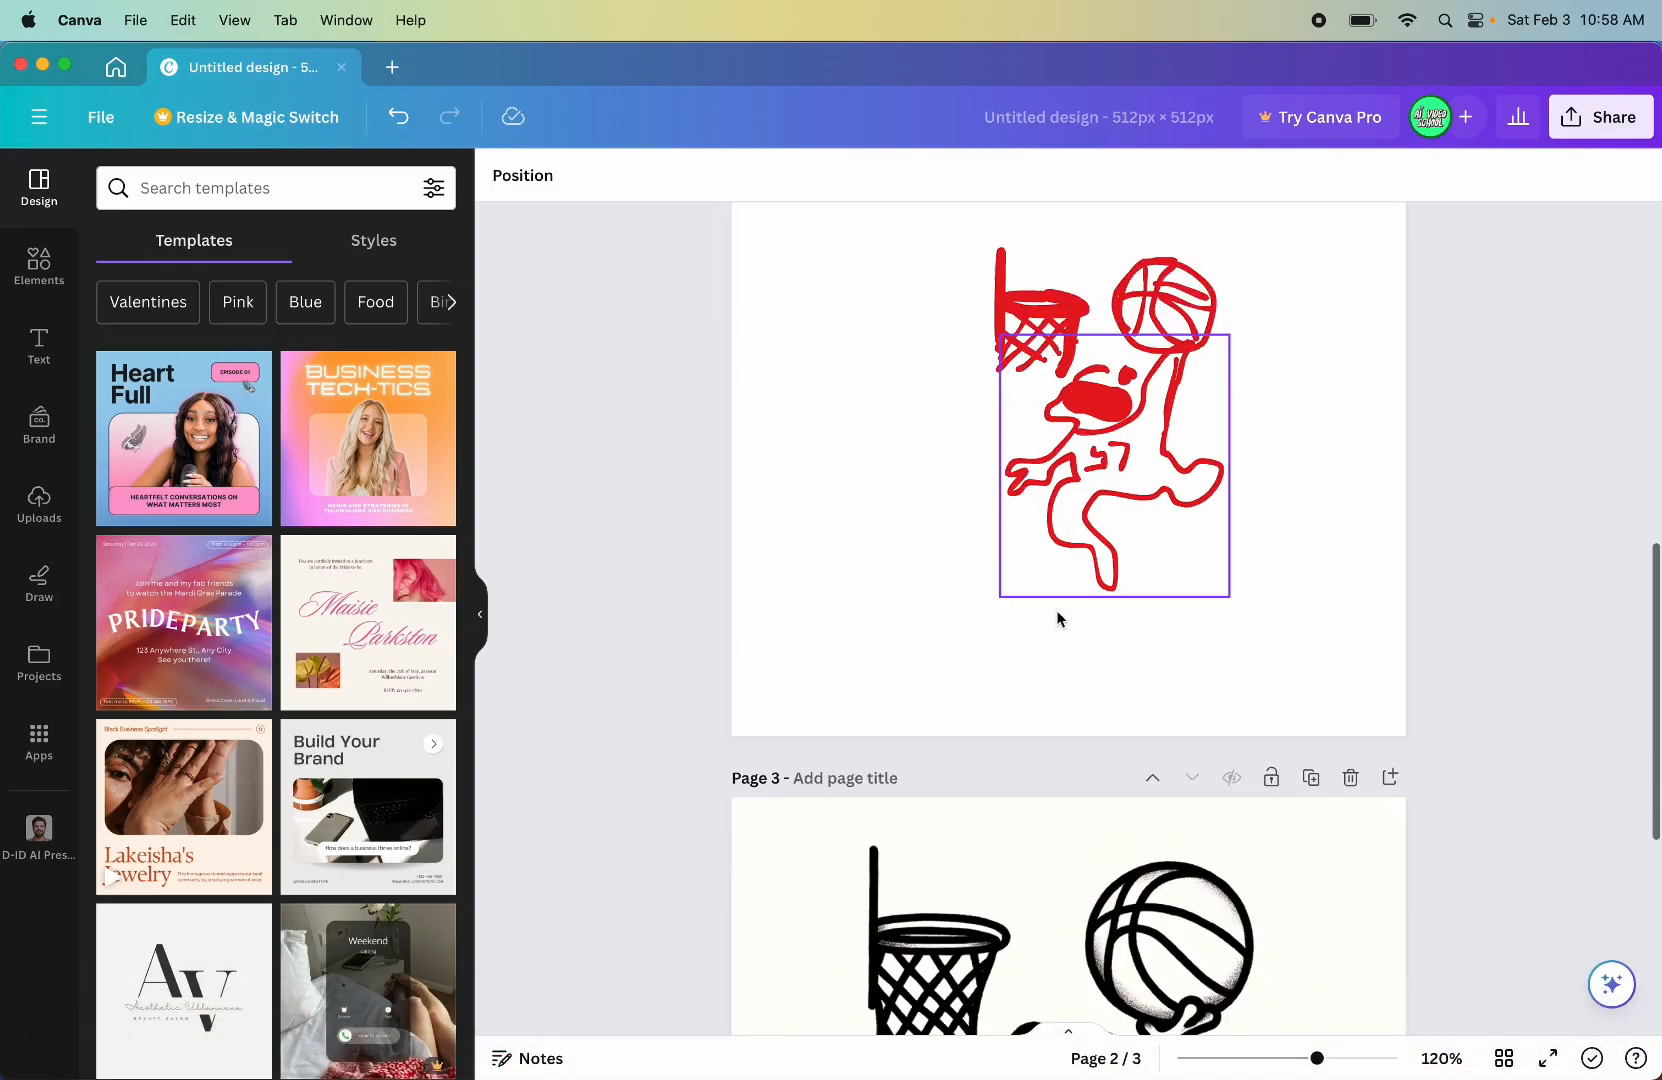
scroll(1057, 618, down, 10)
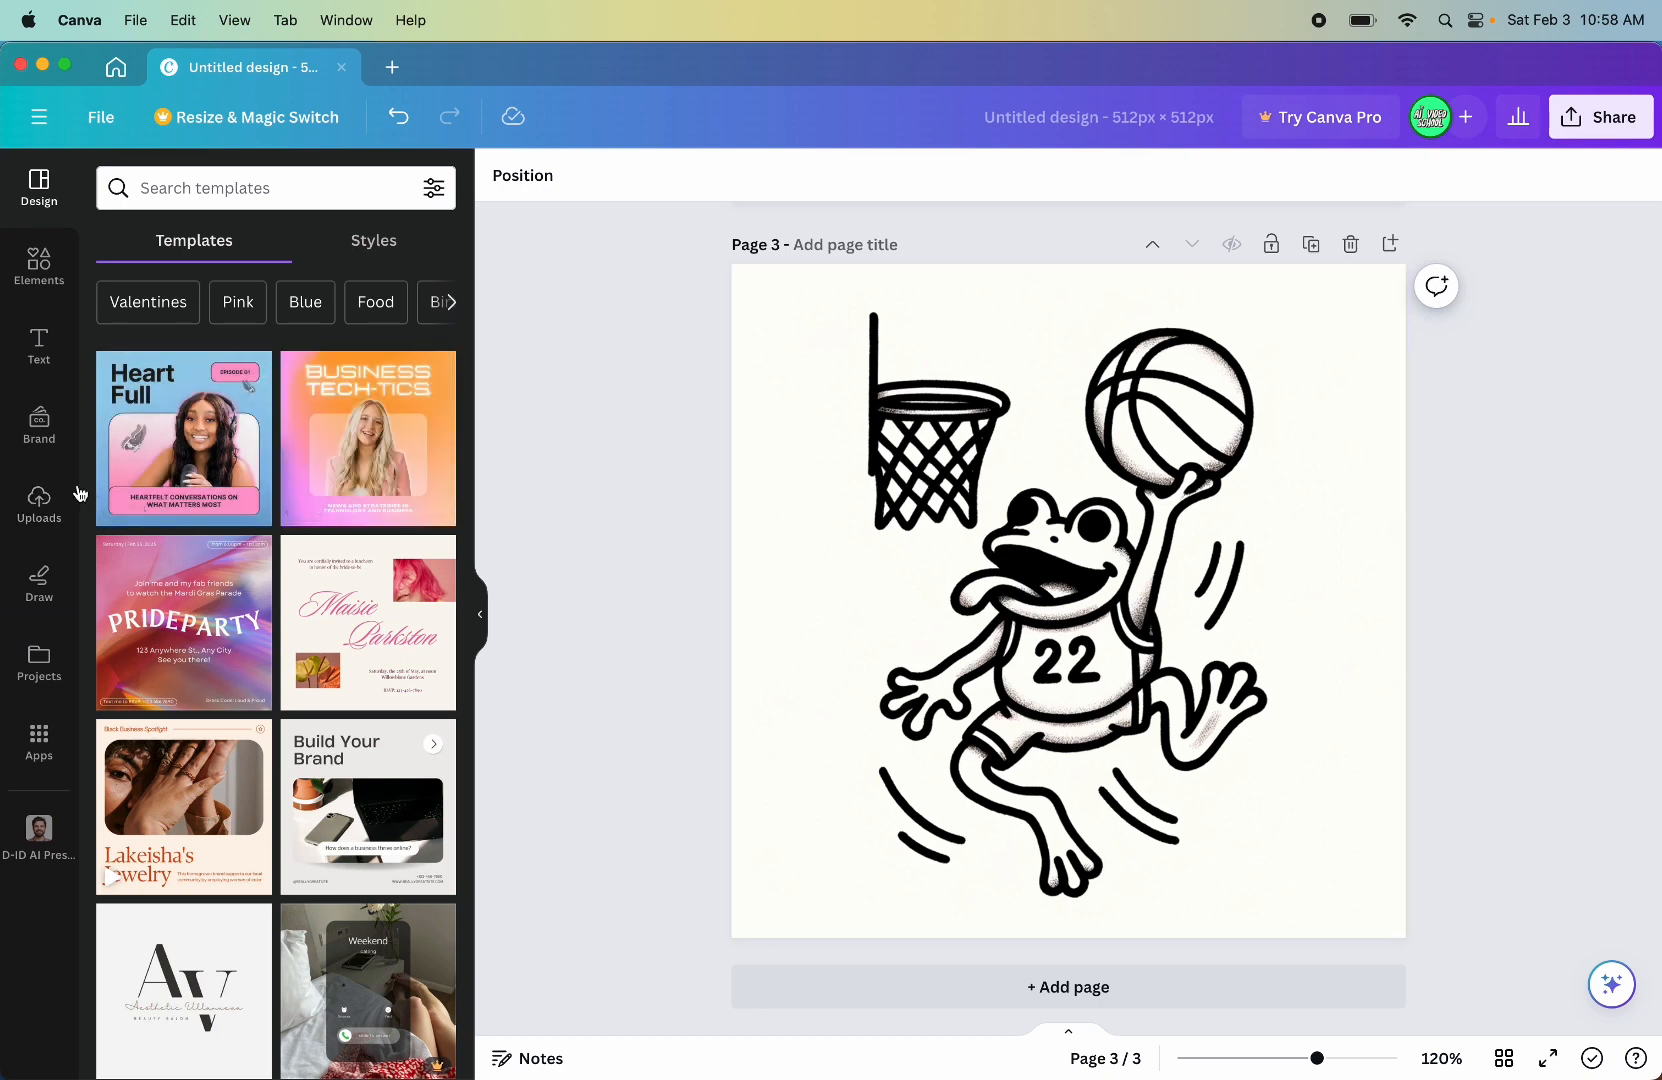
click(45, 517)
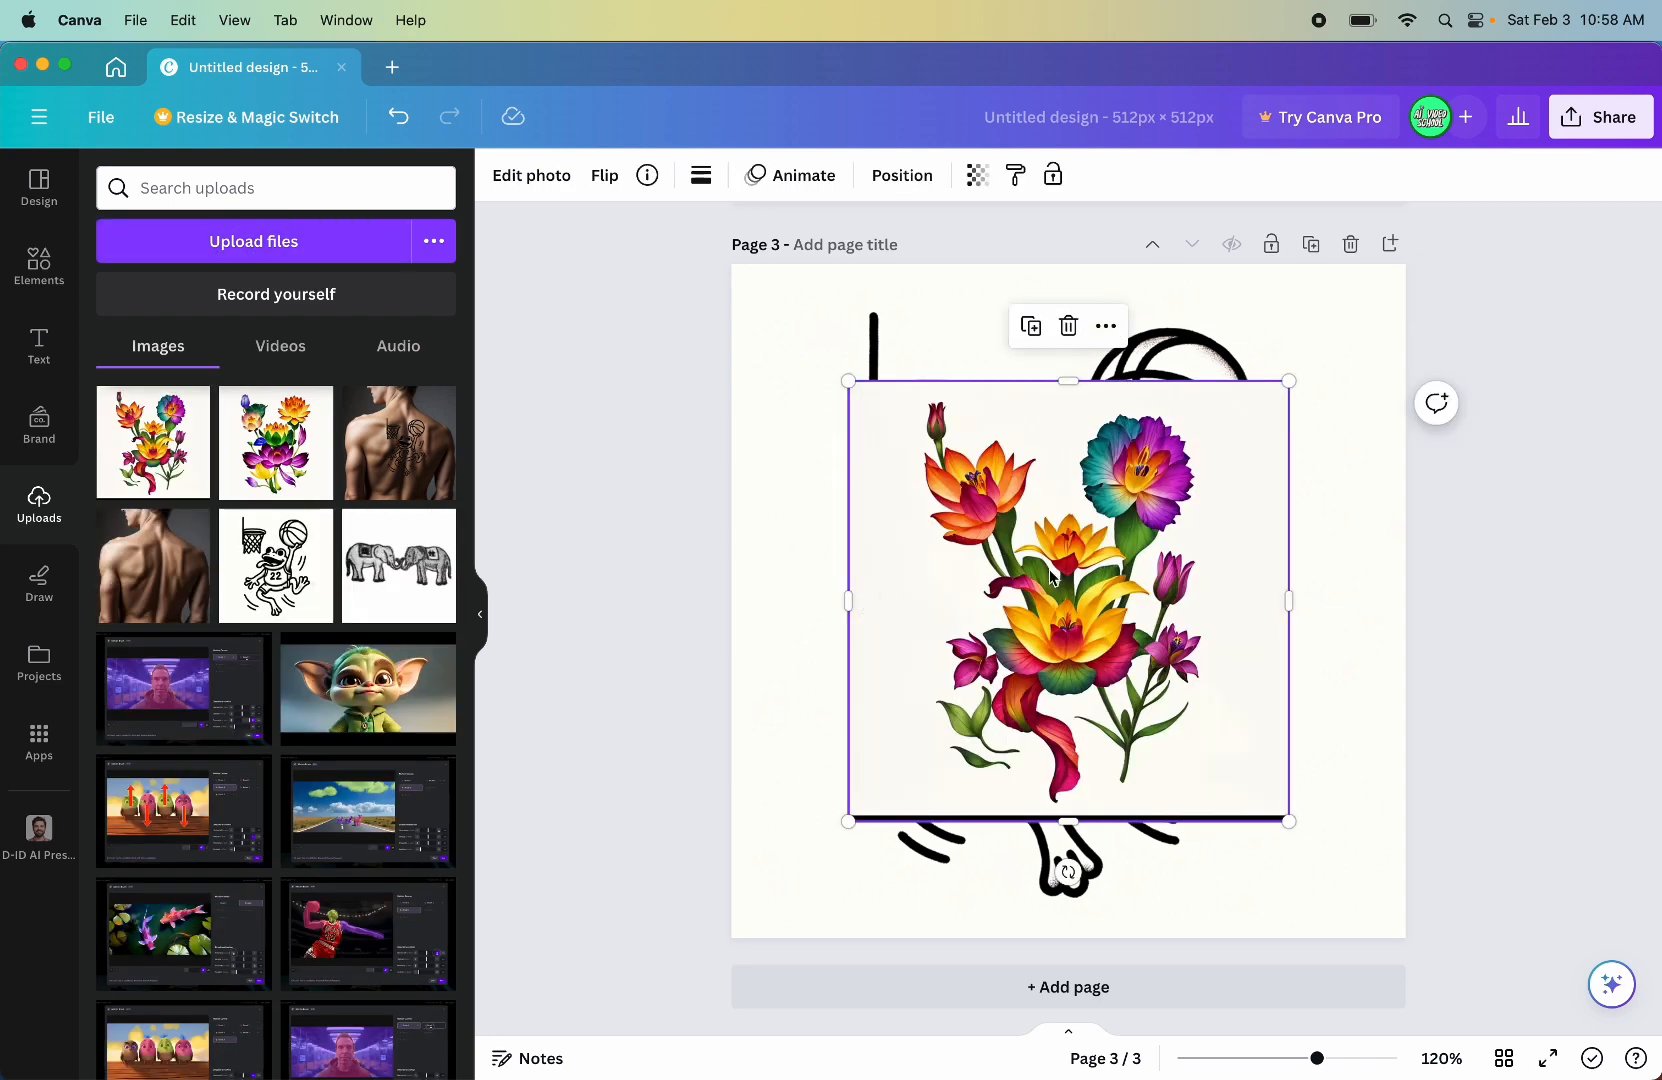
Step: Move the floral image to the page's upper-left corner and enlarge it to cover the whole page
drag(1249, 766, 1131, 644)
drag(1172, 704, 1406, 937)
click(1480, 702)
Step: Lower the floral image's transparency value to 65 so that the frog drawing shows through it
click(1203, 624)
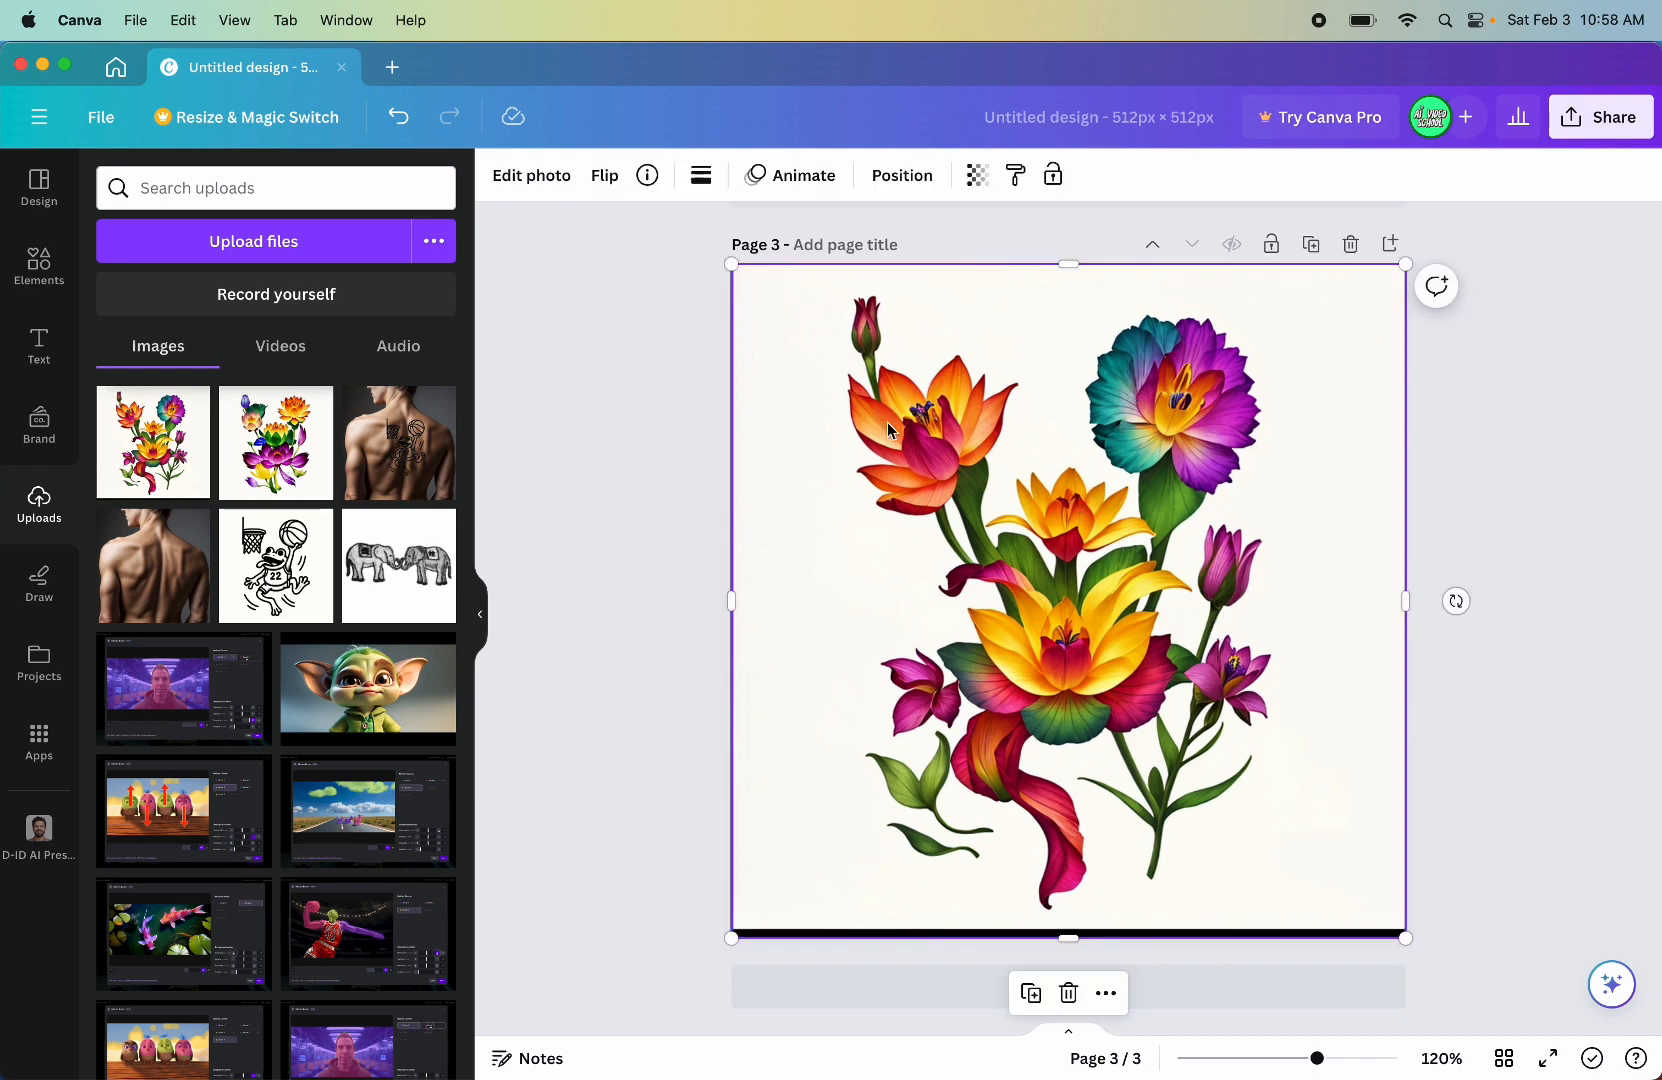
click(977, 186)
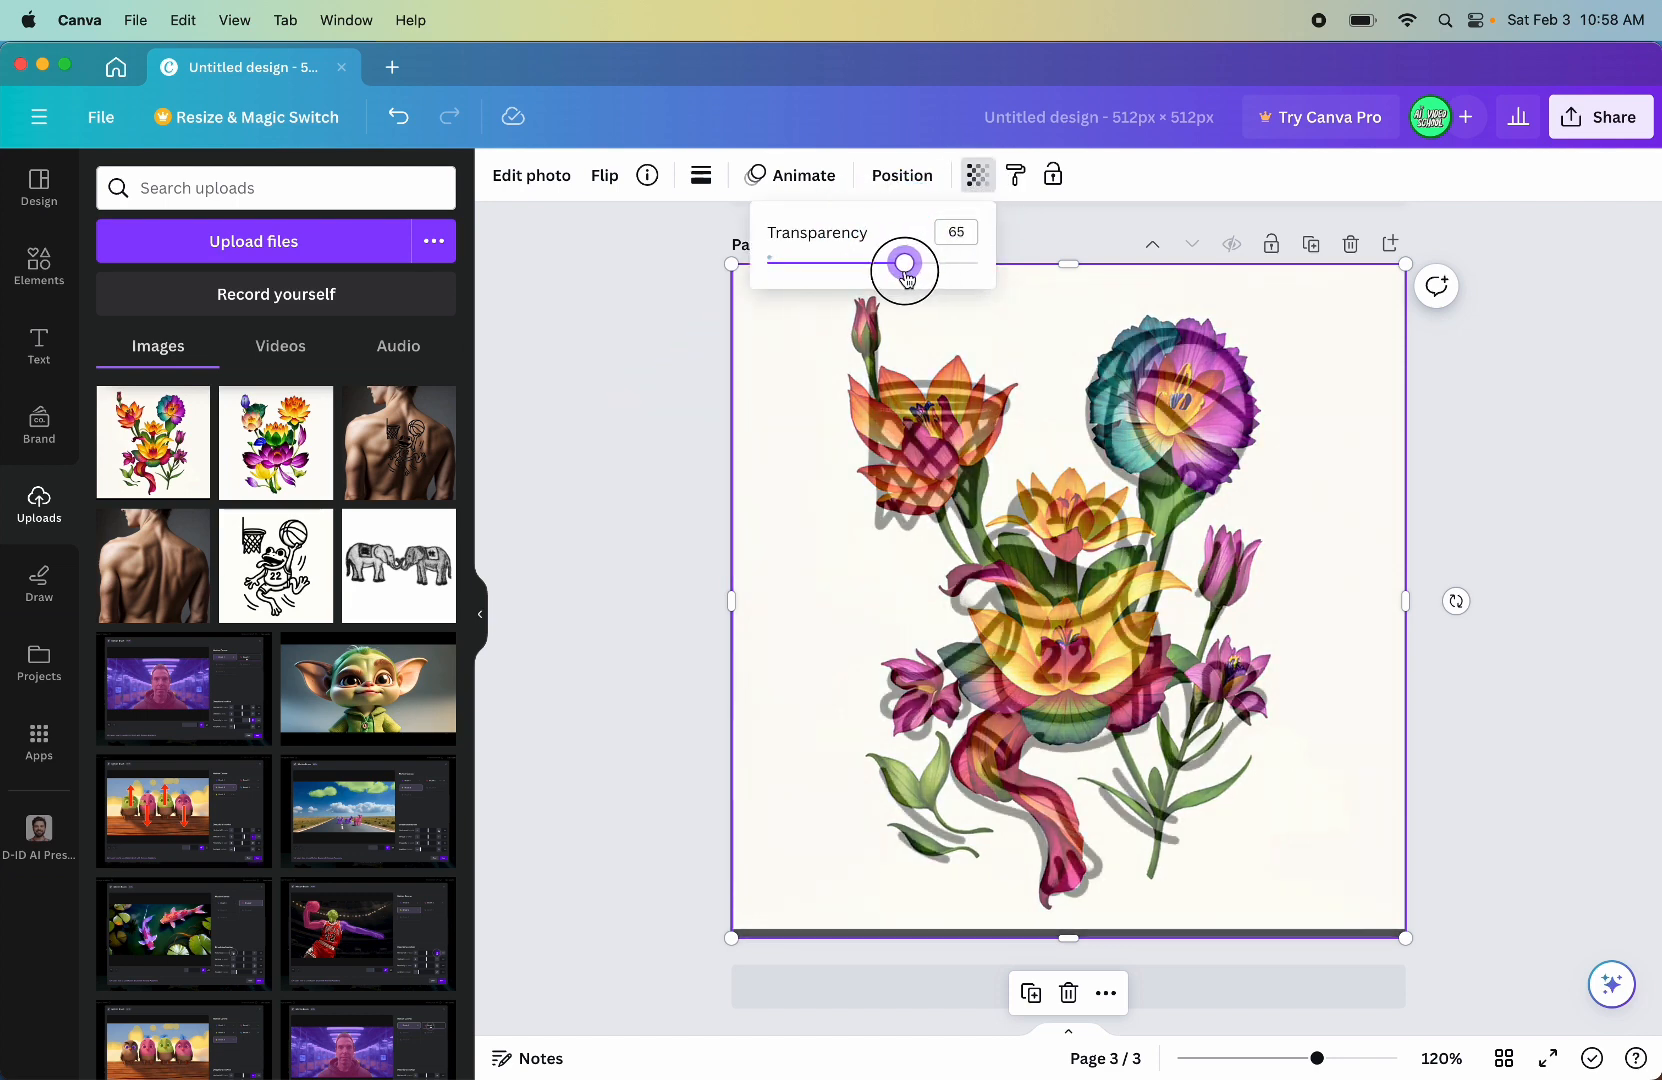